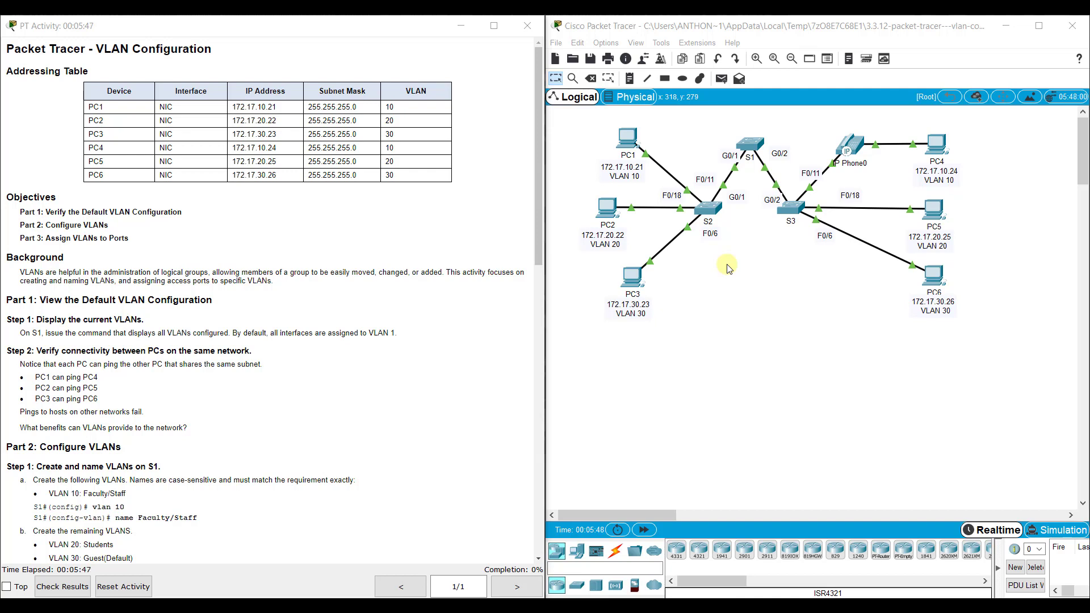
# Draw red rectangle outlines around PC1 and PC4 for VLAN 10.
pyautogui.click(665, 80)
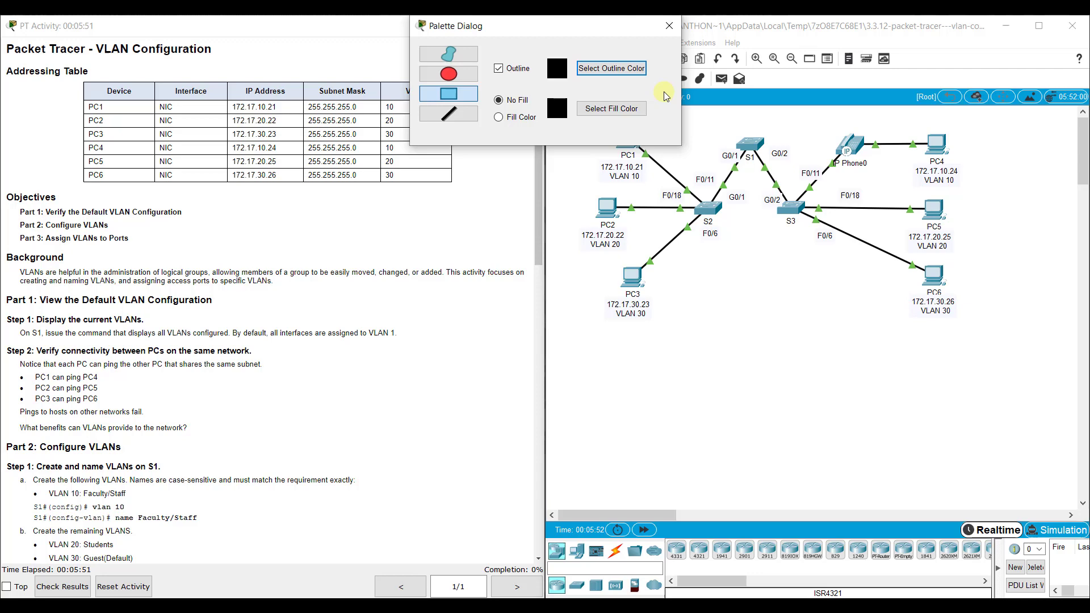
pyautogui.click(607, 68)
pyautogui.click(536, 200)
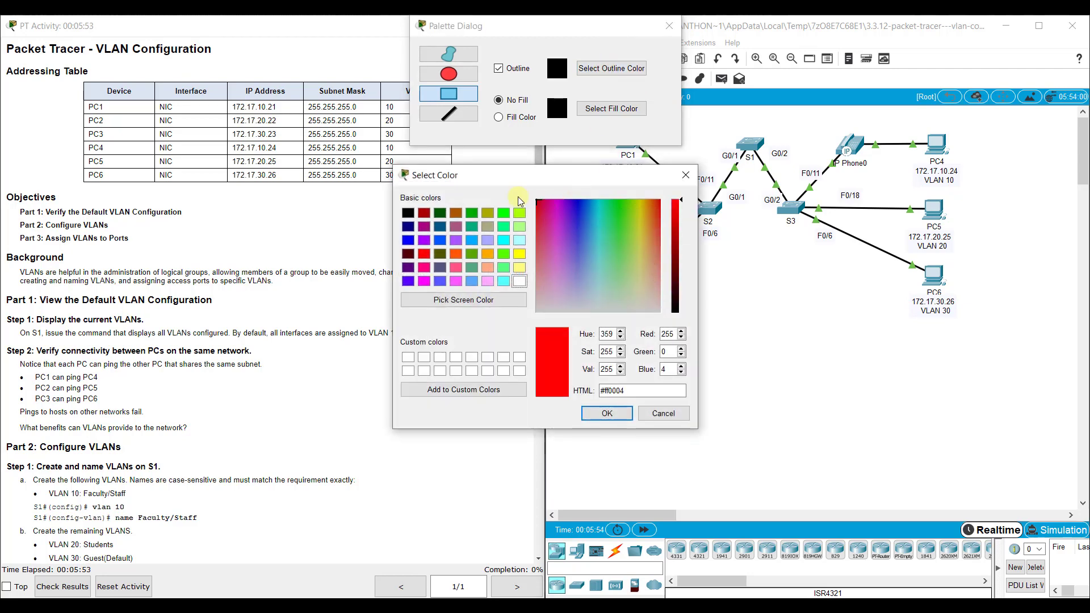
pyautogui.click(606, 413)
pyautogui.moveTo(613, 27); pyautogui.dragTo(372, 47)
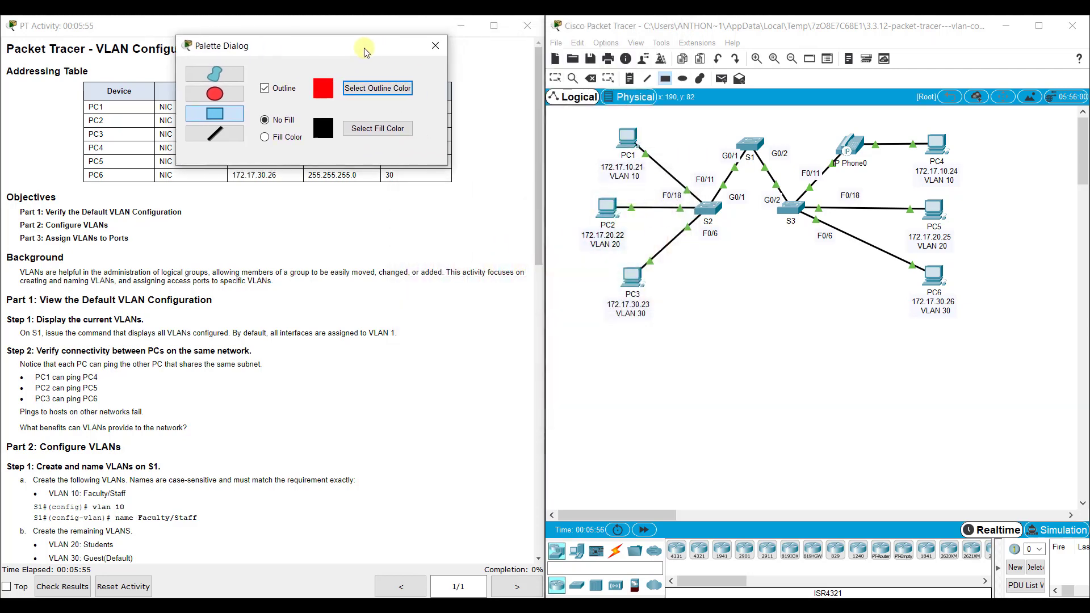
pyautogui.moveTo(608, 121); pyautogui.dragTo(641, 155)
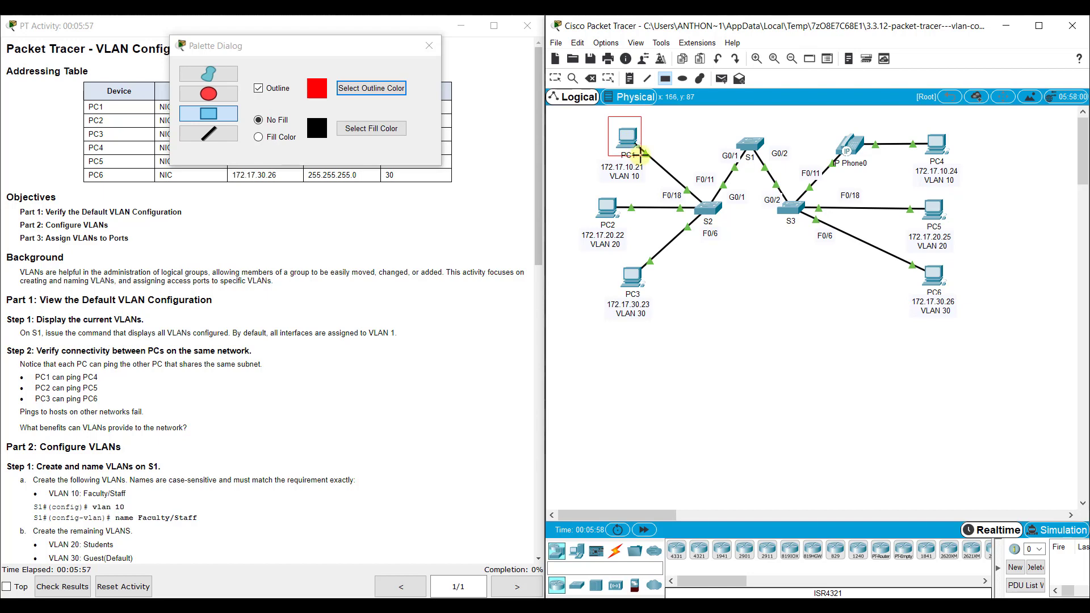
pyautogui.moveTo(923, 127); pyautogui.dragTo(951, 159)
# Switch the outline colour to blue and box PC2 and PC5 for VLAN 20.
pyautogui.click(371, 88)
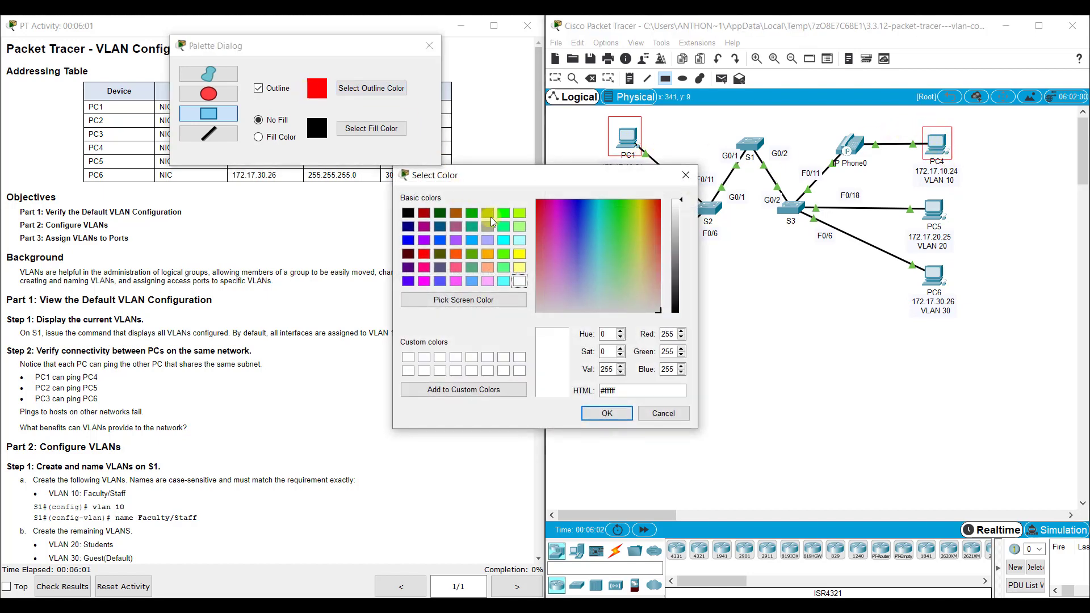
pyautogui.click(504, 213)
pyautogui.click(408, 240)
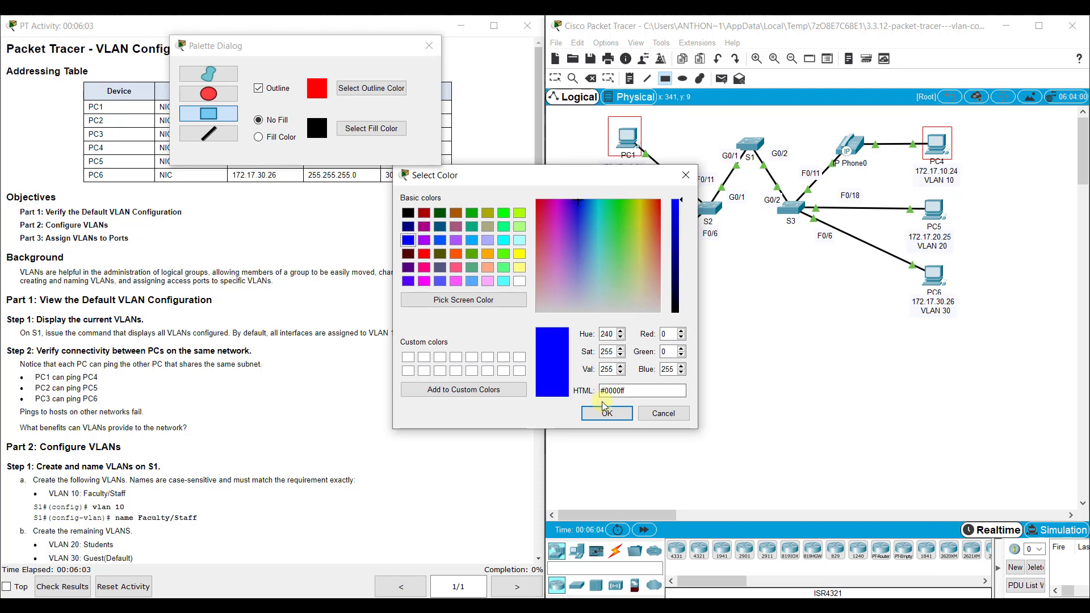
pyautogui.click(607, 418)
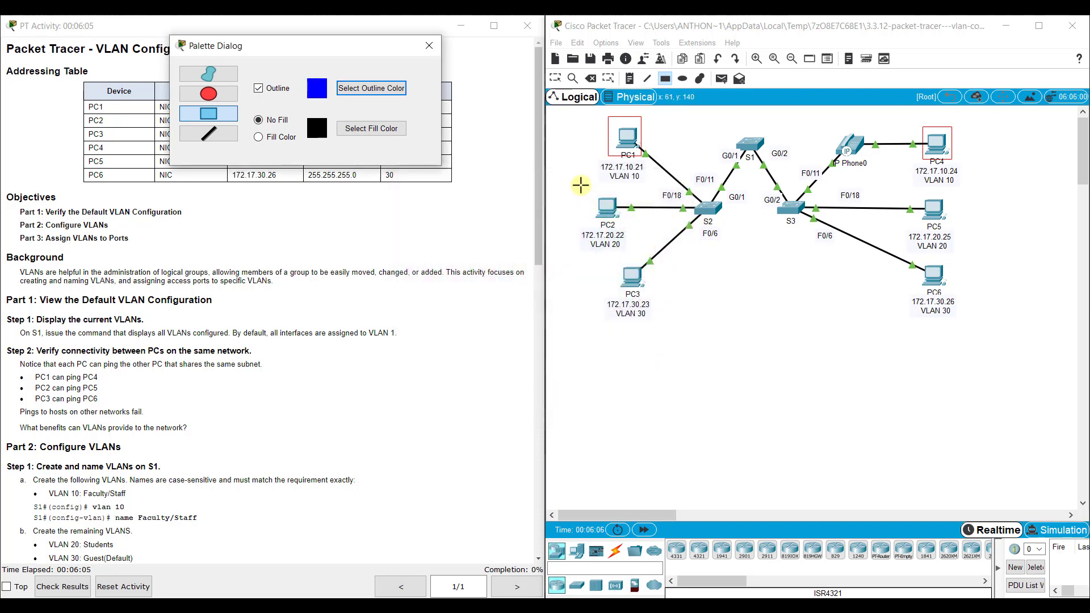
pyautogui.moveTo(581, 185); pyautogui.dragTo(625, 227)
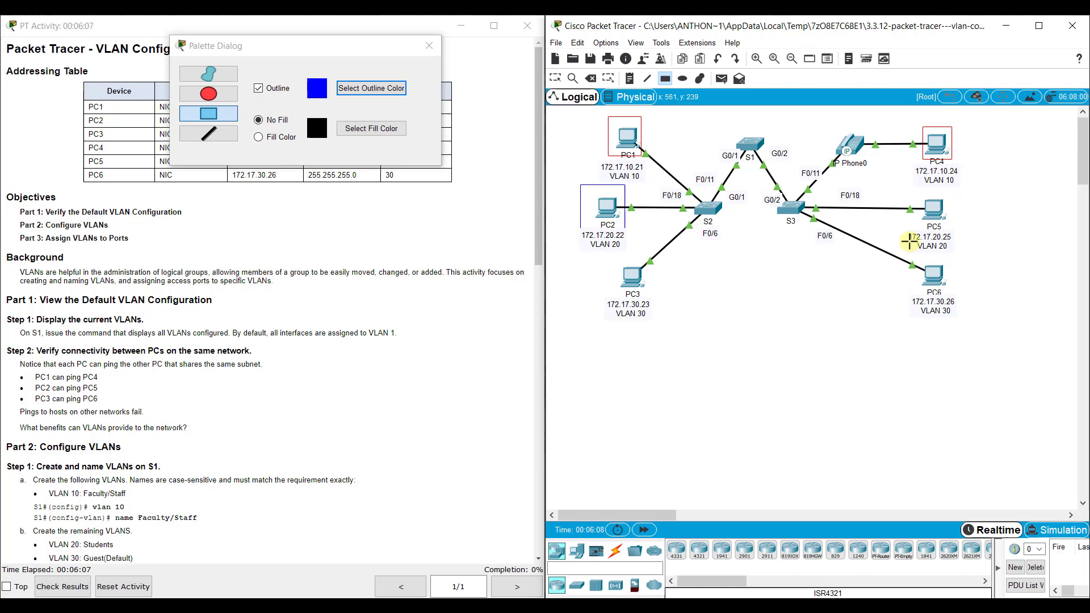
pyautogui.moveTo(914, 190); pyautogui.dragTo(951, 228)
# Box PC3 and PC6 in green for VLAN 30, then close the drawing palette.
pyautogui.click(363, 88)
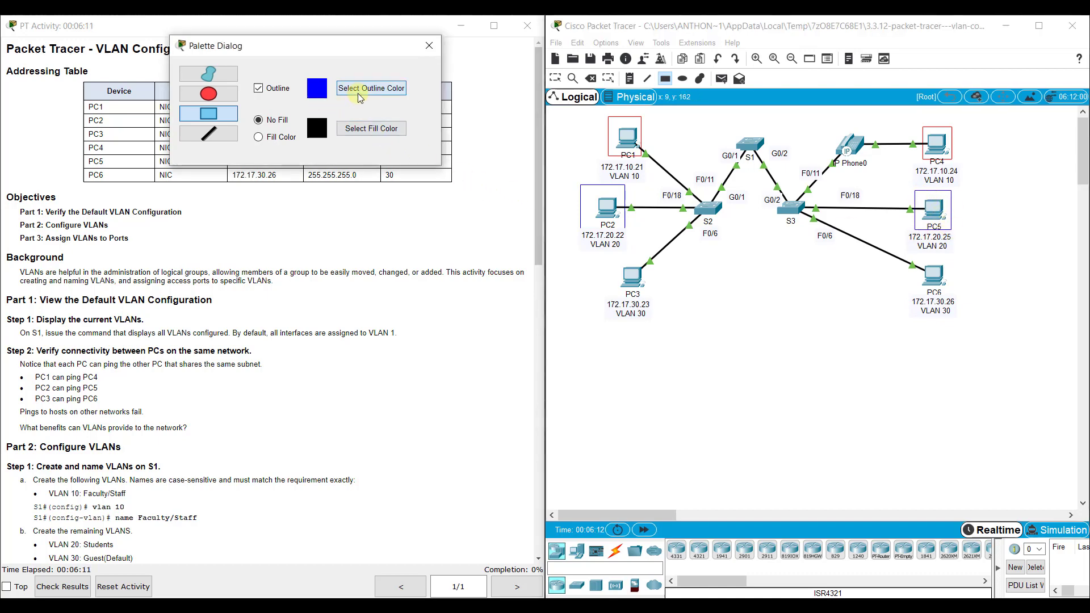
pyautogui.click(472, 213)
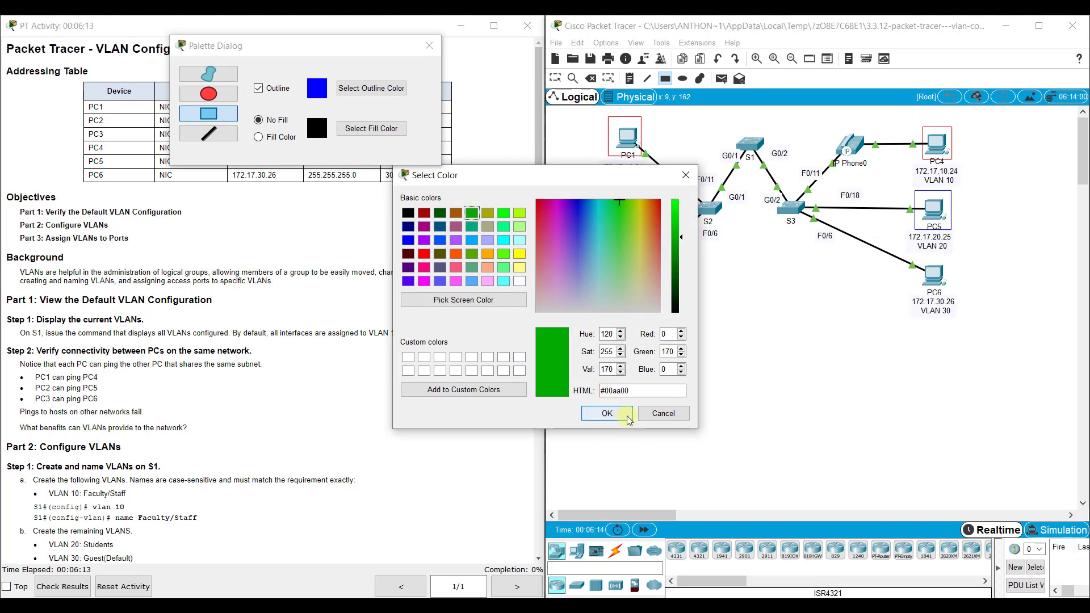
pyautogui.click(607, 414)
pyautogui.moveTo(614, 261); pyautogui.dragTo(649, 296)
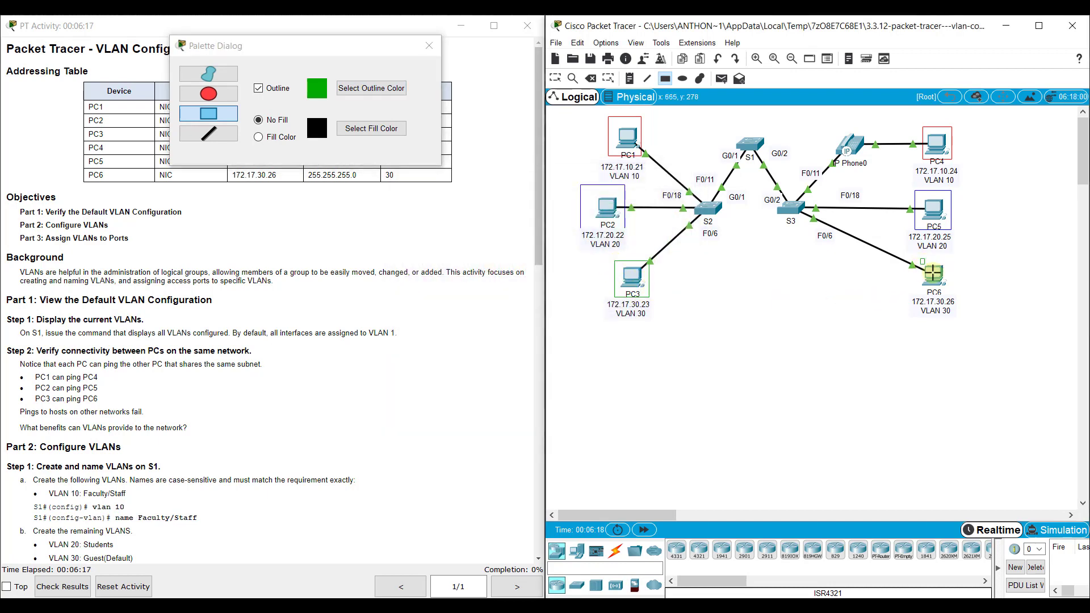
pyautogui.moveTo(920, 259); pyautogui.dragTo(954, 293)
pyautogui.click(429, 46)
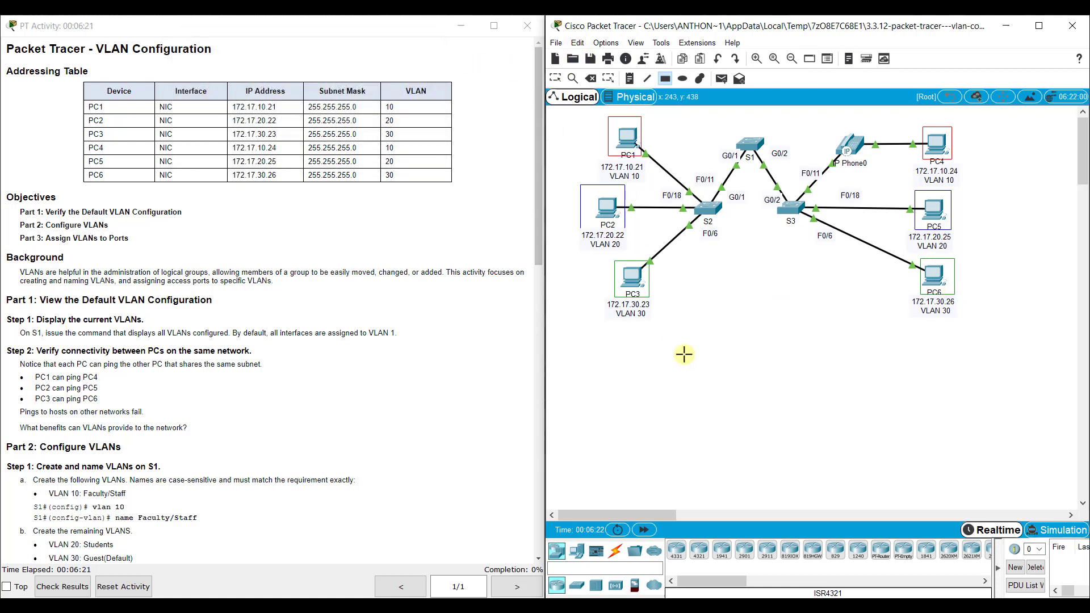
pyautogui.click(556, 79)
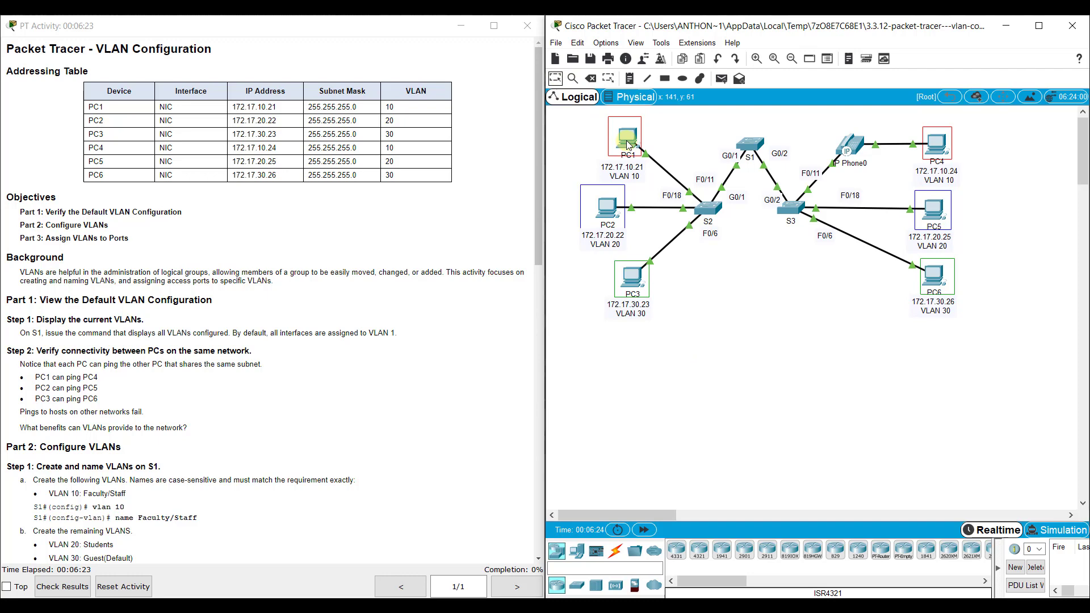
# On switch S2's CLI, enter privileged mode with en and run show vlan brief.
pyautogui.click(913, 233)
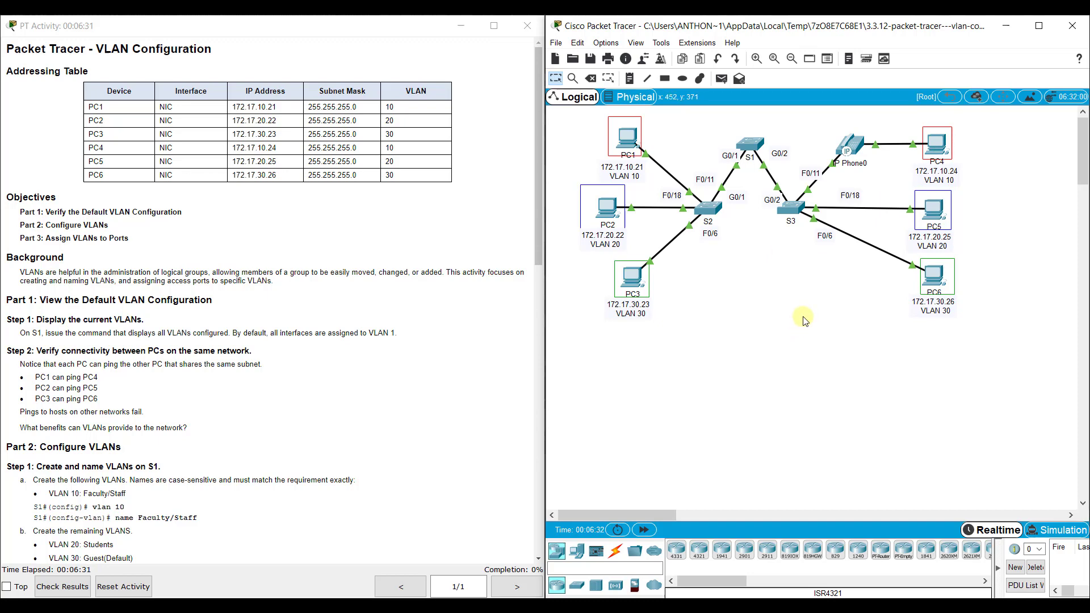
pyautogui.scroll(-3, 230, 350)
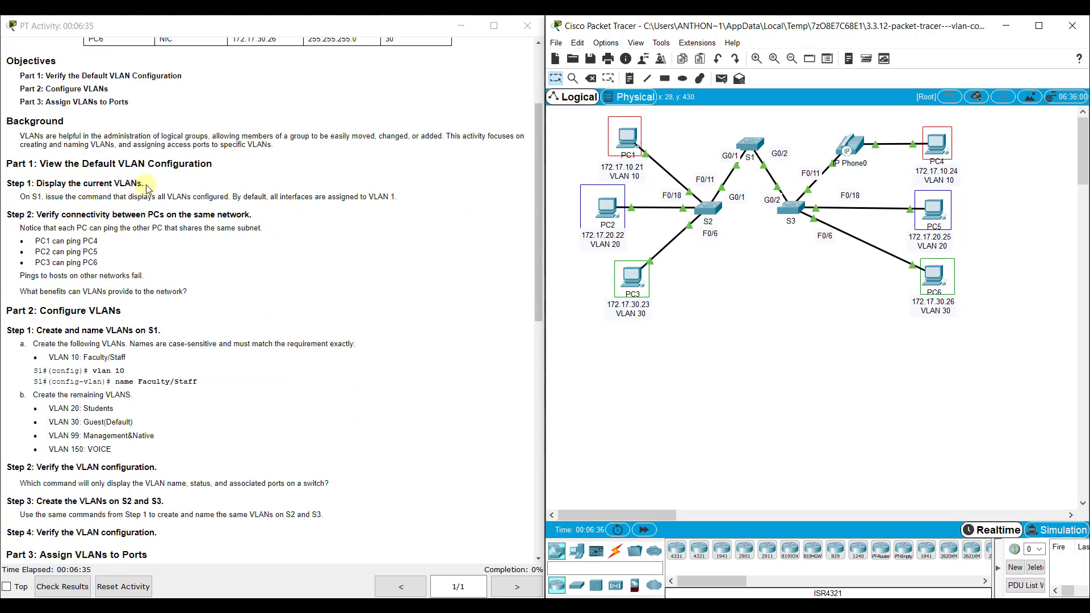
pyautogui.click(711, 209)
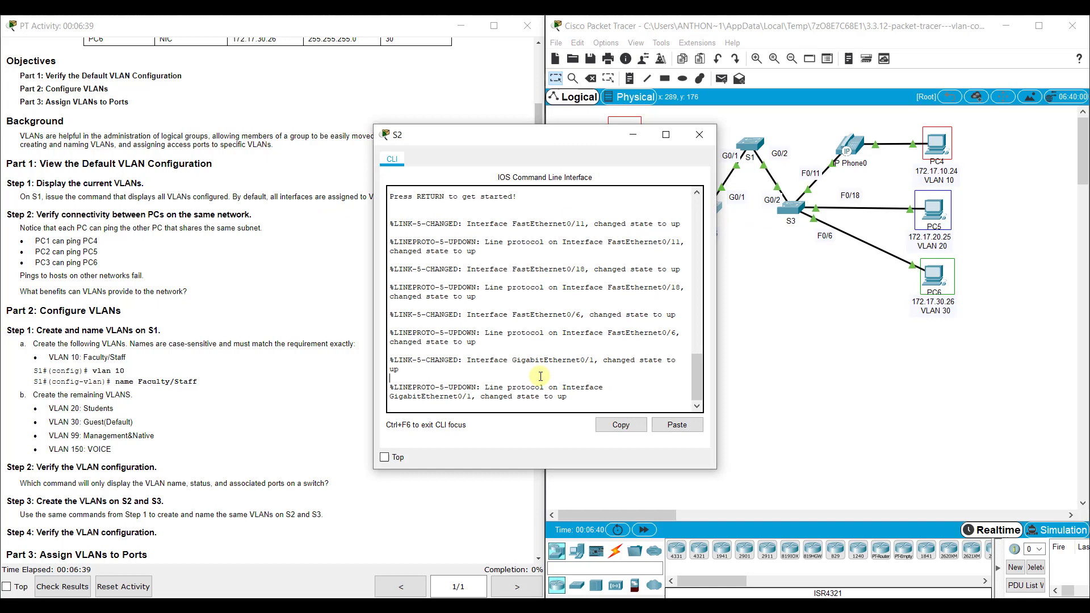
pyautogui.press('Return')
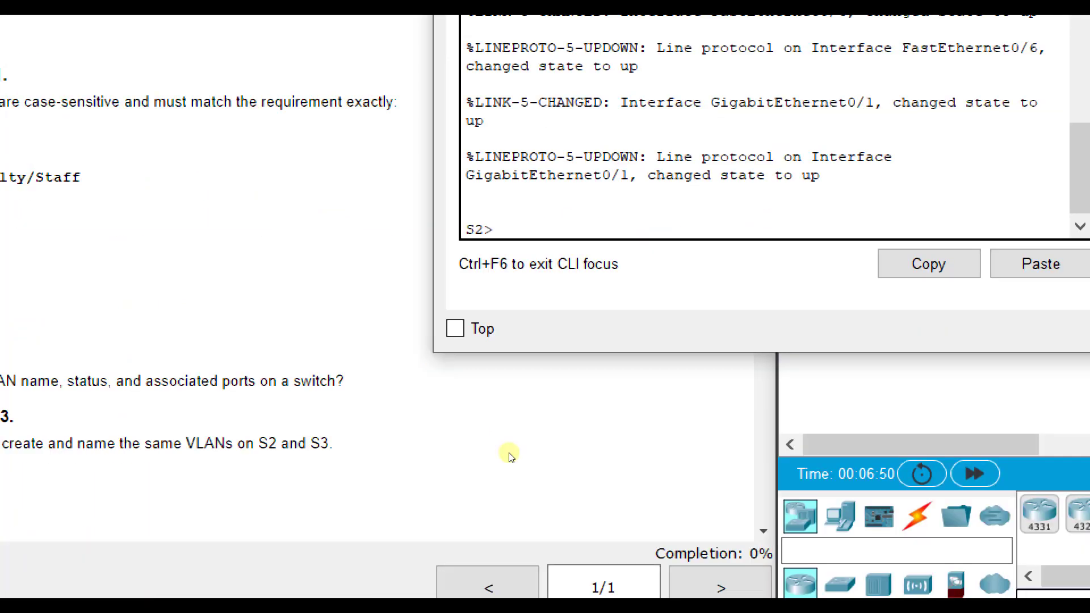
pyautogui.write('en')
pyautogui.press('Return')
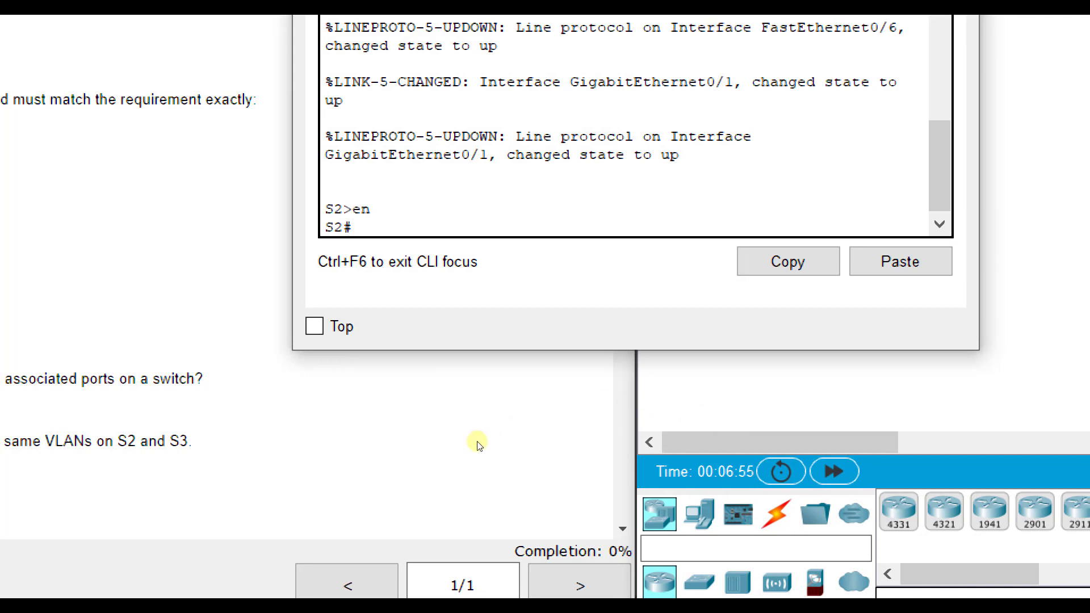
pyautogui.write('show vlan fbrief')
pyautogui.press('Return')
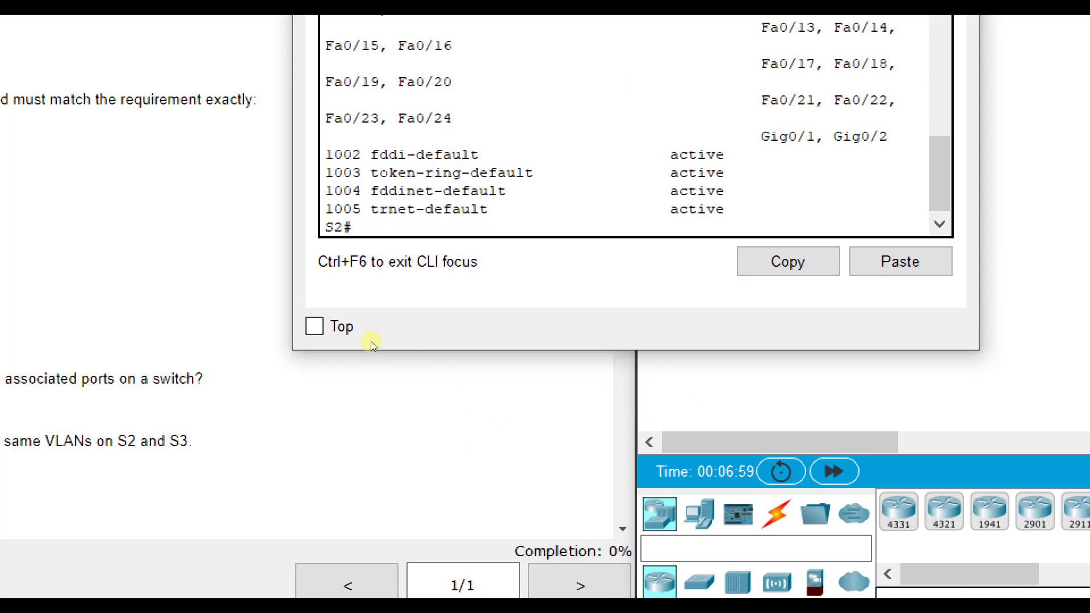
# Widen the S2 console and highlight the ports listed under default VLAN 1.
pyautogui.moveTo(293, 336); pyautogui.dragTo(250, 336)
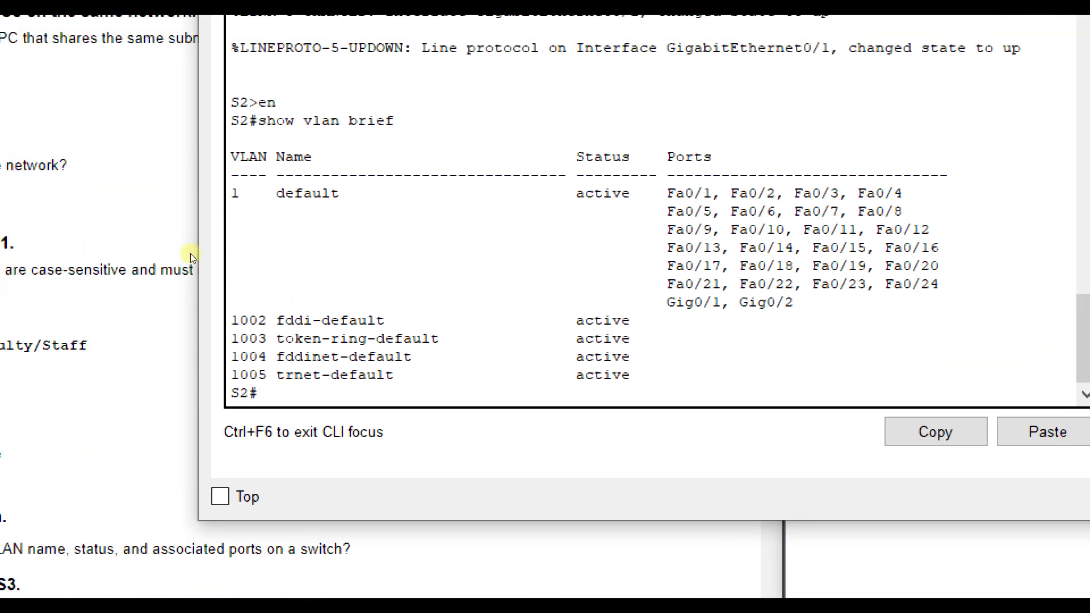
pyautogui.doubleClick(270, 300)
pyautogui.click(507, 311)
pyautogui.moveTo(506, 311); pyautogui.dragTo(569, 358)
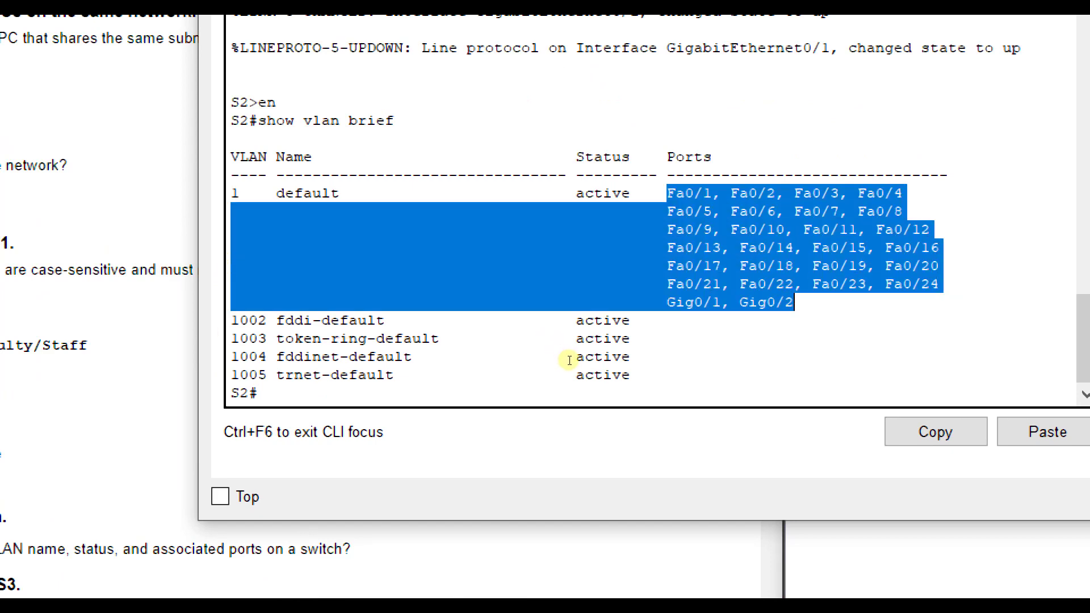
pyautogui.click(515, 313)
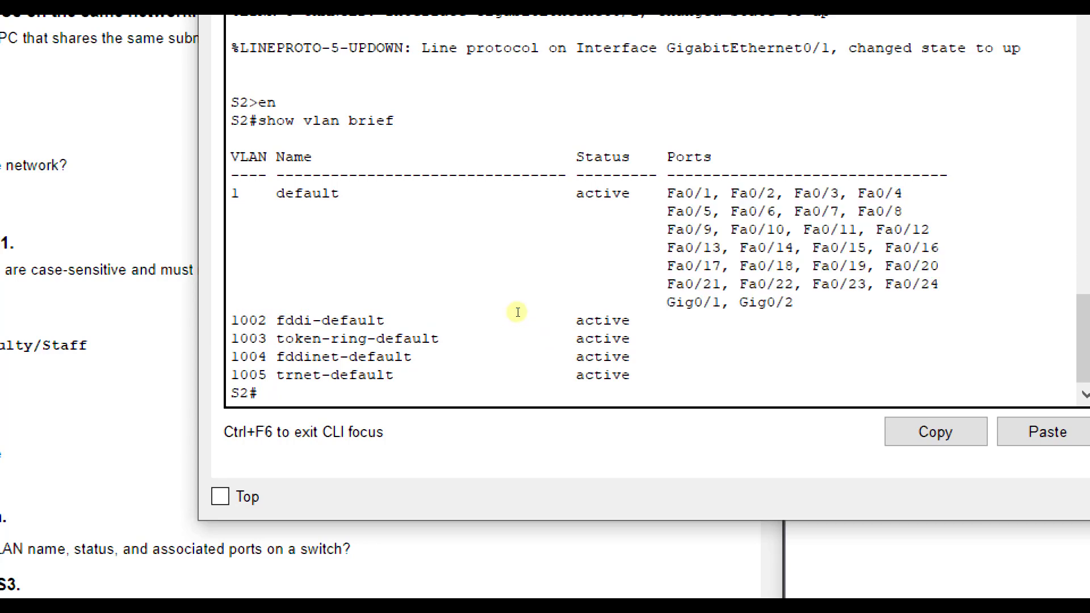
pyautogui.click(822, 261)
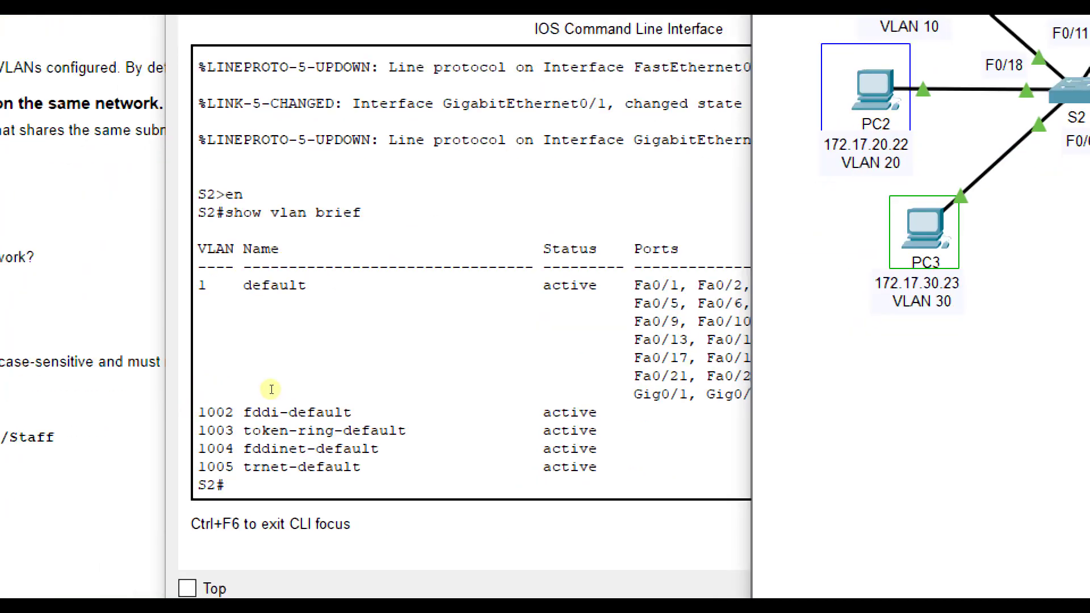
pyautogui.click(302, 409)
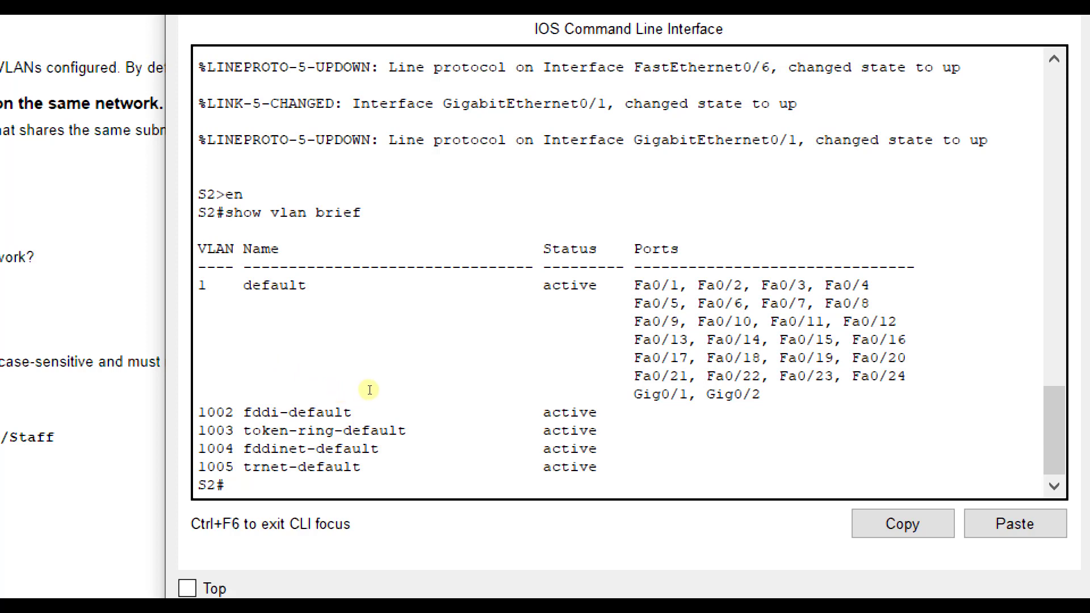
# Enter privileged mode on switch S3 and run show vlan brief.
pyautogui.click(793, 203)
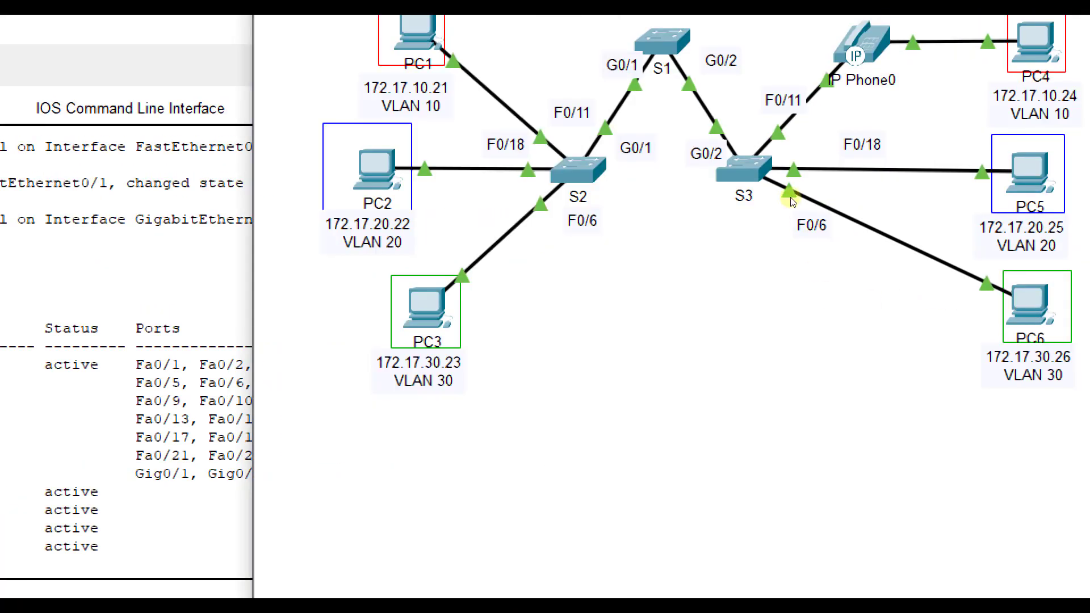
pyautogui.click(744, 168)
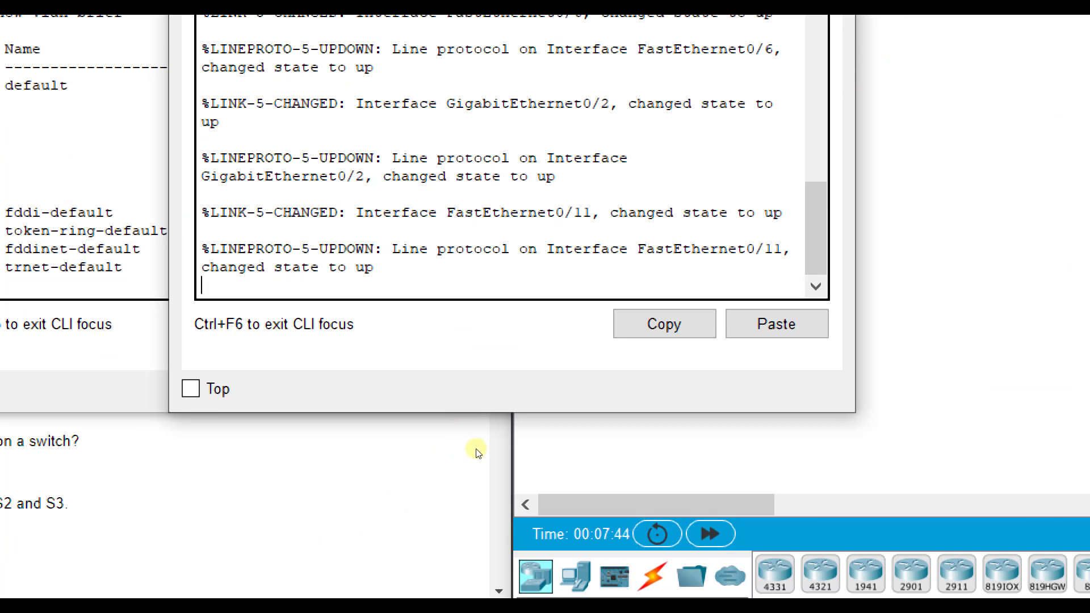
pyautogui.press('Return')
pyautogui.write('en')
pyautogui.press('Return')
pyautogui.write('show vlan bri')
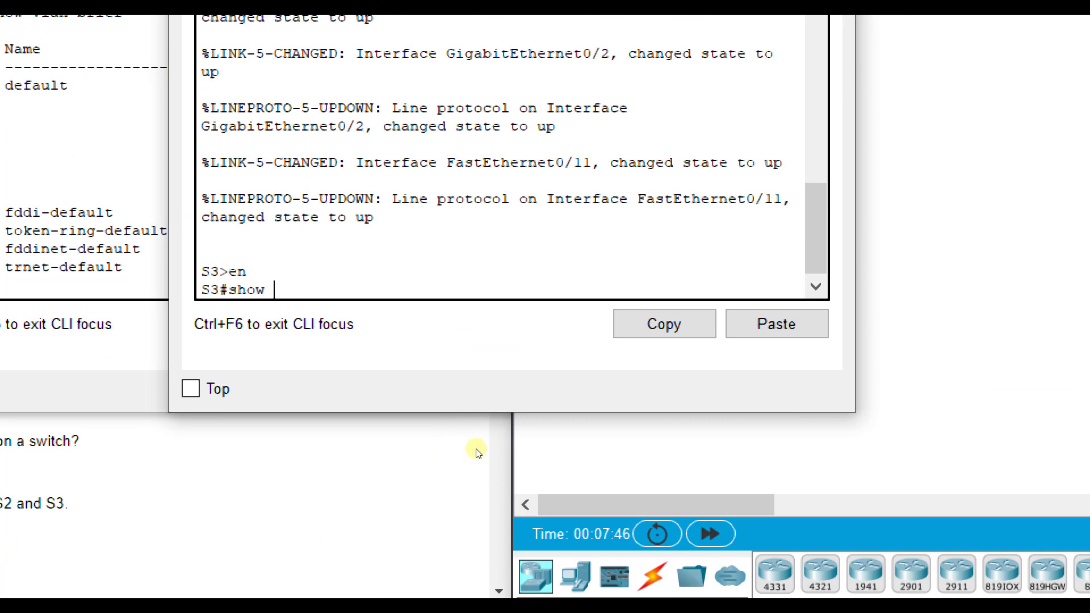
pyautogui.write('ef')
pyautogui.press('Return')
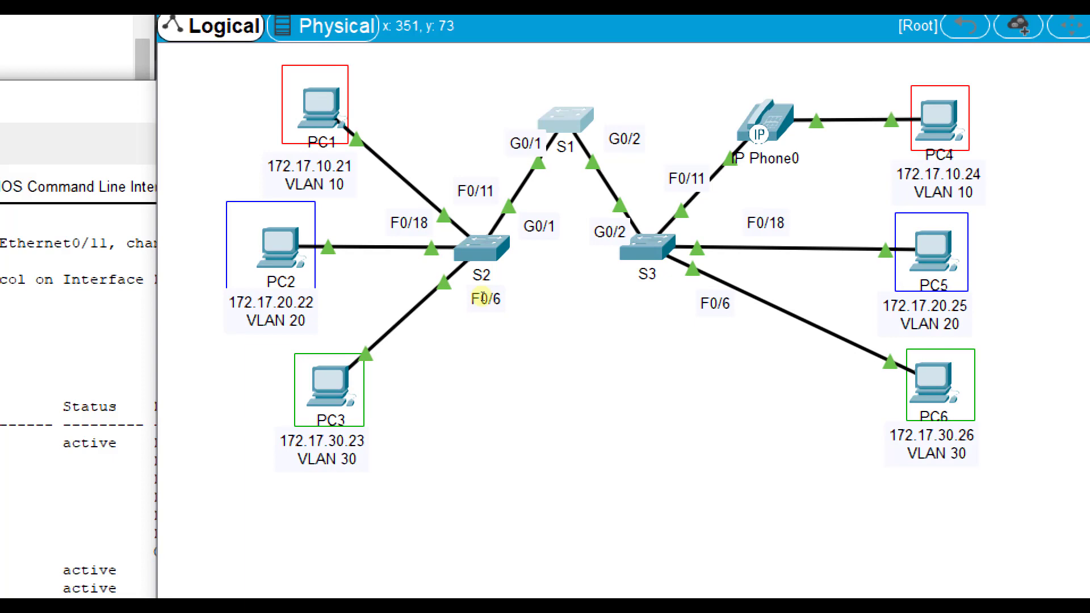
# Run show vlan brief in privileged mode on S1 and widen its console.
pyautogui.click(39, 546)
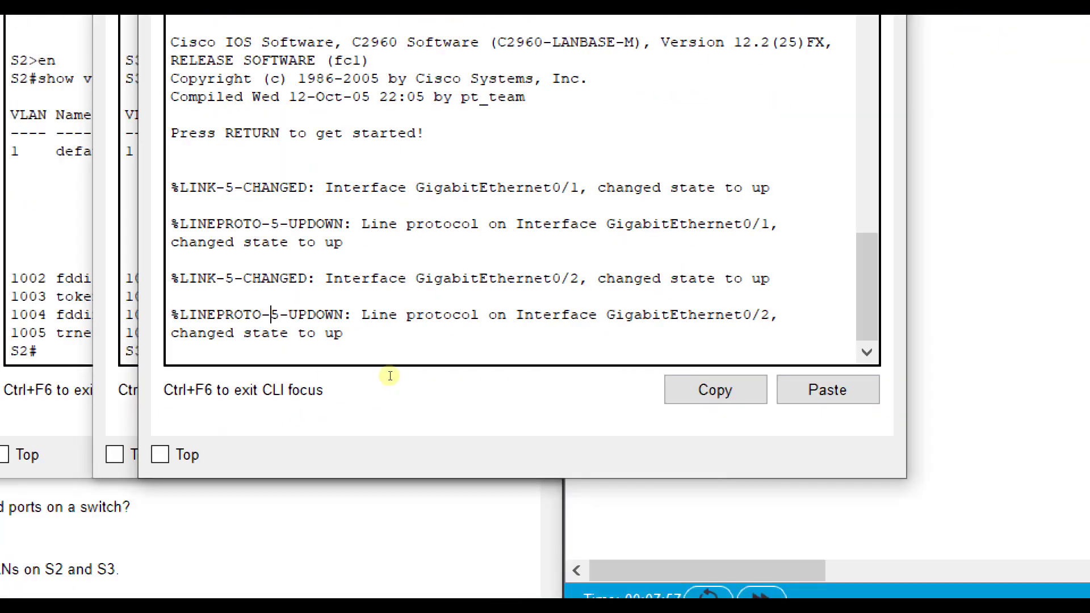
pyautogui.press('Return')
pyautogui.write('en')
pyautogui.press('Return')
pyautogui.write('show ')
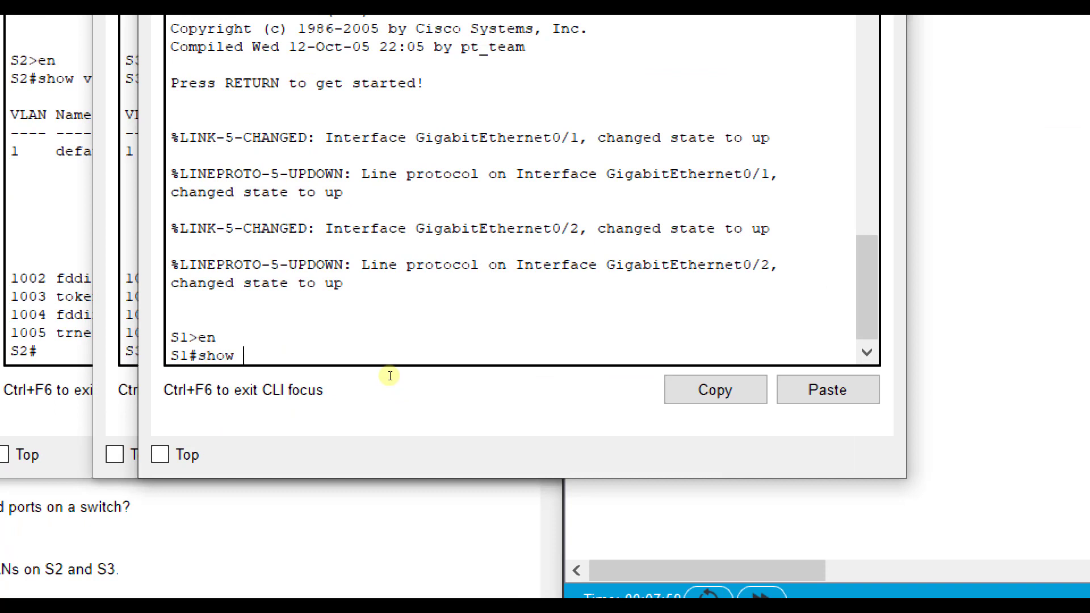
pyautogui.write('vlan brief')
pyautogui.press('Return')
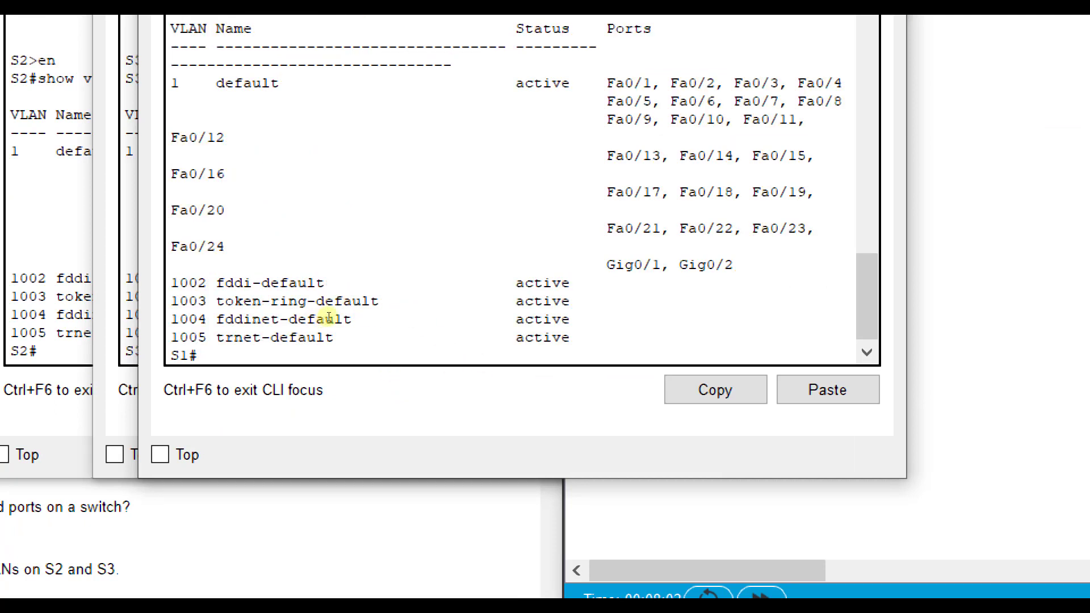
pyautogui.moveTo(329, 316); pyautogui.dragTo(245, 309)
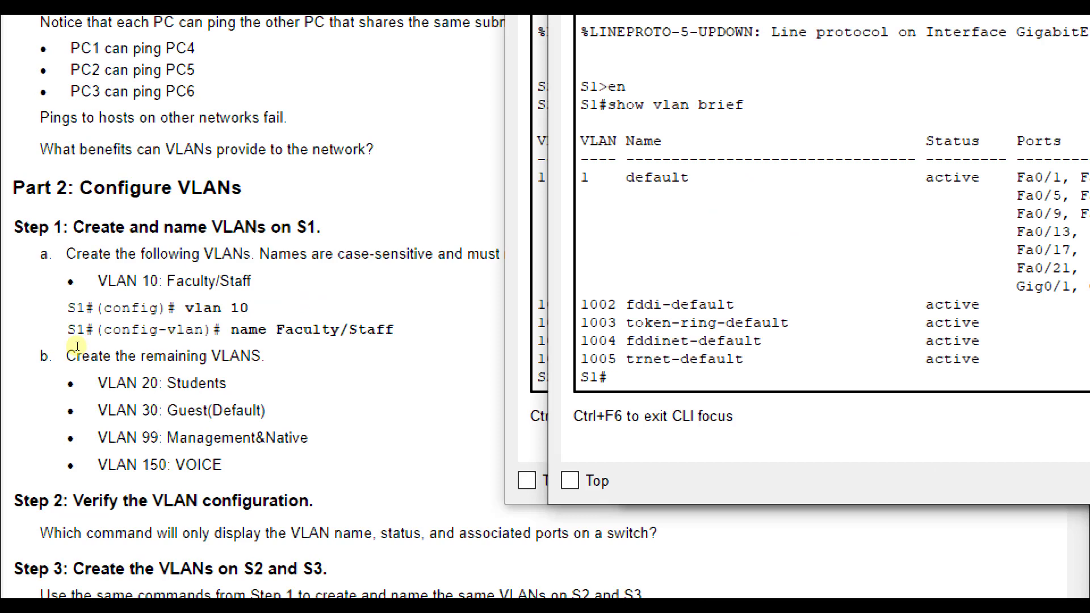
pyautogui.click(77, 346)
pyautogui.scroll(3, 149, 279)
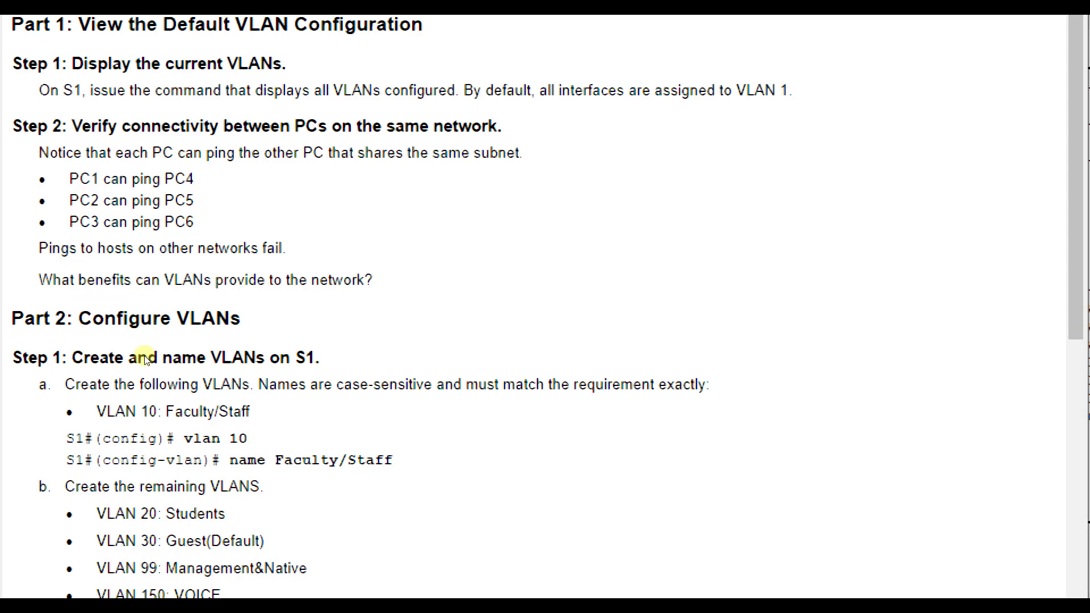
pyautogui.scroll(-1, 156, 321)
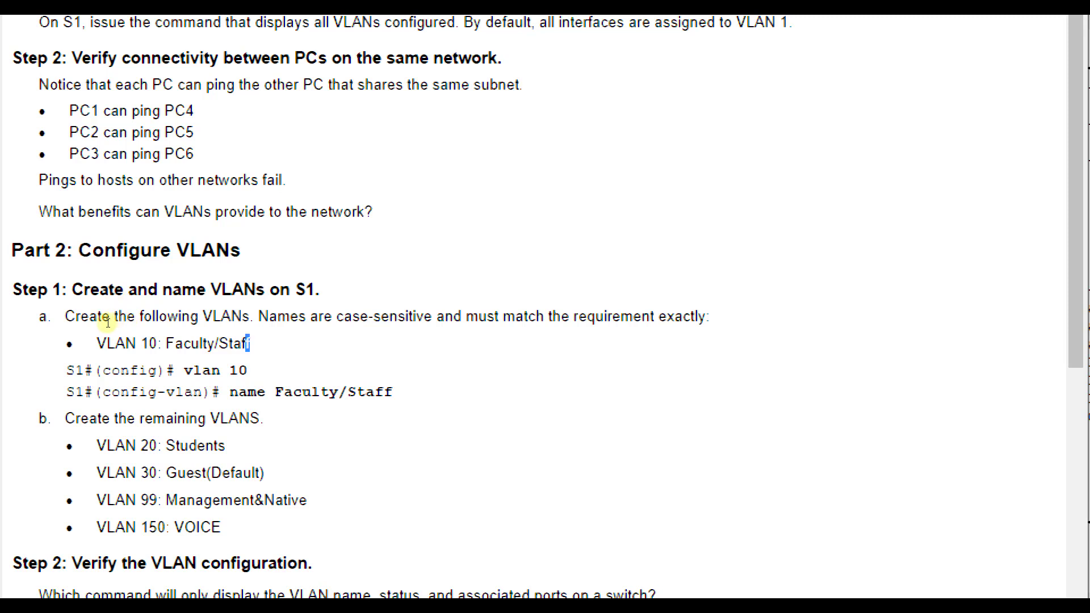
pyautogui.hotkey('ctrl', 'shift', 'Left')
pyautogui.hotkey('ctrl', 'shift', 'Left')
pyautogui.hotkey('ctrl', 'shift', 'Left')
pyautogui.hotkey('ctrl', 'shift', 'Left')
pyautogui.click(123, 315)
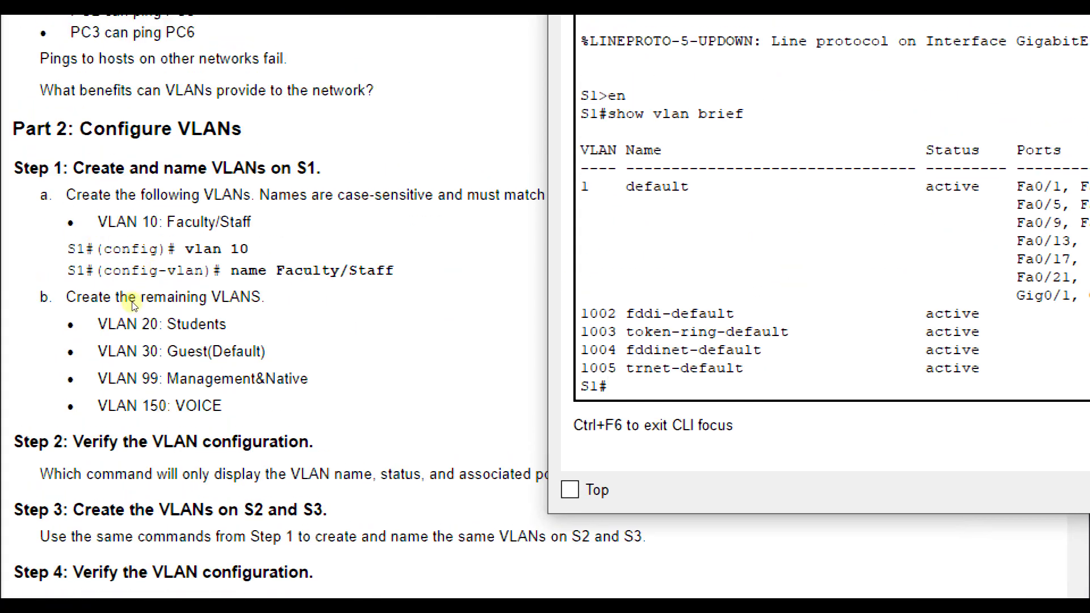
# Enter global configuration on S1 and create VLAN 10 named Faculty/Staff.
pyautogui.click(530, 280)
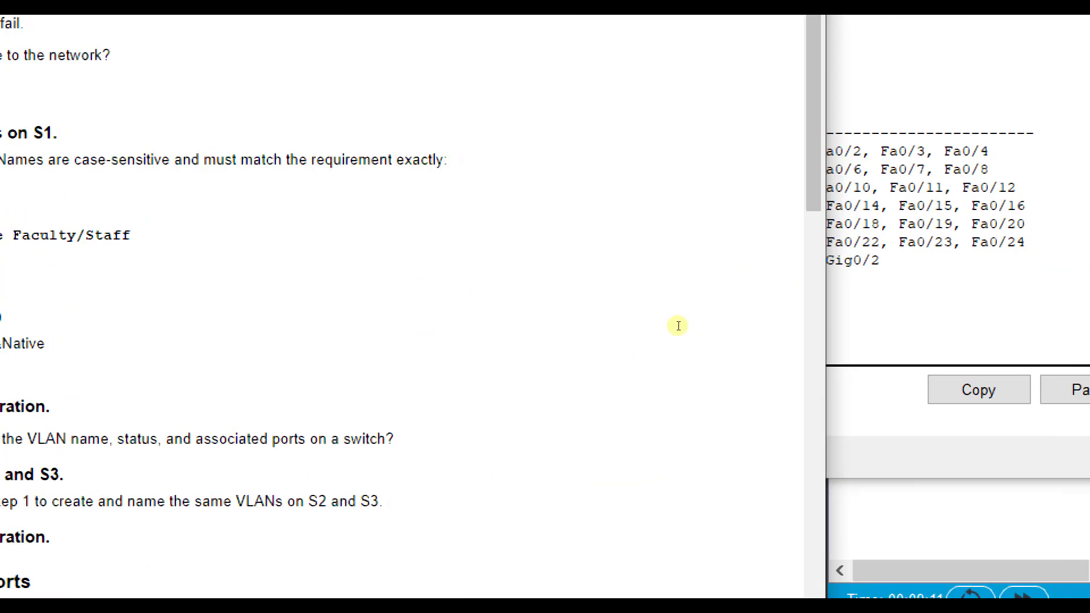
pyautogui.click(823, 293)
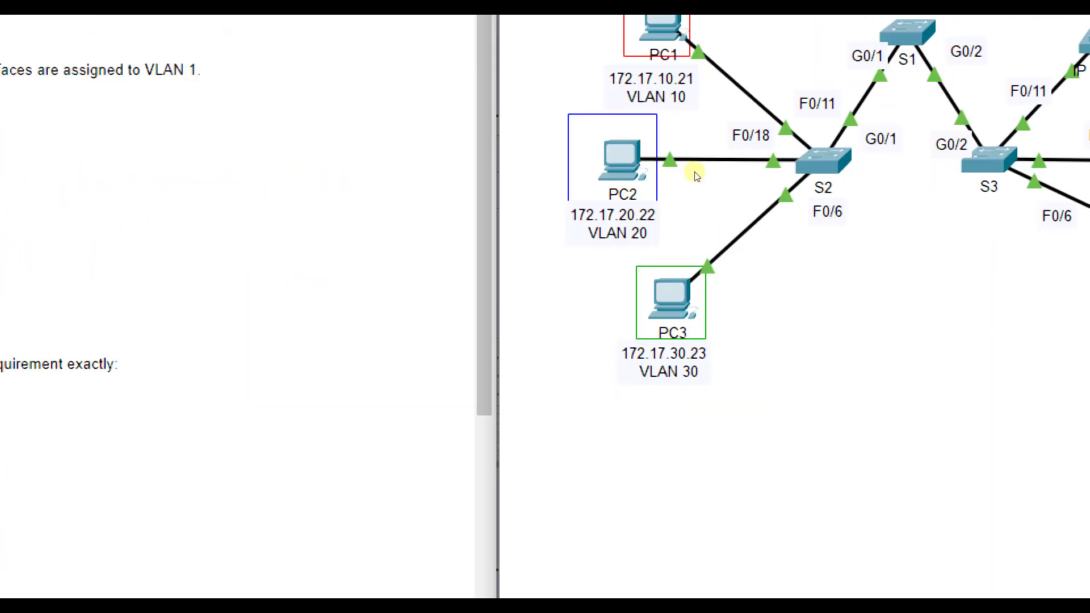
pyautogui.hotkey('alt', 'Tab')
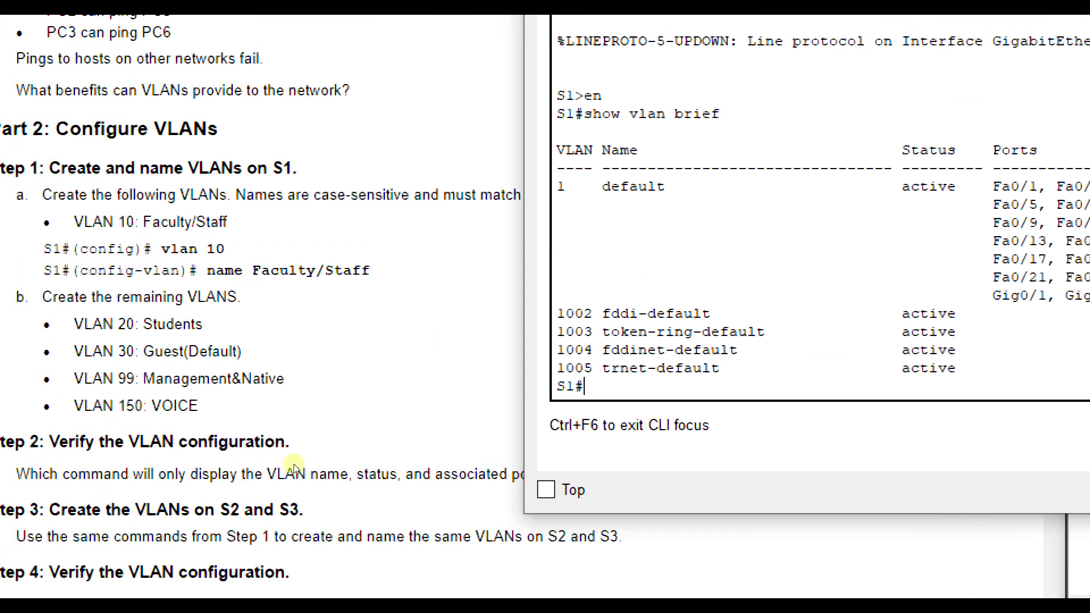
pyautogui.write('conf')
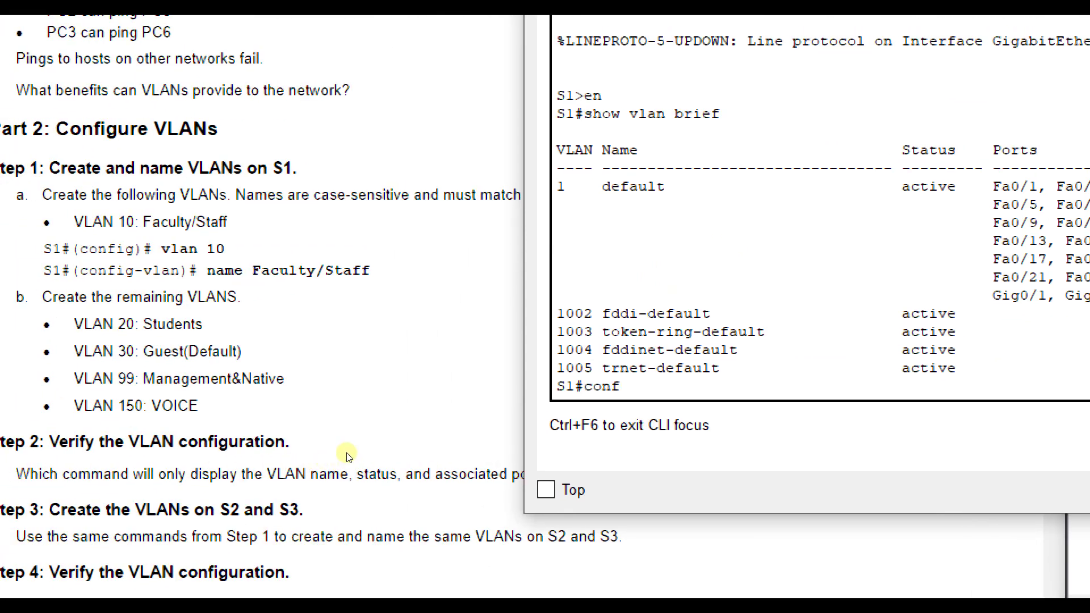
pyautogui.write('ig t')
pyautogui.press('Return')
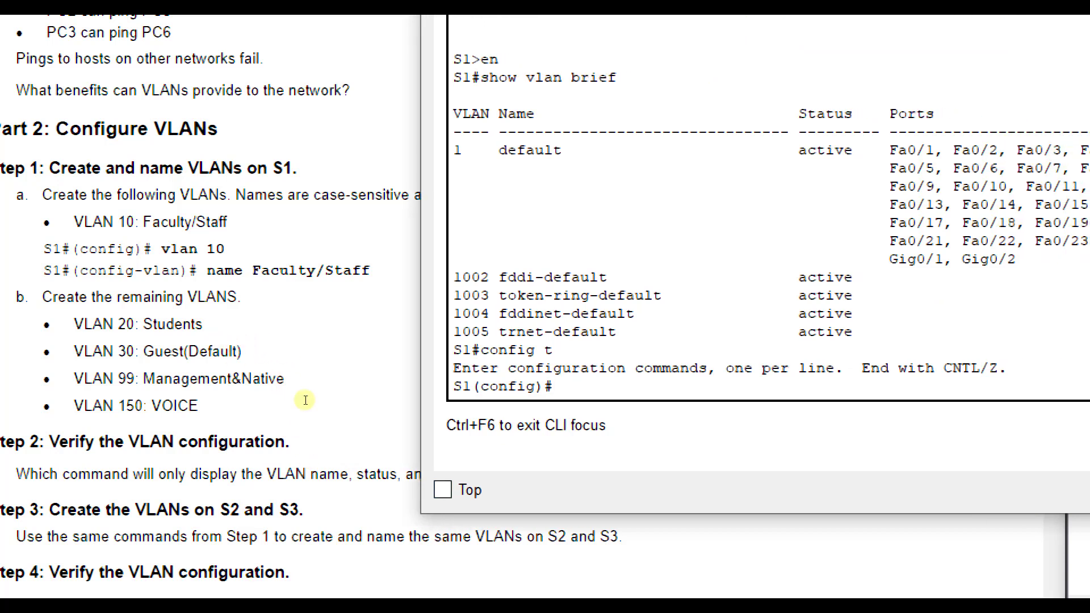
pyautogui.write('vlan 10')
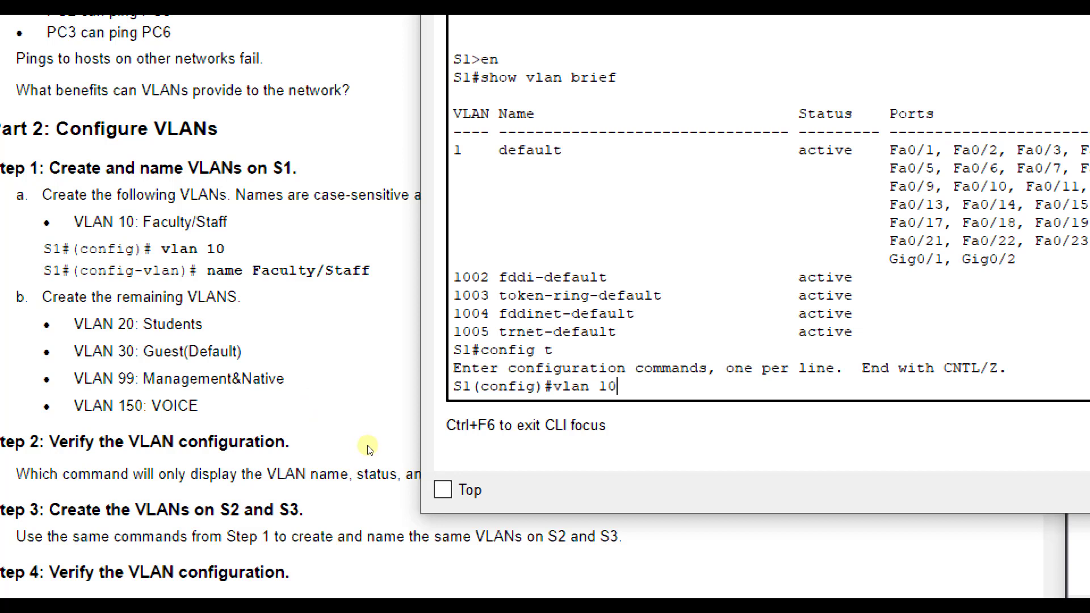
pyautogui.press('Return')
pyautogui.write('name')
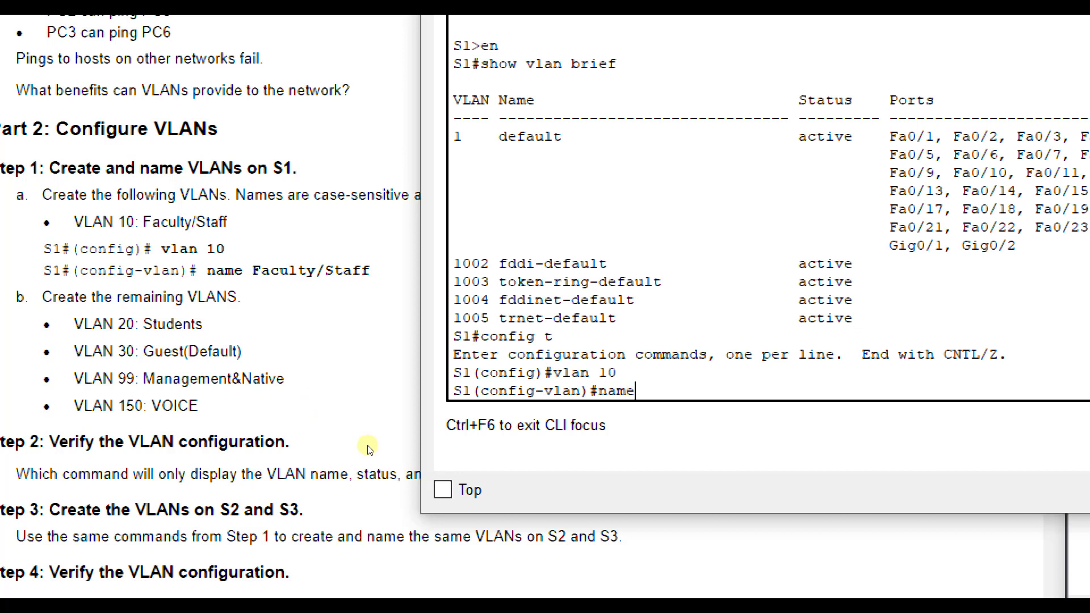
pyautogui.write(' Faculty/Staff')
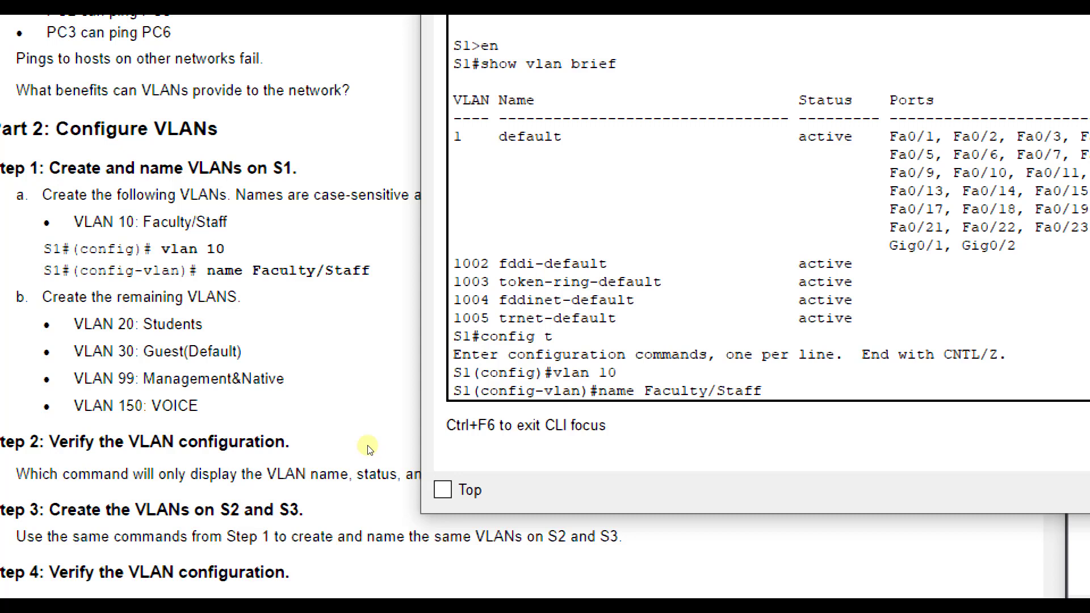
pyautogui.press('Return')
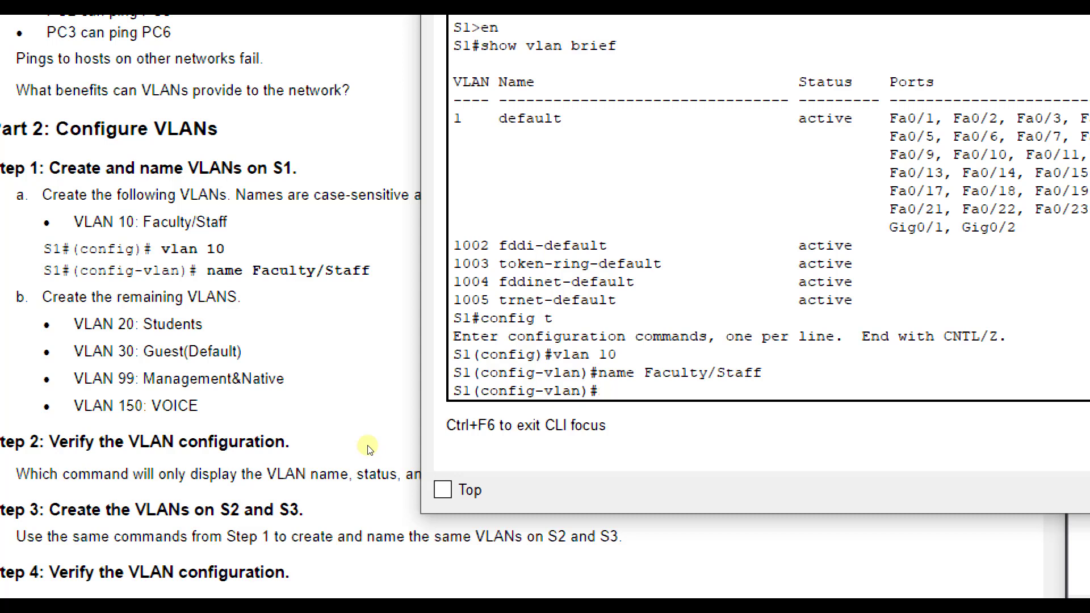
# Create VLAN 20 named Students and VLAN 30 named Guest(Default).
pyautogui.write('vlan 20')
pyautogui.press('Return')
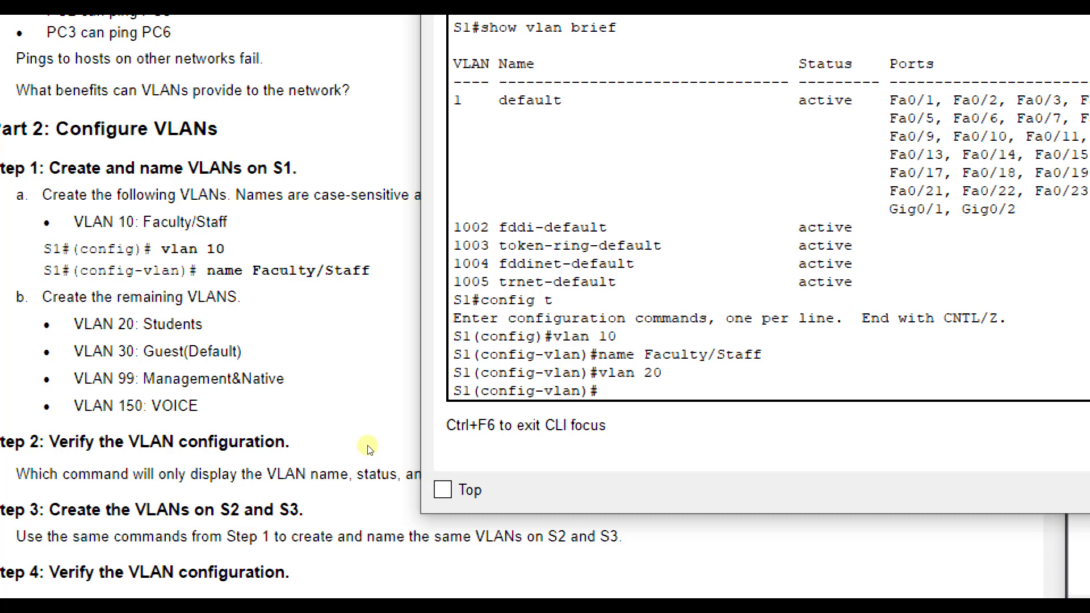
pyautogui.write('name Stdu')
pyautogui.press('BackSpace')
pyautogui.press('BackSpace')
pyautogui.write('udents')
pyautogui.press('Return')
pyautogui.write('v')
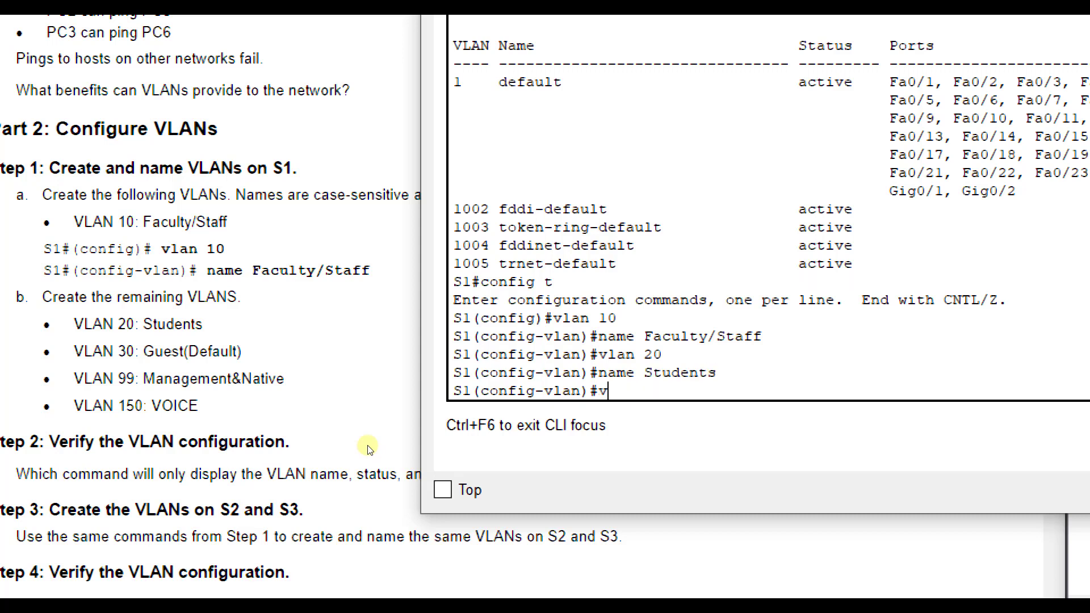
pyautogui.write('lan 30')
pyautogui.press('Return')
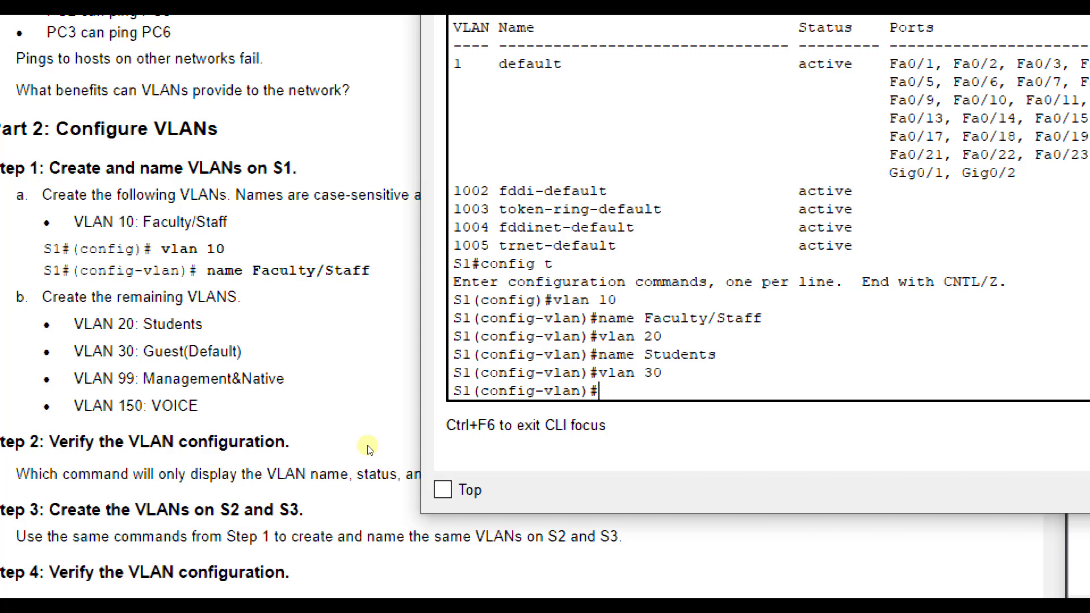
pyautogui.write('name Guest(Defa')
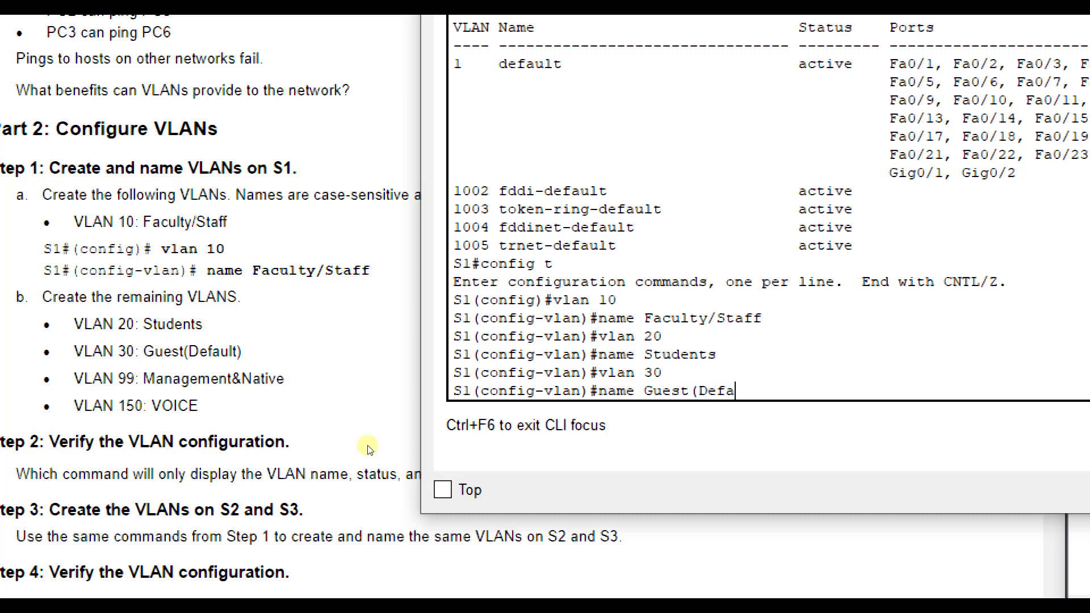
pyautogui.write('ult)')
pyautogui.press('Return')
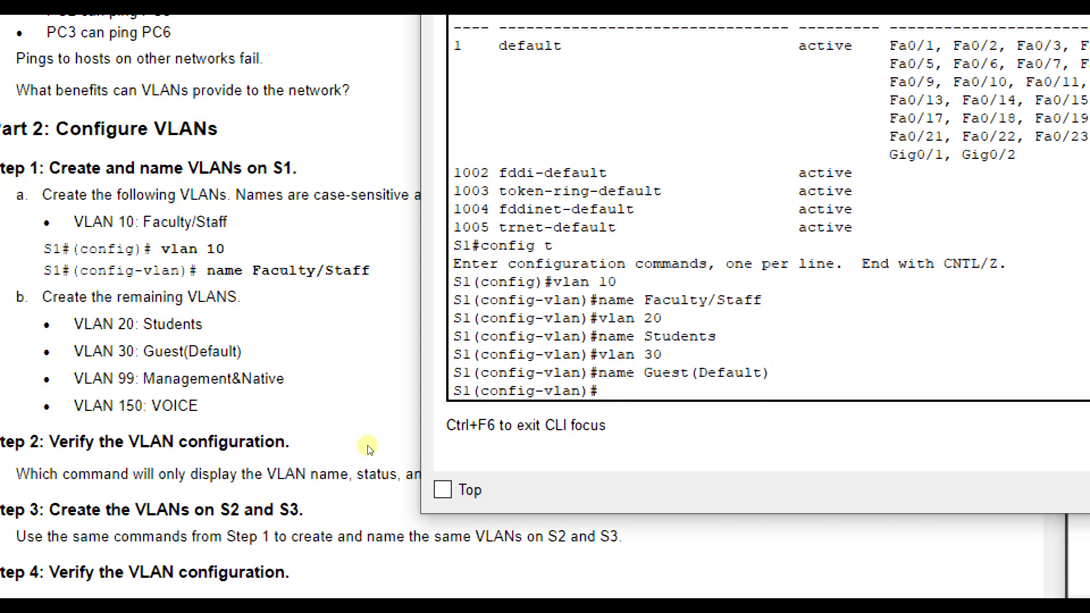
# Create VLAN 99 Management&Native and VLAN 150 VOICE, then exit VLAN configuration.
pyautogui.write('vlan 99')
pyautogui.press('Return')
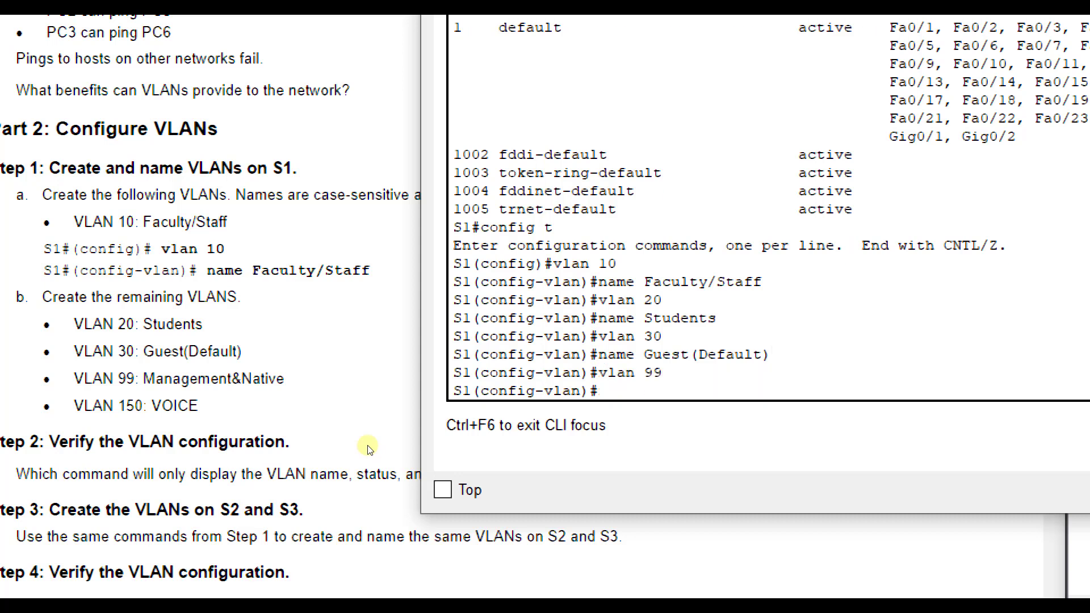
pyautogui.write('name Mangaement')
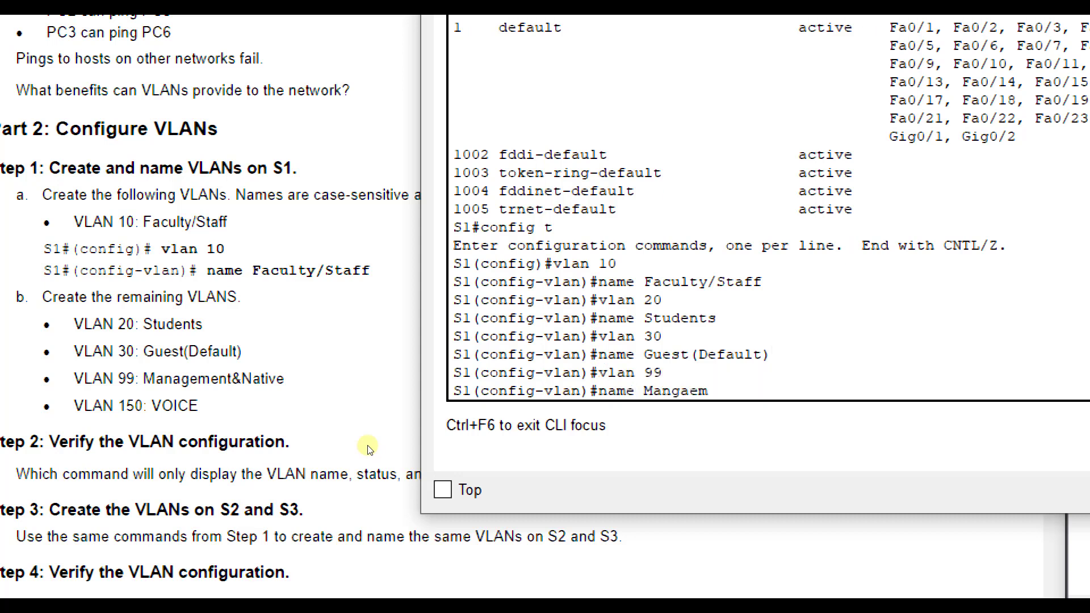
pyautogui.press('BackSpace')
pyautogui.press('BackSpace')
pyautogui.press('BackSpace')
pyautogui.press('BackSpace')
pyautogui.press('BackSpace')
pyautogui.press('BackSpace')
pyautogui.press('BackSpace')
pyautogui.write('agement&Native')
pyautogui.press('Return')
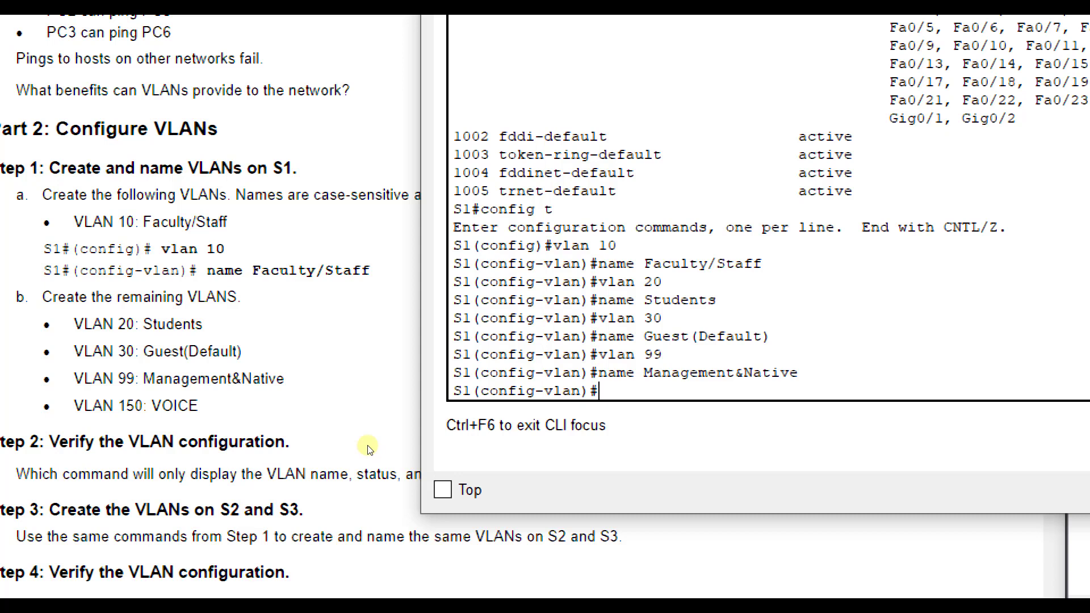
pyautogui.write('vlan 150')
pyautogui.press('Return')
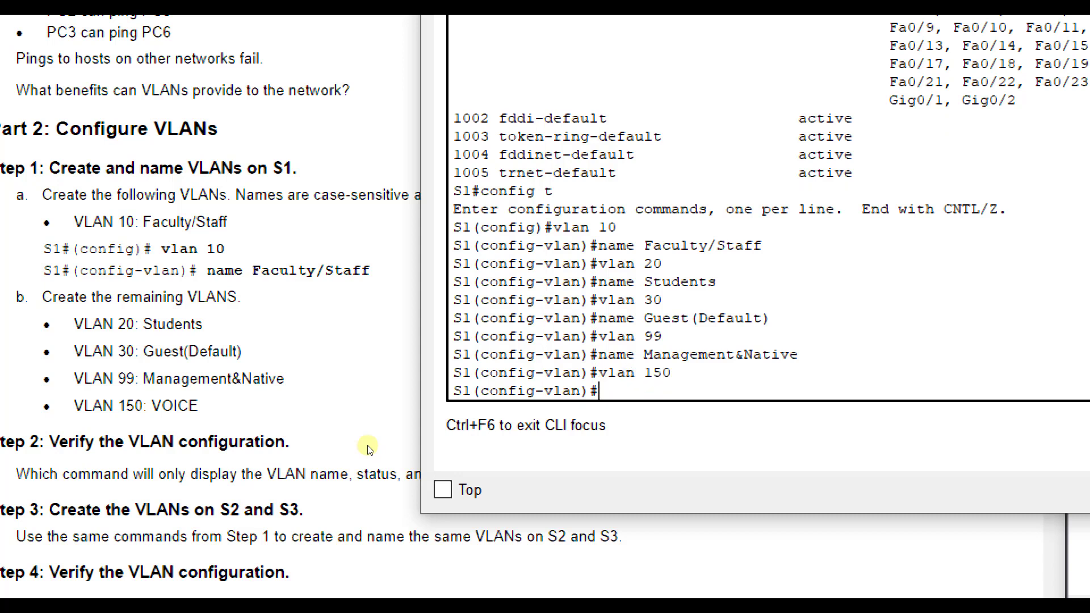
pyautogui.write('name VOICE')
pyautogui.press('Return')
pyautogui.write('exit')
pyautogui.press('Return')
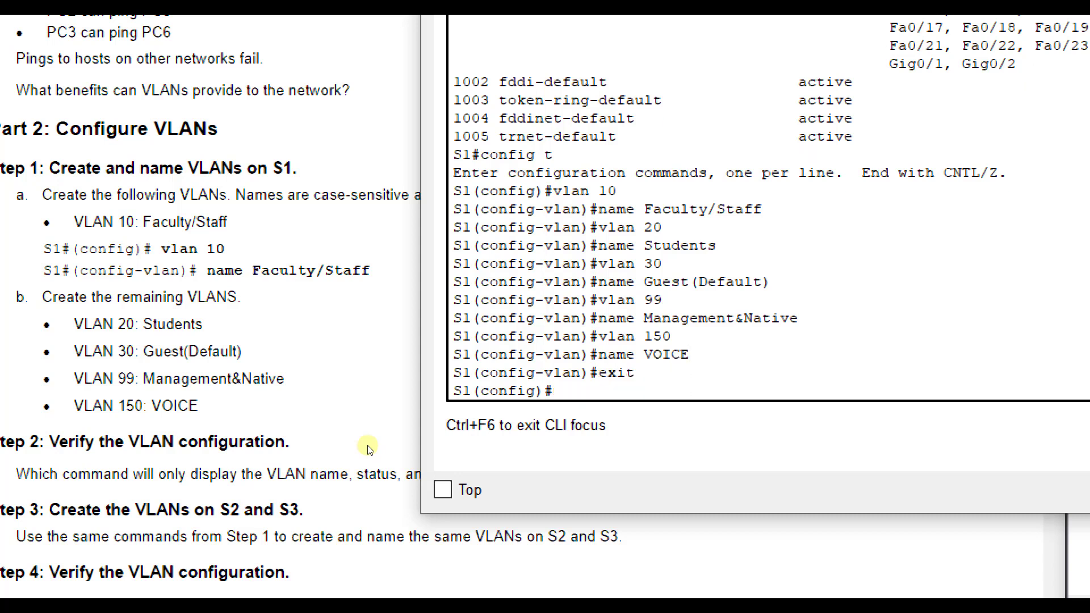
# Run do show vlan brief on S1 and check that VLANs 10, 20, 30, 99 and 150 appear.
pyautogui.write('do show vlan brief')
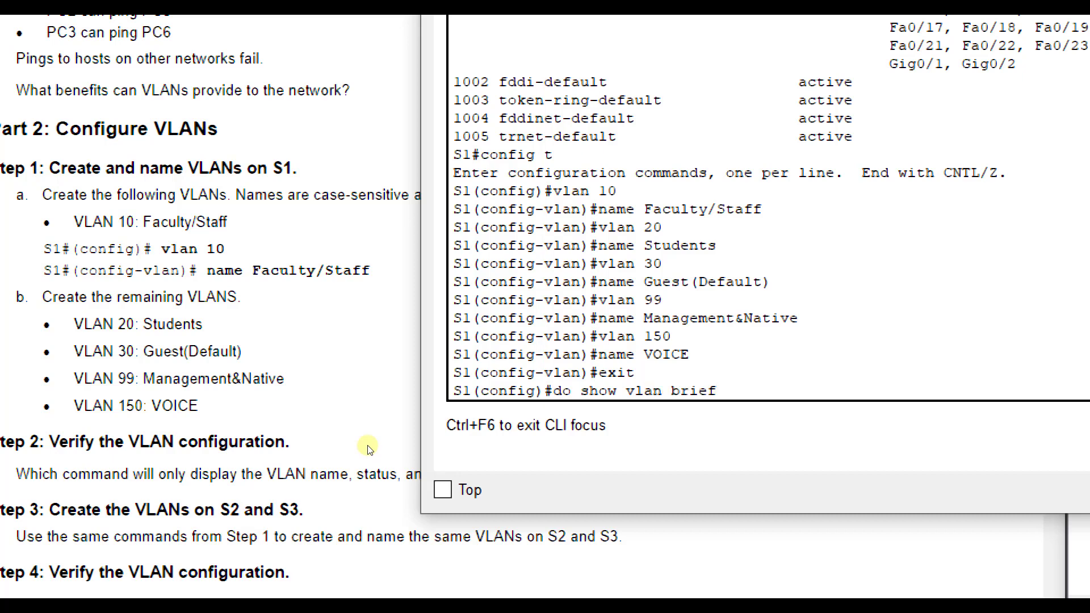
pyautogui.press('Return')
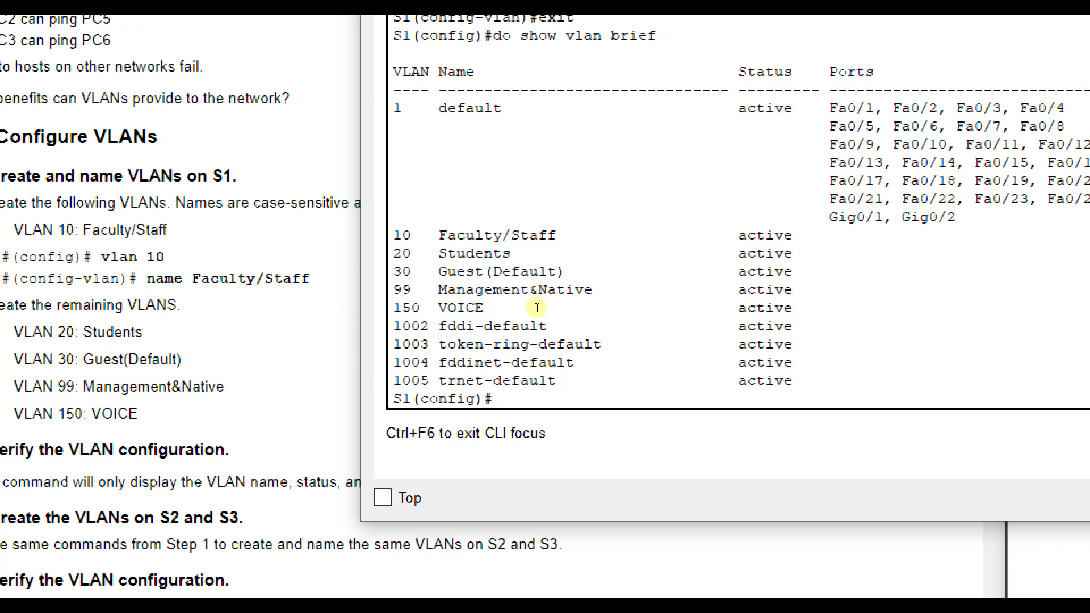
pyautogui.moveTo(534, 304); pyautogui.dragTo(468, 269)
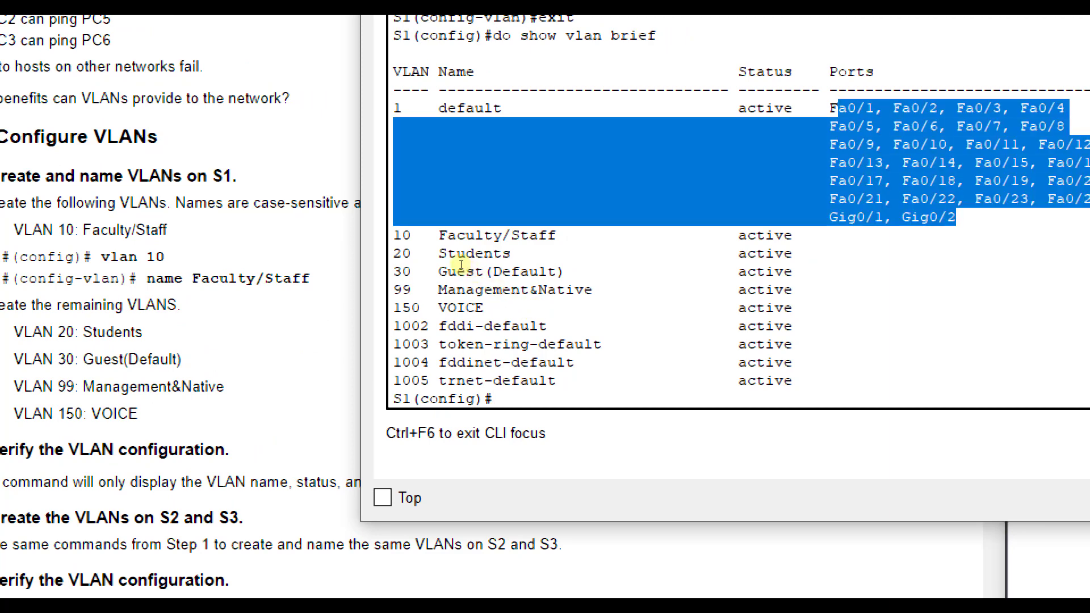
pyautogui.click(331, 343)
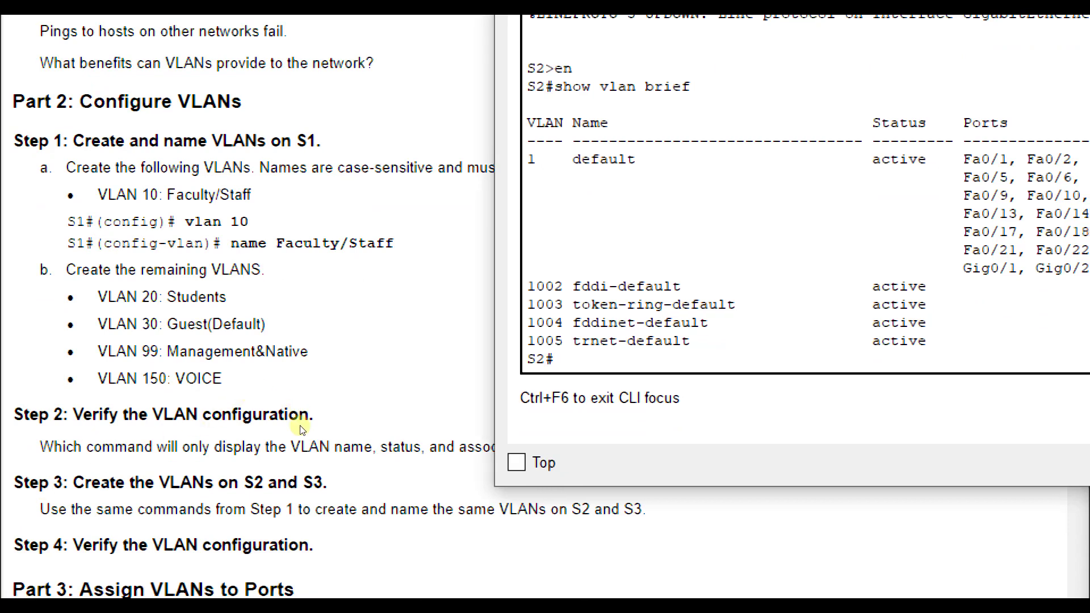
# Enter global configuration on S2 and create VLAN 10 Faculty/Staff and VLAN 20 Students.
pyautogui.write('config t')
pyautogui.press('Return')
pyautogui.write('nfig)#n')
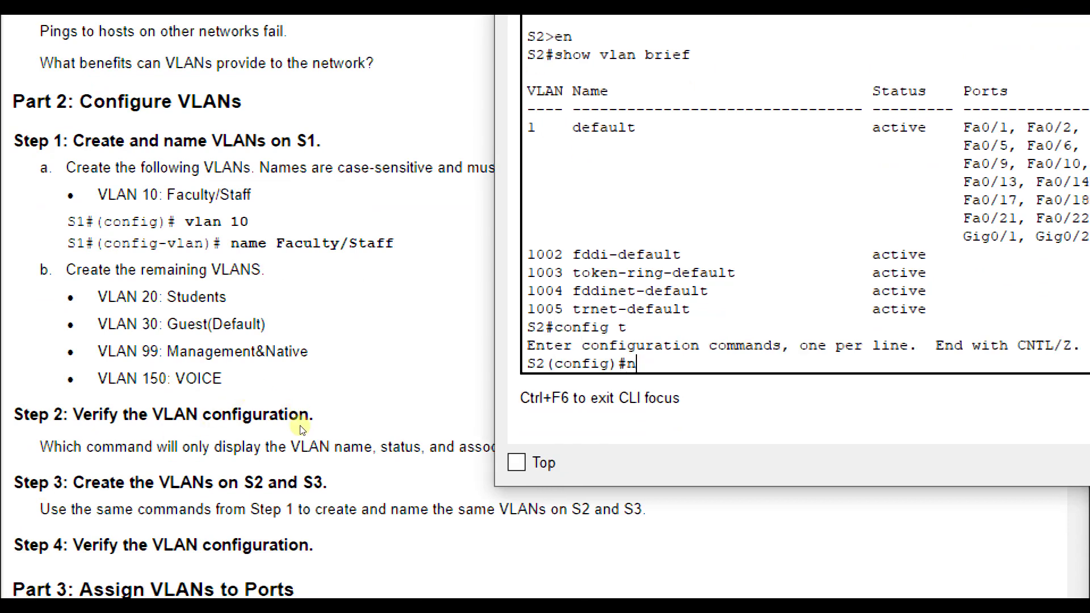
pyautogui.press('BackSpace')
pyautogui.write('vlan 10')
pyautogui.press('Return')
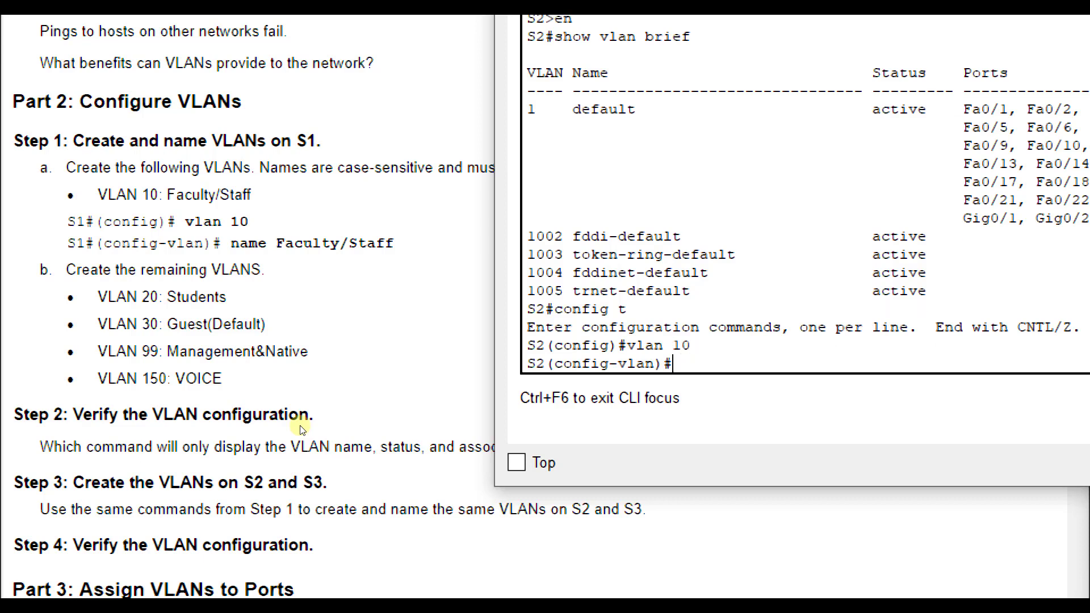
pyautogui.write('name Faculty/Staff')
pyautogui.press('Return')
pyautogui.write('vlan 20')
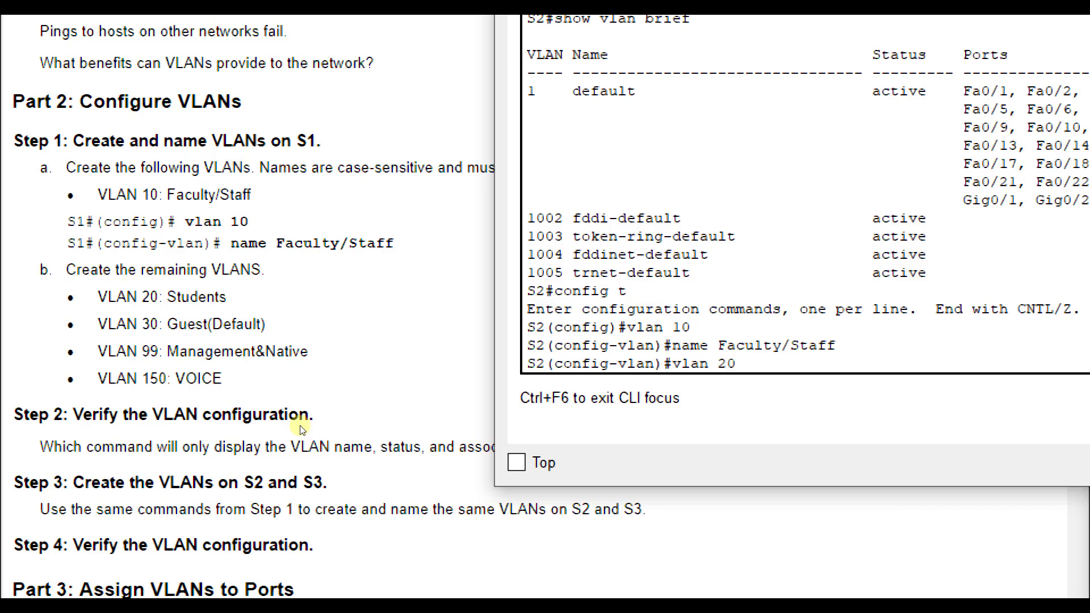
pyautogui.press('Return')
pyautogui.write('name Students')
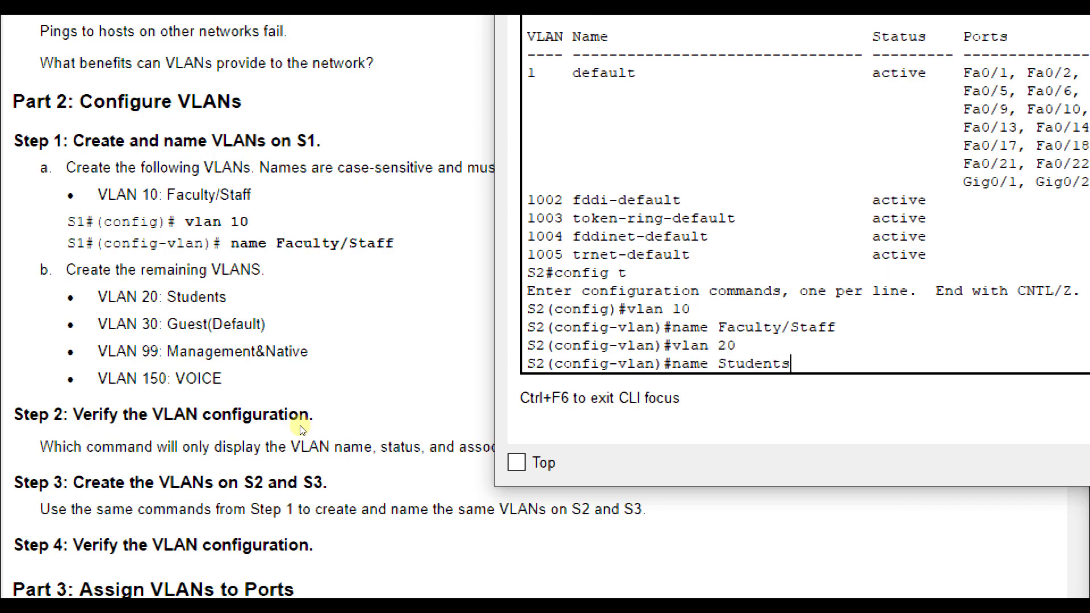
pyautogui.press('Return')
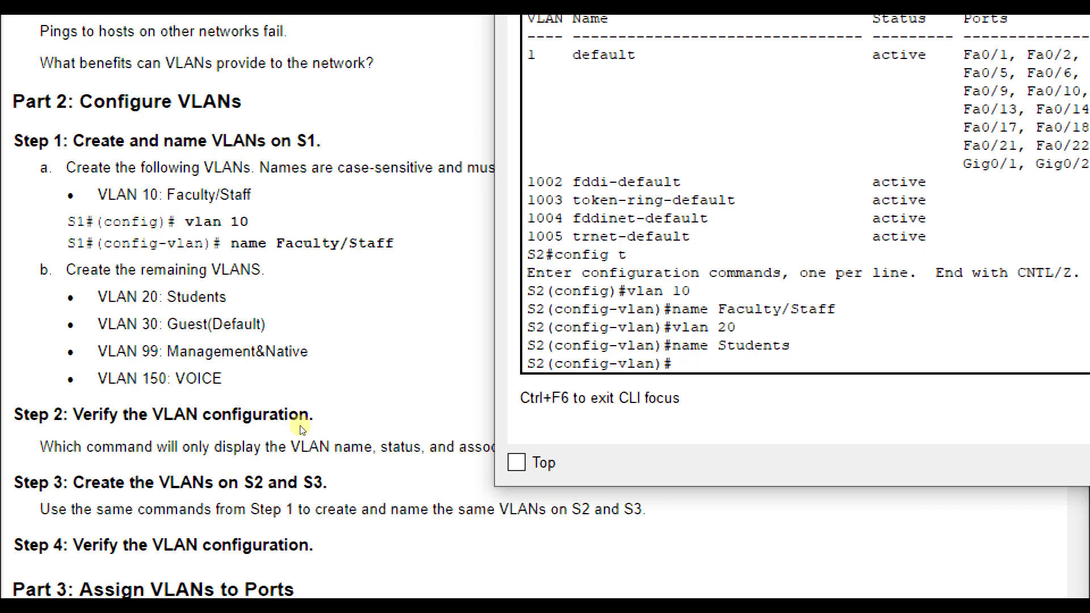
# Add VLAN 30 Guest(Default) and VLAN 99 Management&Native on S2.
pyautogui.write('vlan 30')
pyautogui.press('Return')
pyautogui.write('name')
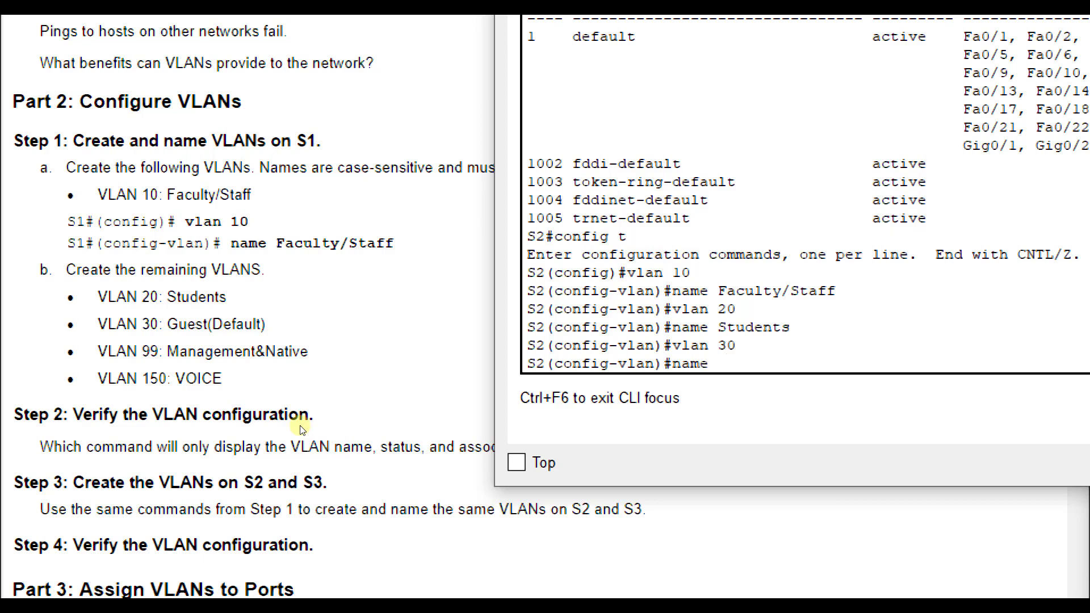
pyautogui.write(' Guest(Default)')
pyautogui.press('Return')
pyautogui.write('vlan ')
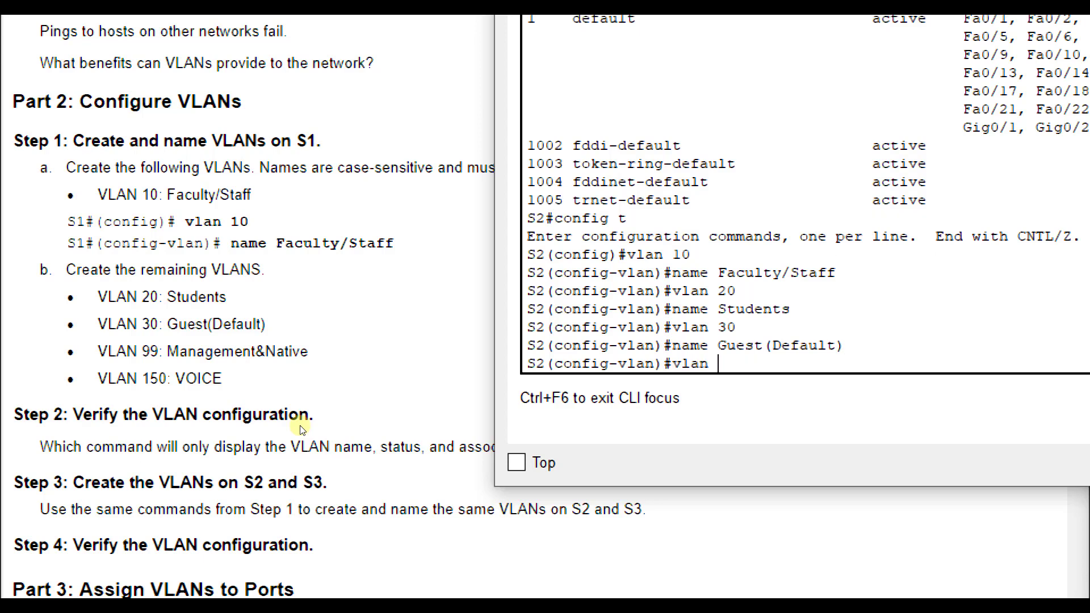
pyautogui.write('99')
pyautogui.press('Return')
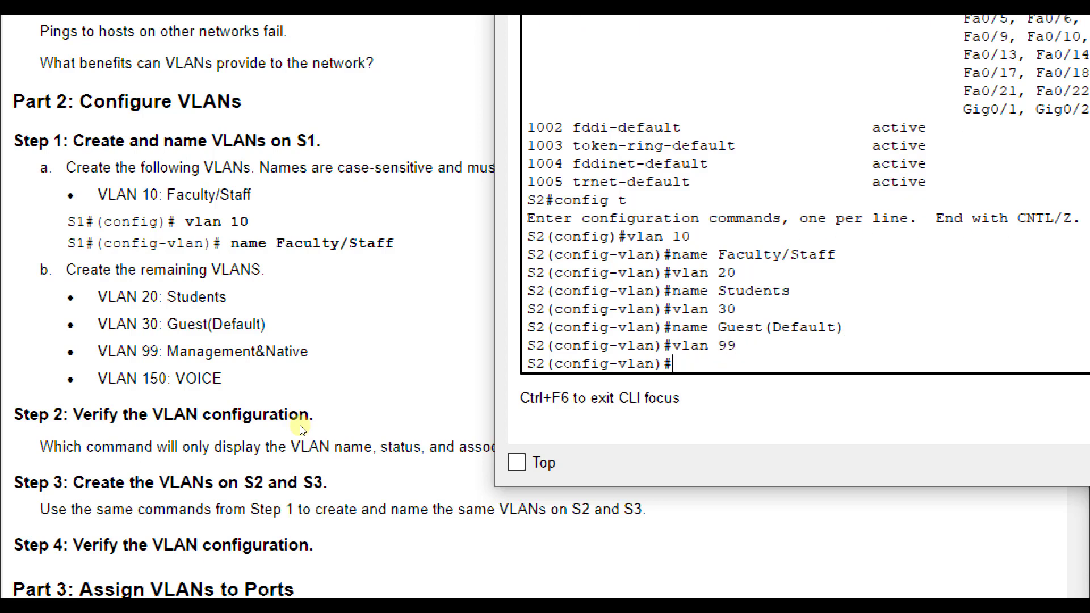
pyautogui.write('name Managemen')
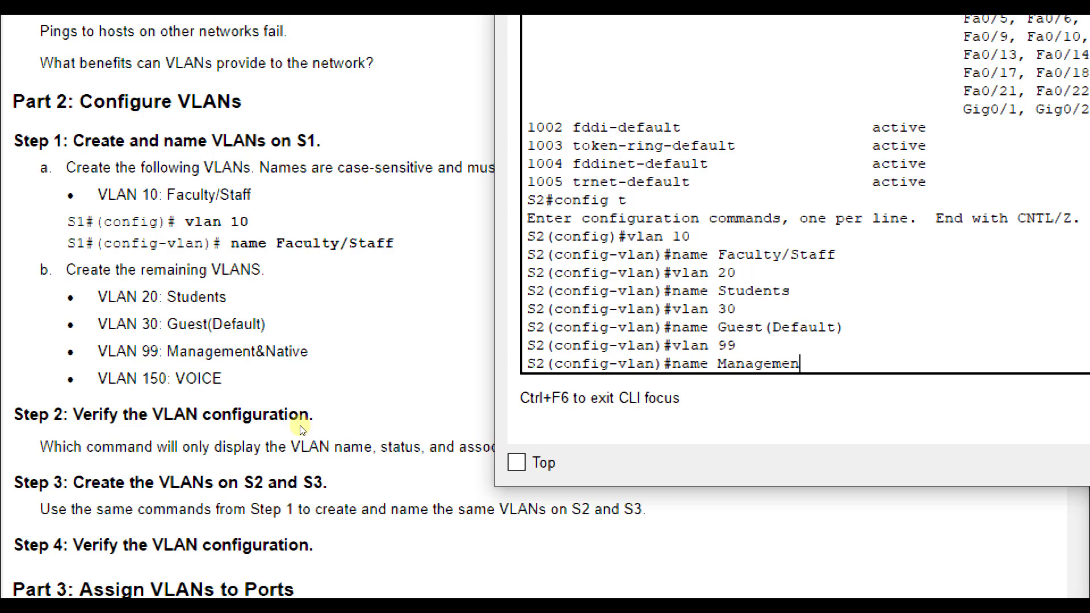
pyautogui.write('t&Native')
pyautogui.press('Return')
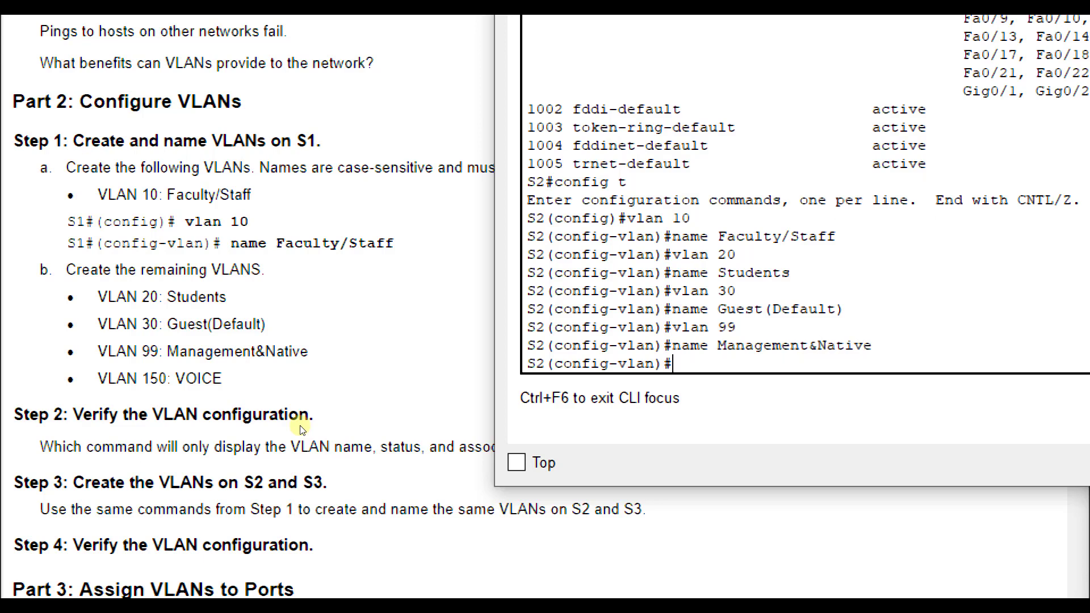
# Create VLAN 150 VOICE, exit, and verify S2's VLANs with do show vlan brief.
pyautogui.write('vlan 150')
pyautogui.press('Return')
pyautogui.write('name VOICE')
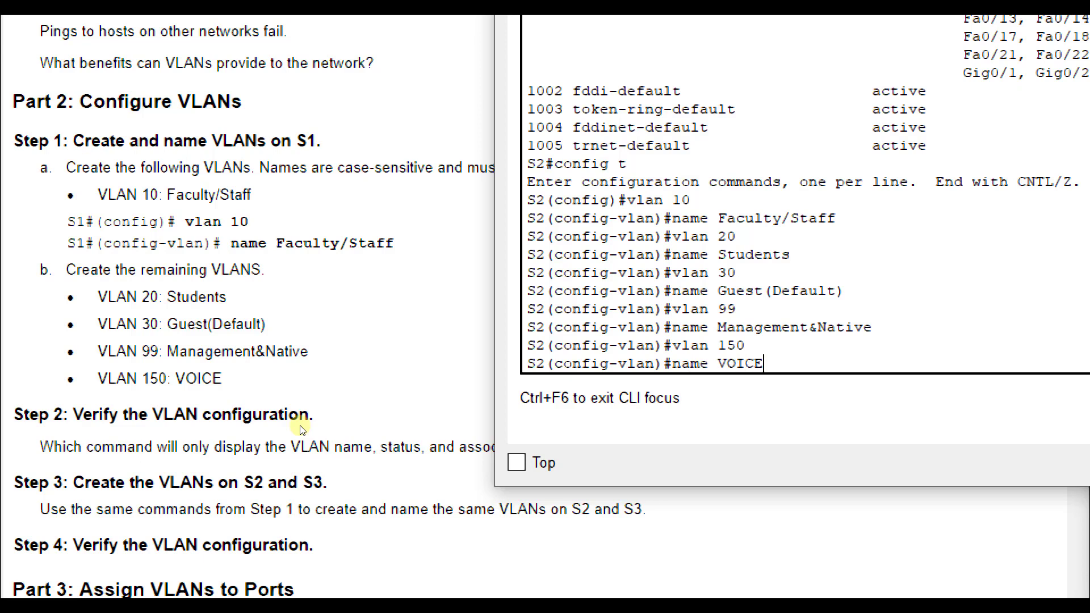
pyautogui.press('Return')
pyautogui.write('exit')
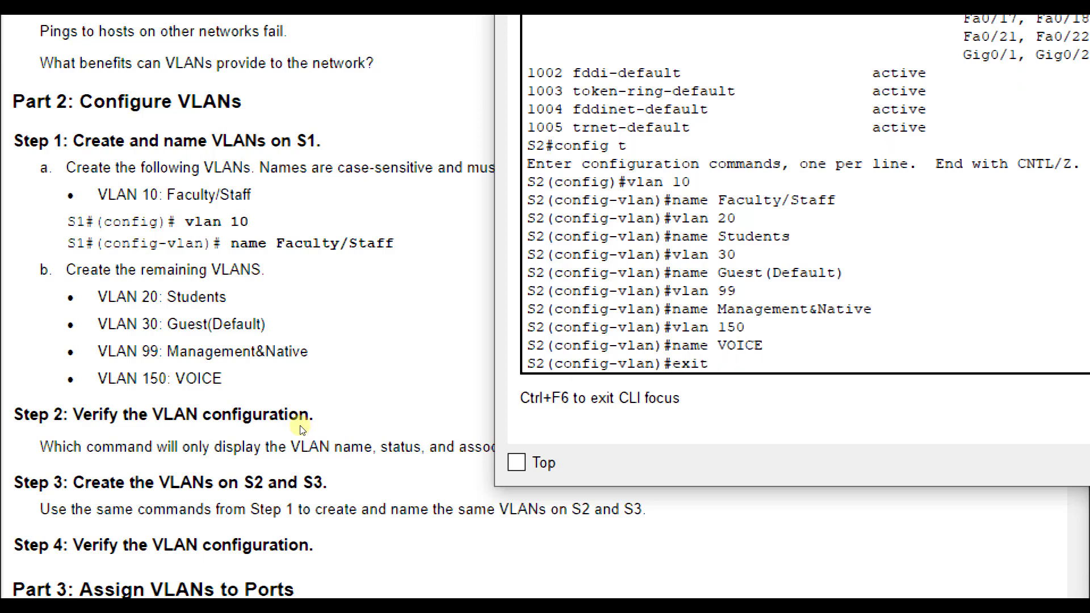
pyautogui.press('Return')
pyautogui.write('do')
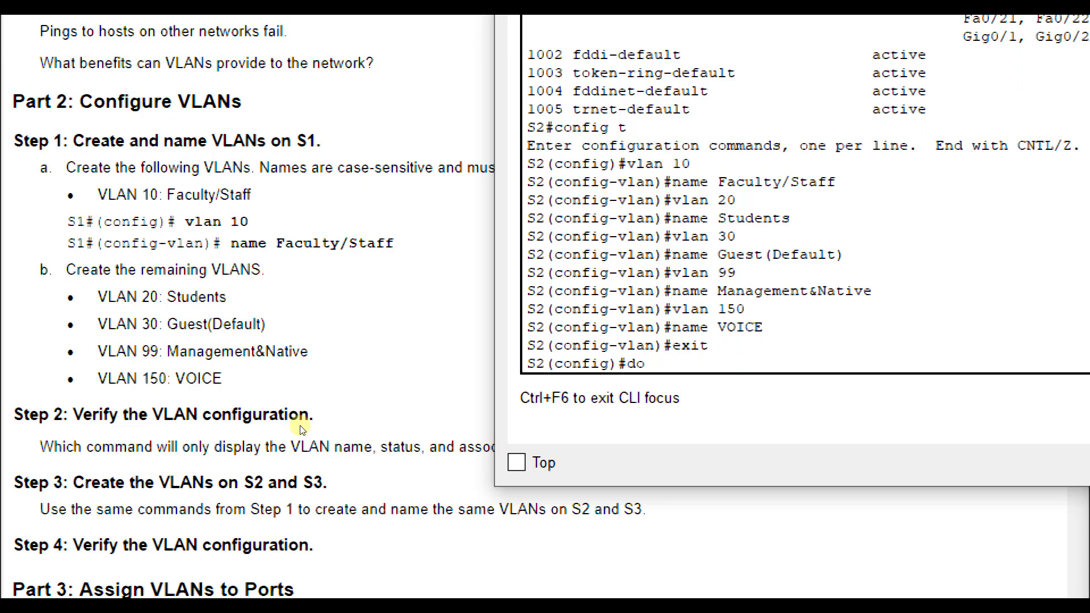
pyautogui.write(' show vlan brief')
pyautogui.press('Return')
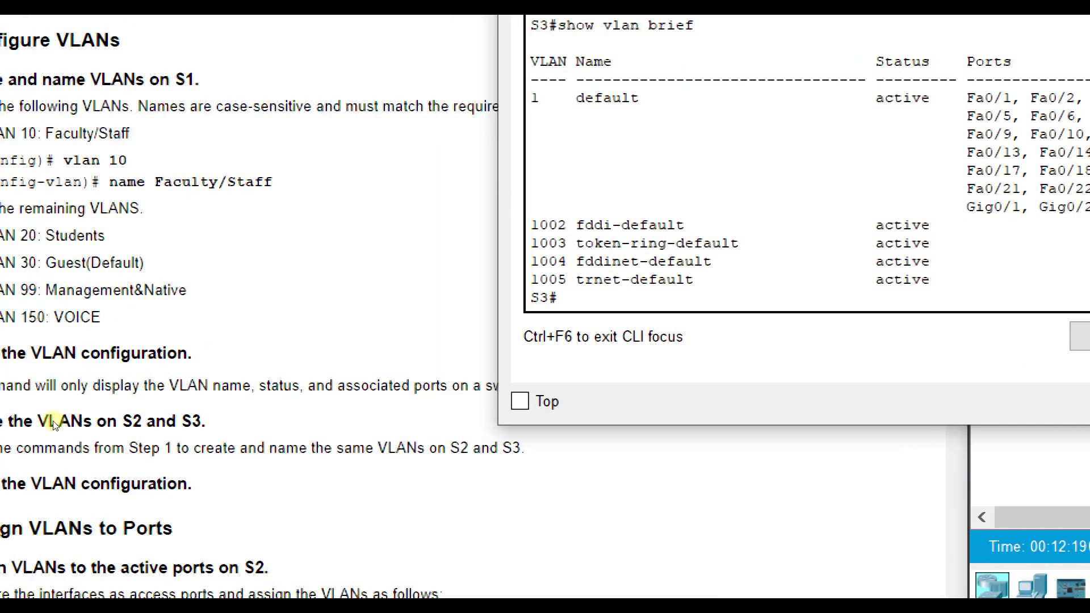
# Enter global configuration on S3 and create VLAN 10 Faculty/Staff and VLAN 20 Students.
pyautogui.write('config t')
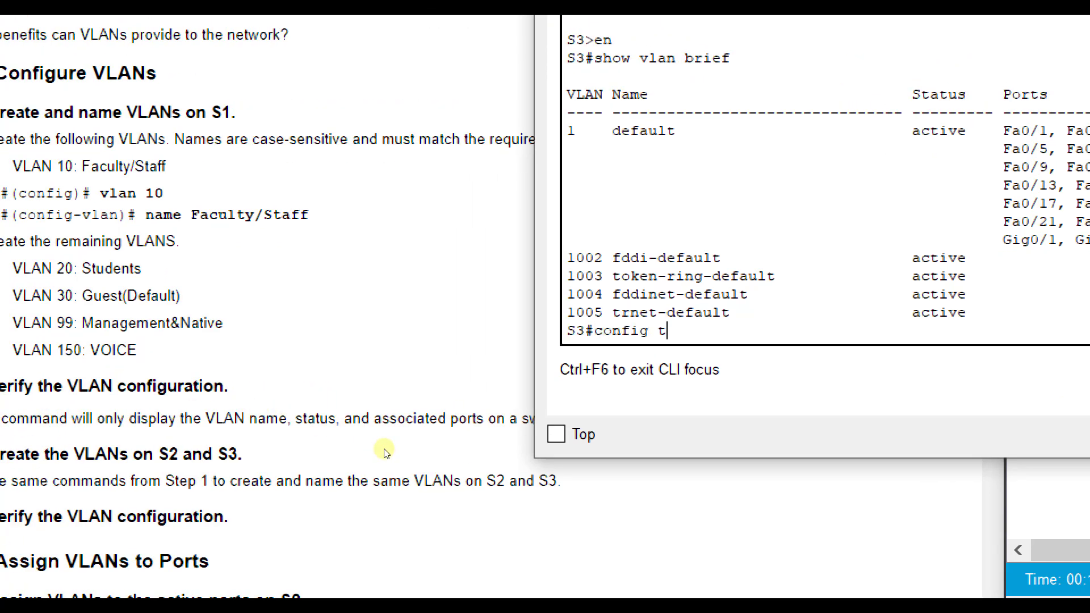
pyautogui.press('Return')
pyautogui.write('vlan 10')
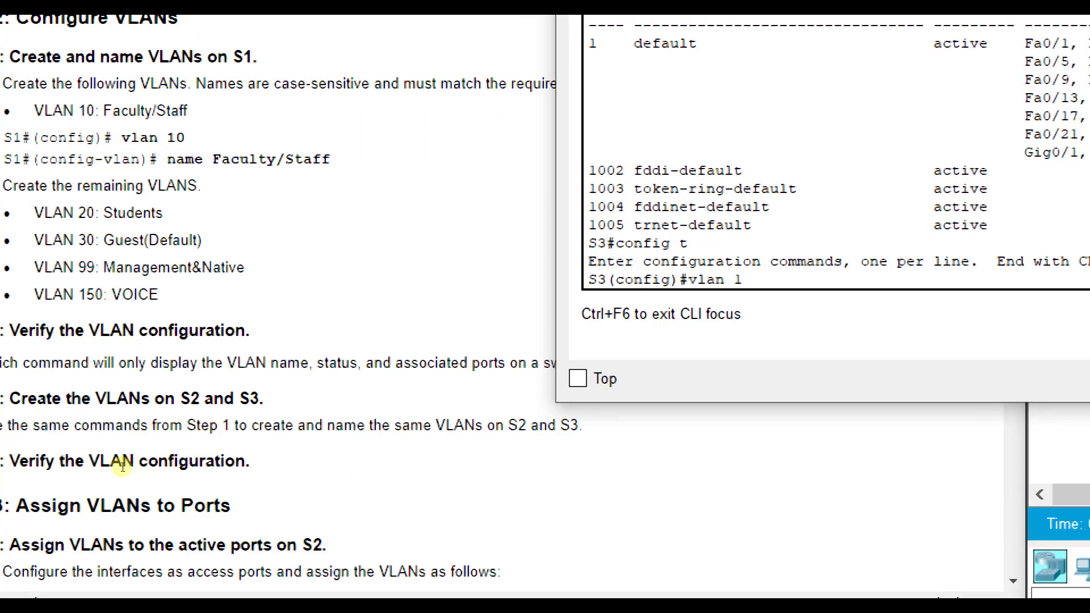
pyautogui.press('Return')
pyautogui.write('name')
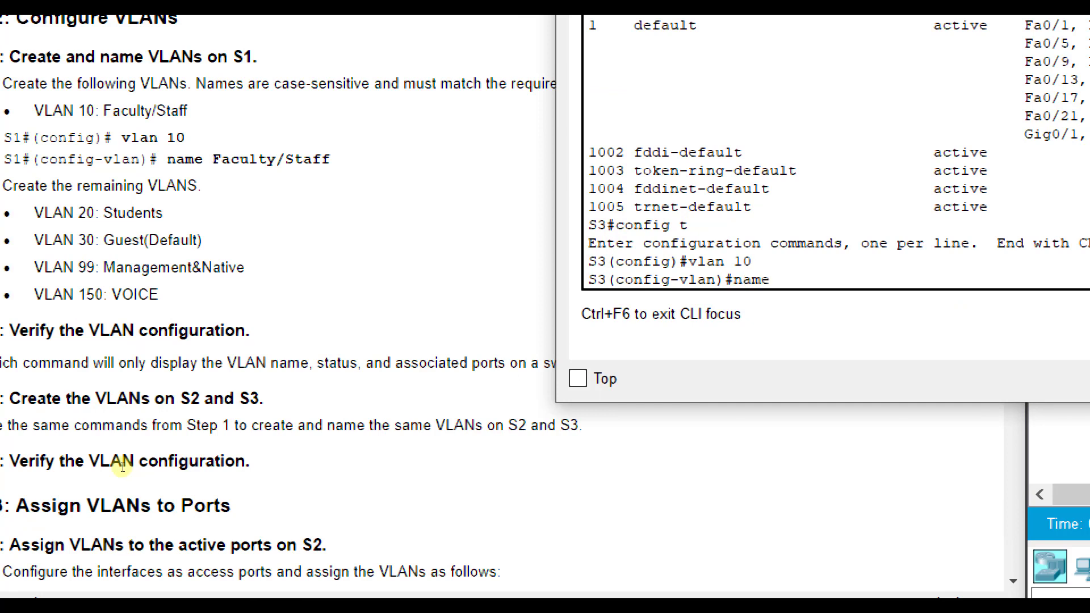
pyautogui.write(' Faculty/Staff')
pyautogui.press('Return')
pyautogui.write('na')
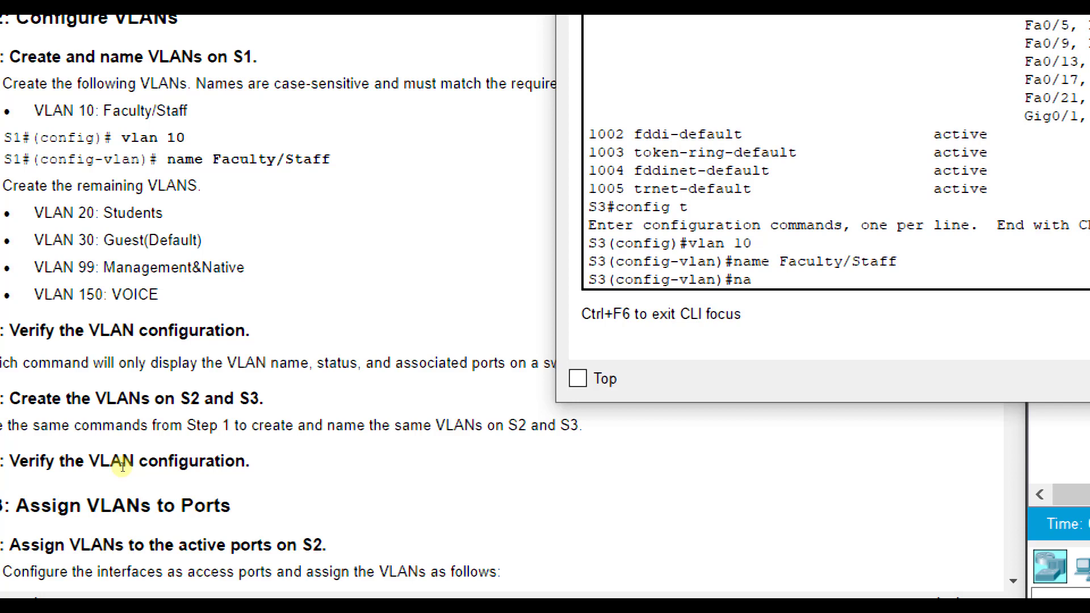
pyautogui.press('BackSpace')
pyautogui.press('BackSpace')
pyautogui.write('vlan 20')
pyautogui.press('Return')
pyautogui.write('n')
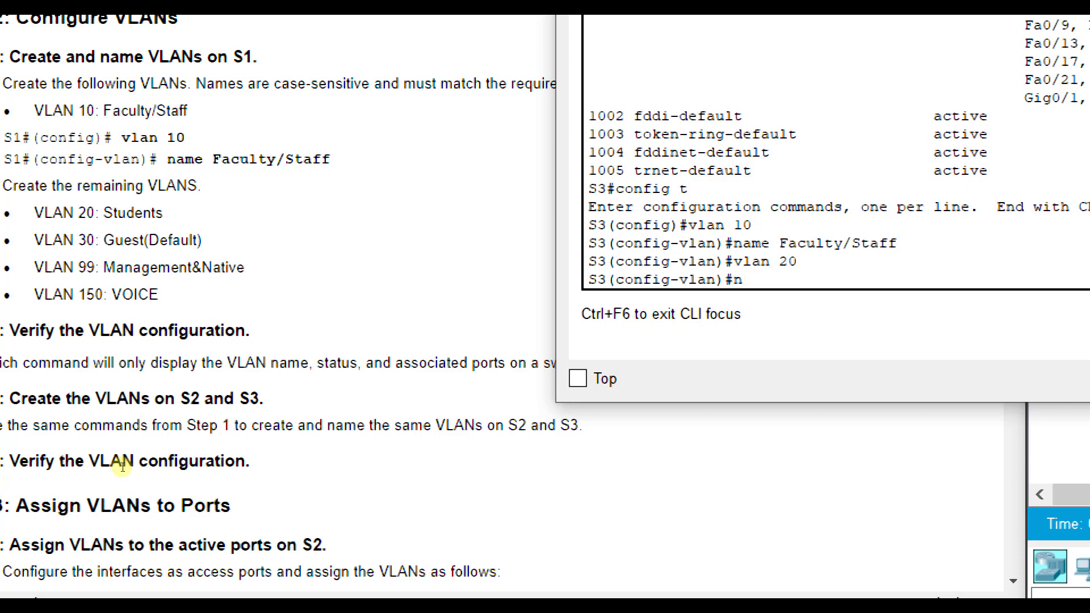
pyautogui.write('ame Students')
pyautogui.press('Return')
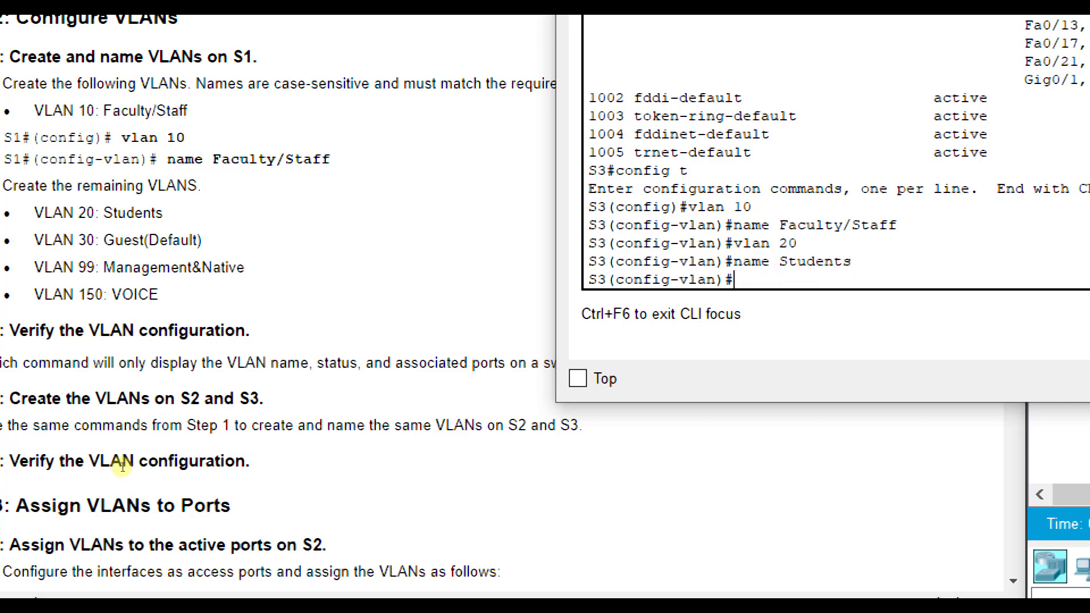
# Add VLAN 30 Guest(Default) and VLAN 99 Management&Native on S3.
pyautogui.write('vlan 30')
pyautogui.press('Return')
pyautogui.write('name ')
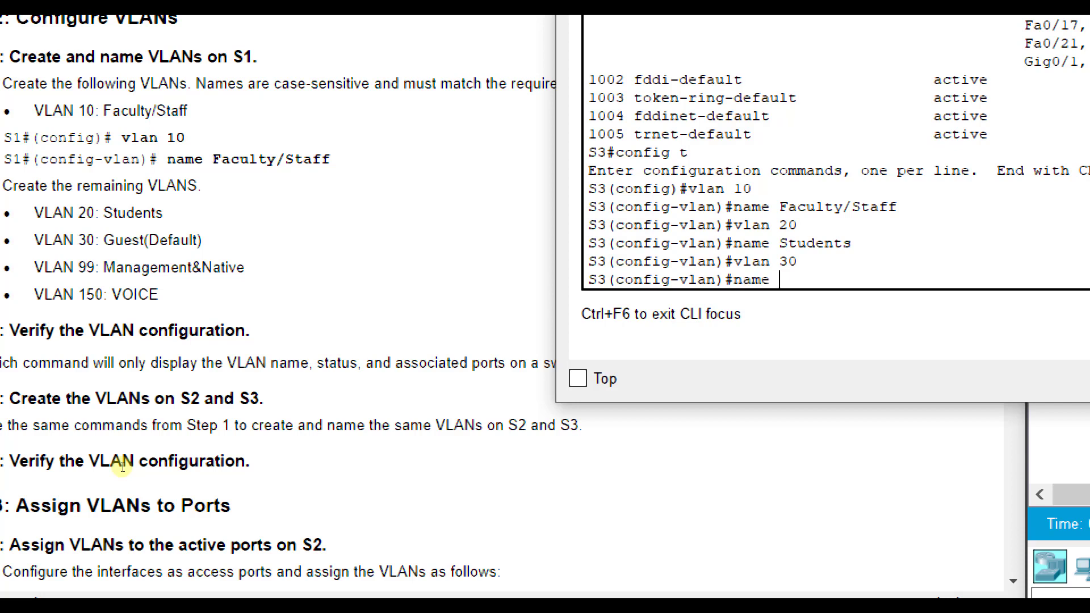
pyautogui.write('Guest(Default)')
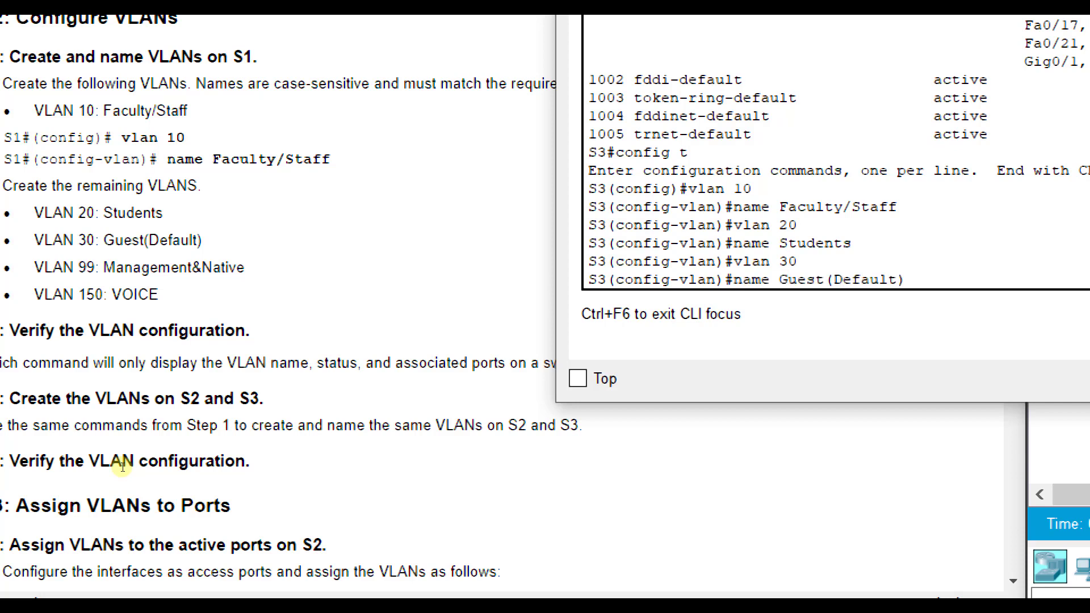
pyautogui.press('Return')
pyautogui.write('vlan)#vlan')
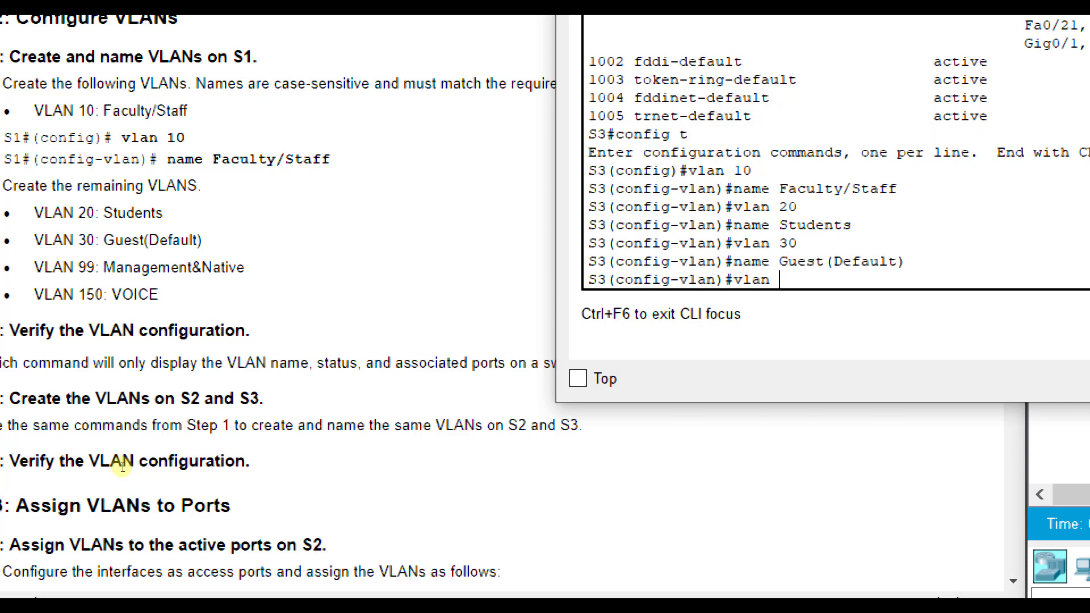
pyautogui.write(' 99')
pyautogui.press('Return')
pyautogui.write('name')
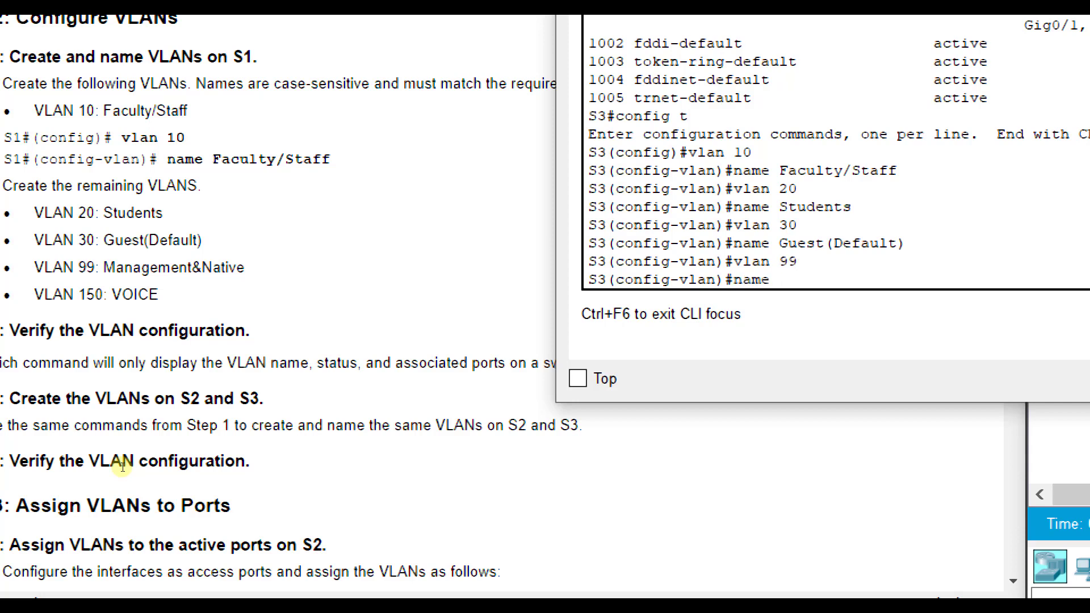
pyautogui.write(' Management')
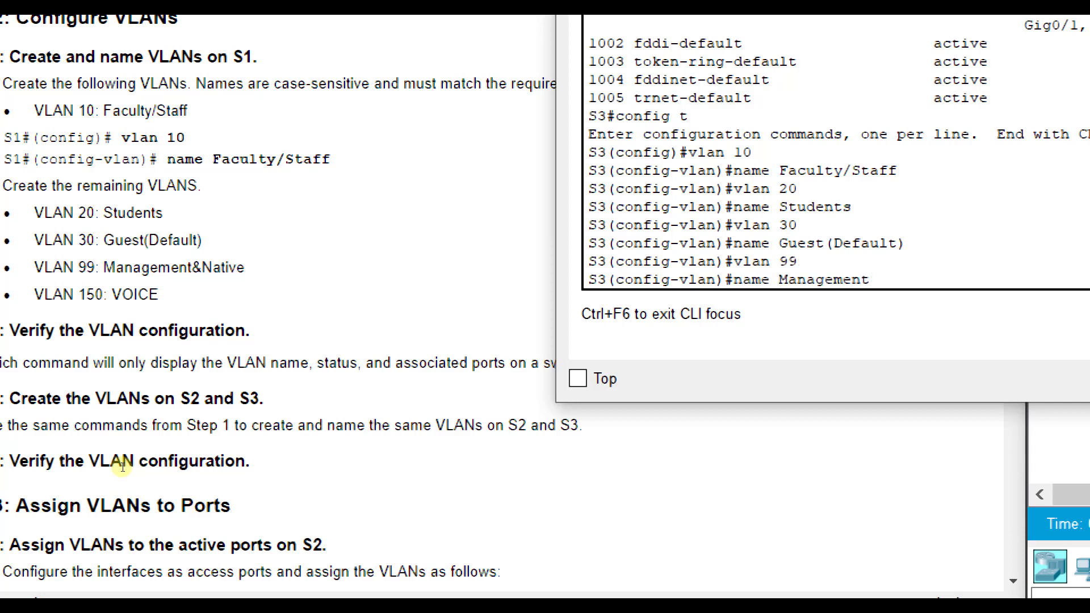
pyautogui.write('&Native')
pyautogui.press('Return')
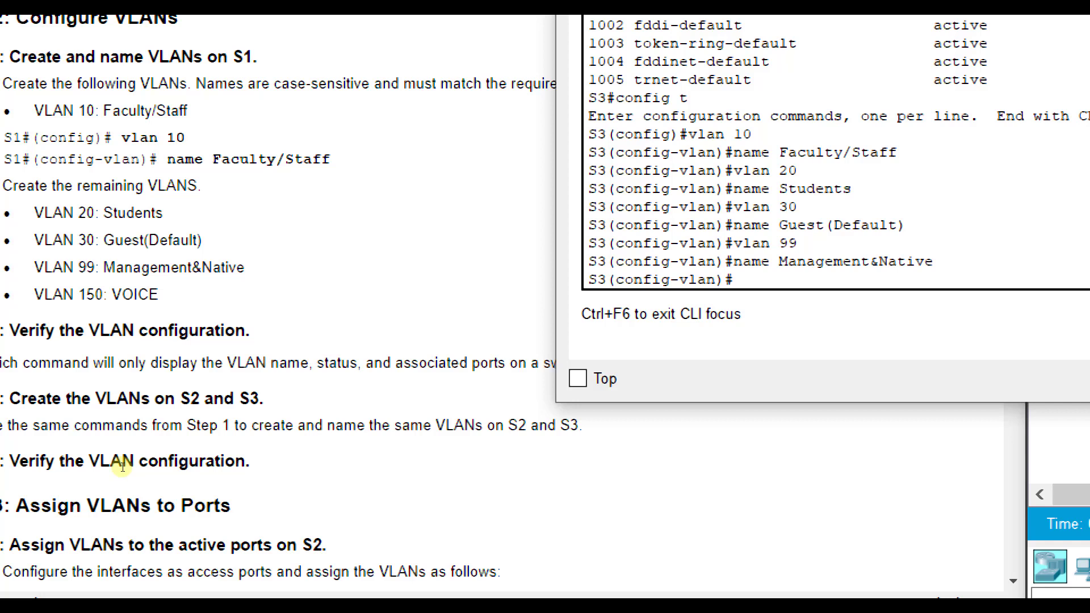
# Create VLAN 150 VOICE, exit, and confirm S3's VLANs with do show vlan brief.
pyautogui.write('vlan 150')
pyautogui.press('Return')
pyautogui.write('name VOICE')
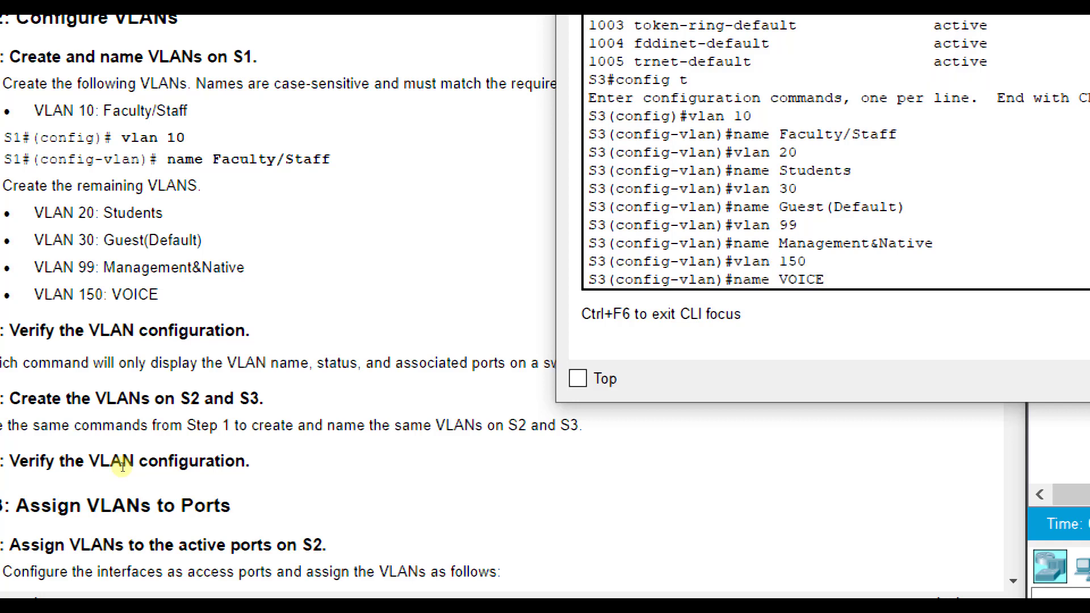
pyautogui.press('Return')
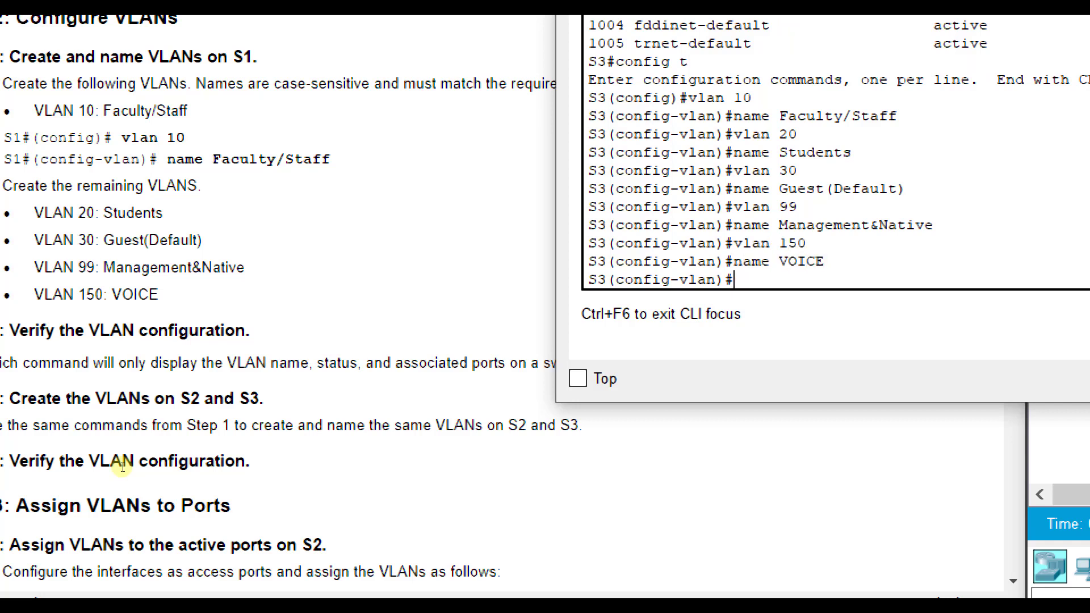
pyautogui.write('exit')
pyautogui.press('Return')
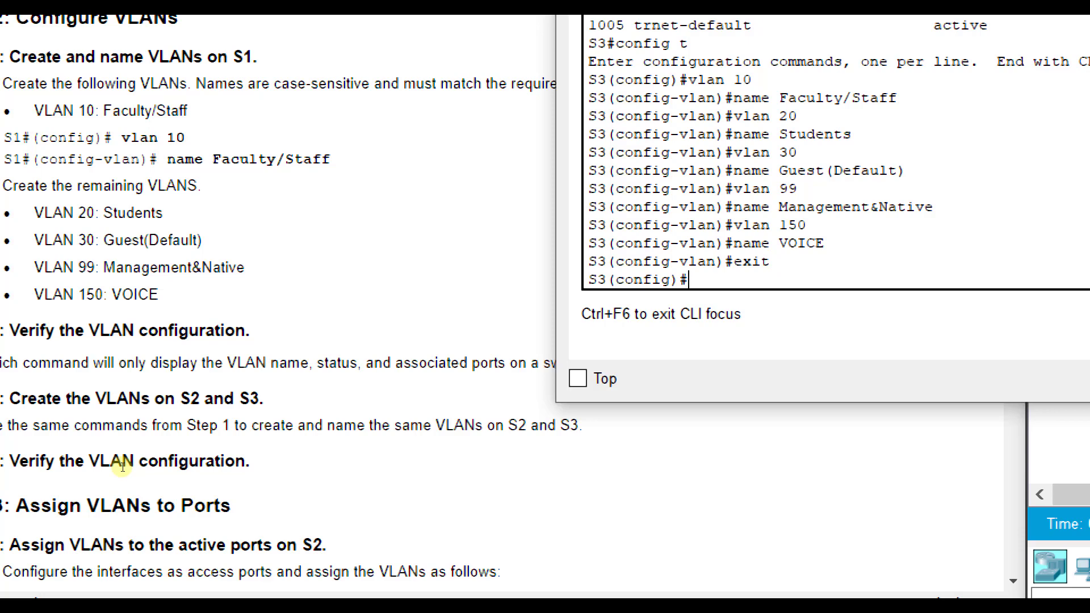
pyautogui.write('do show vlan brief')
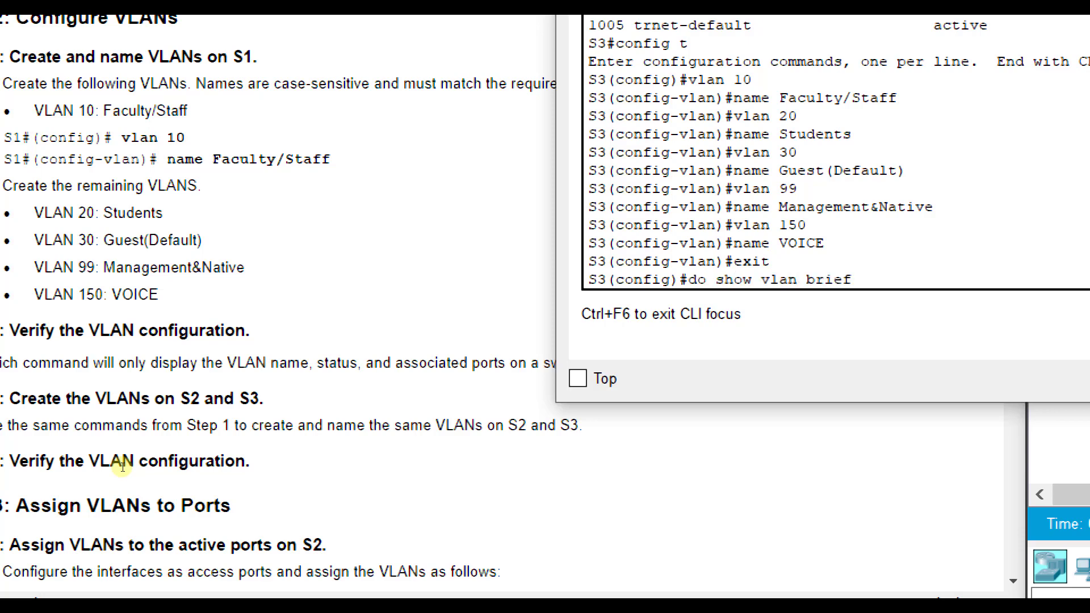
pyautogui.press('Return')
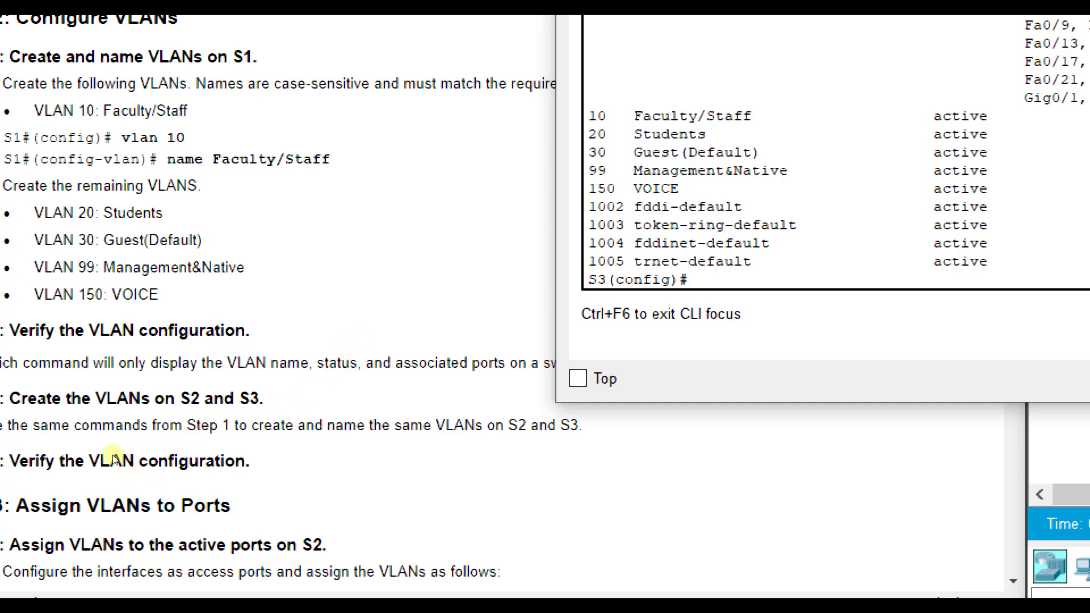
pyautogui.click(48, 469)
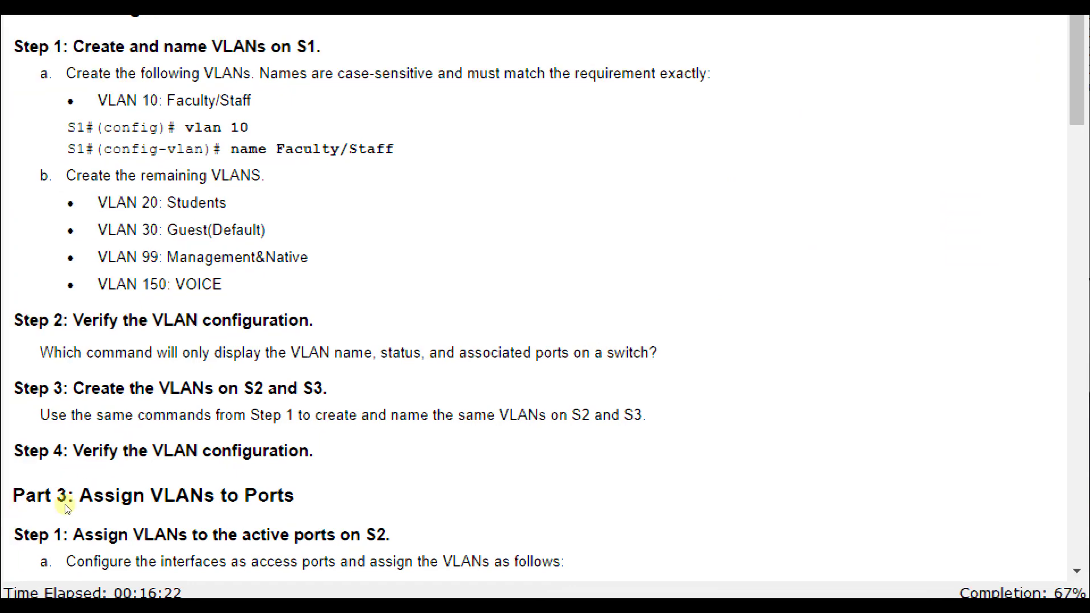
# Scroll the lab instructions to Part 3 Steps 1–2, then go back to S2's CLI.
pyautogui.scroll(-3, 67, 500)
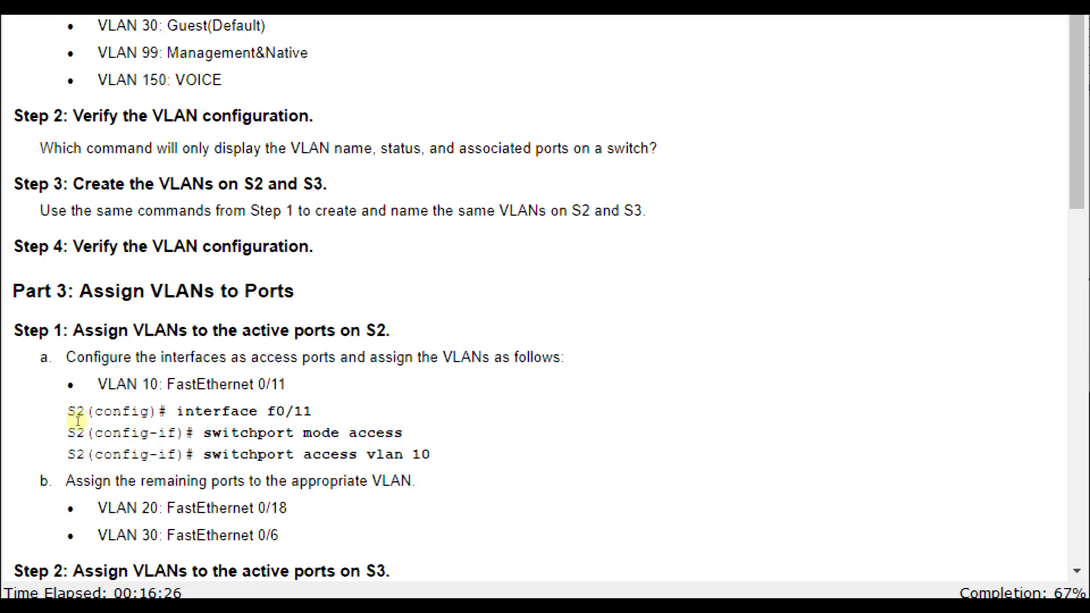
pyautogui.scroll(-2, 78, 423)
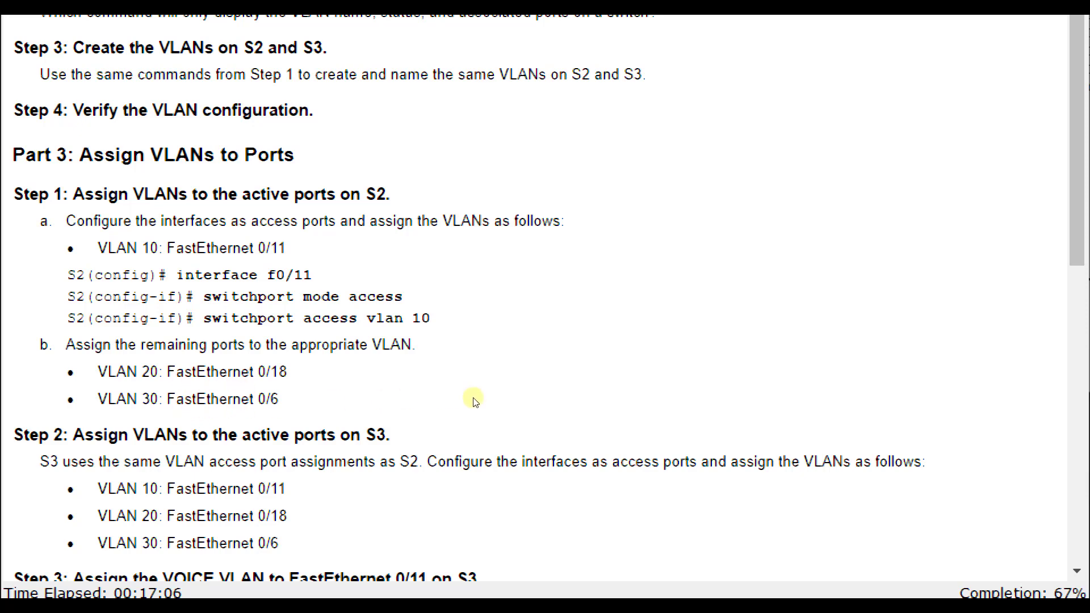
pyautogui.click(1086, 255)
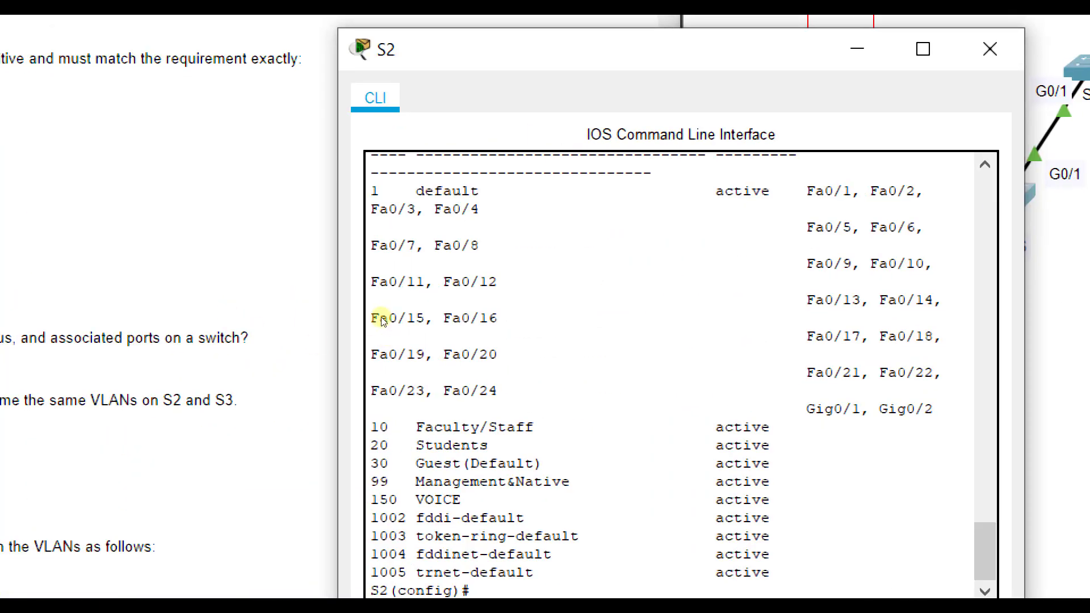
# On S2, set Fa0/11 to switchport mode access with access VLAN 10, then exit.
pyautogui.moveTo(375, 312); pyautogui.dragTo(262, 311)
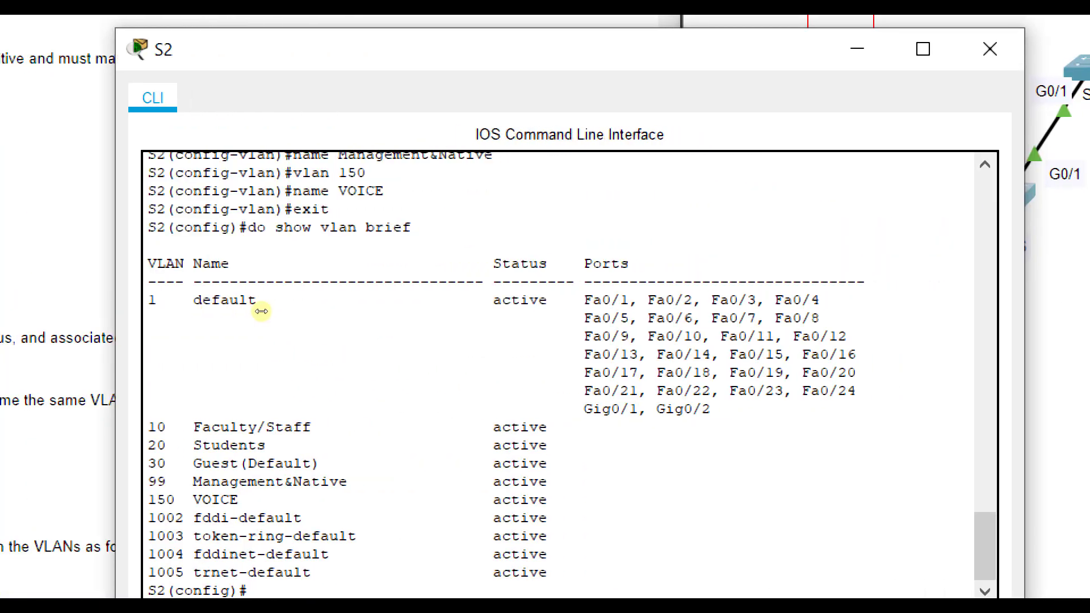
pyautogui.click(1061, 300)
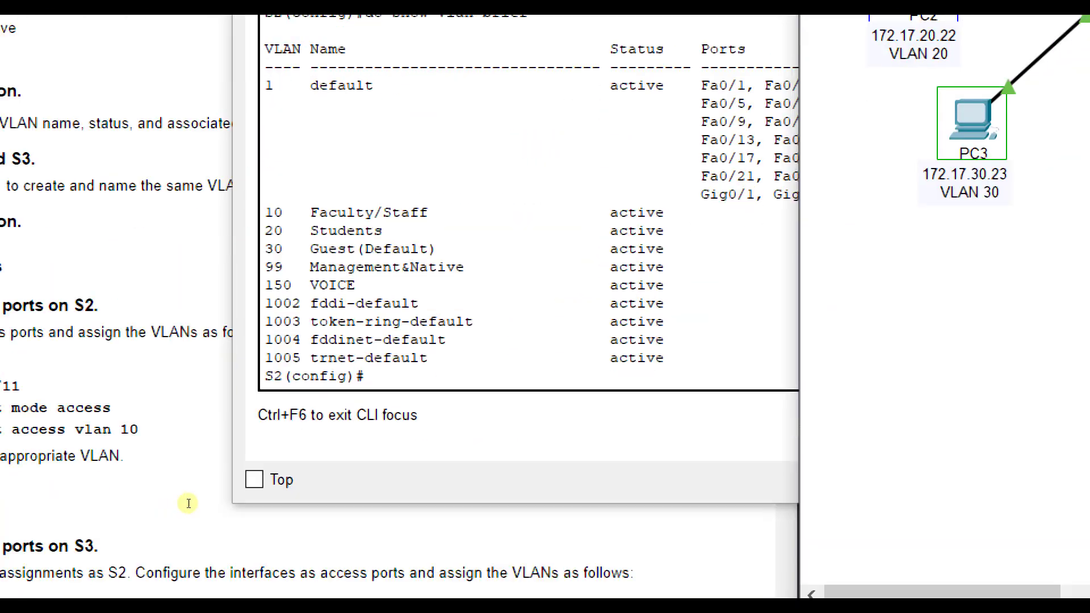
pyautogui.write('int')
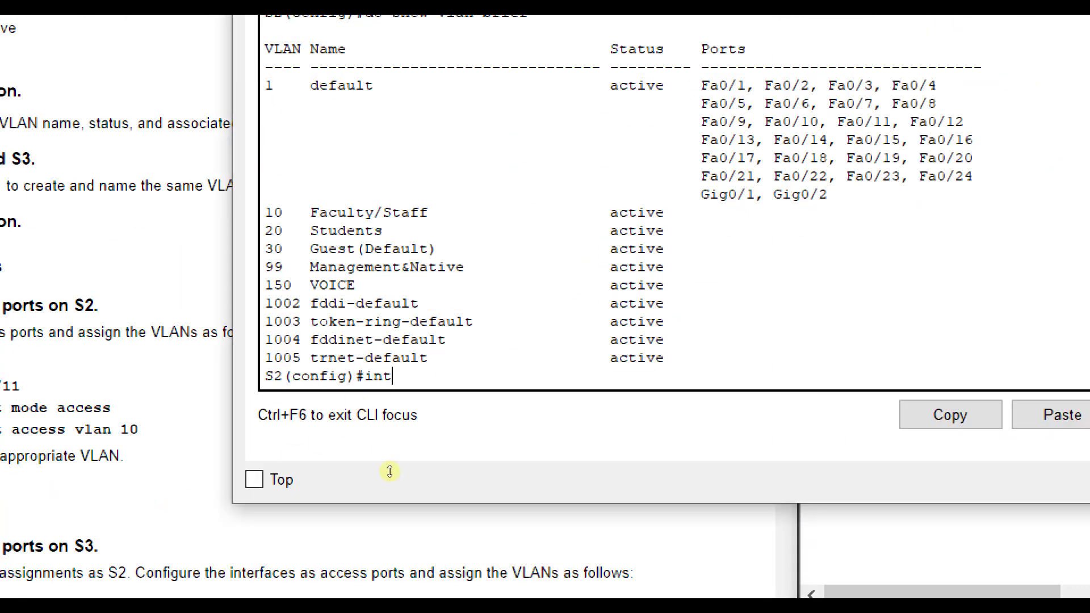
pyautogui.write(' fa0/11')
pyautogui.press('Return')
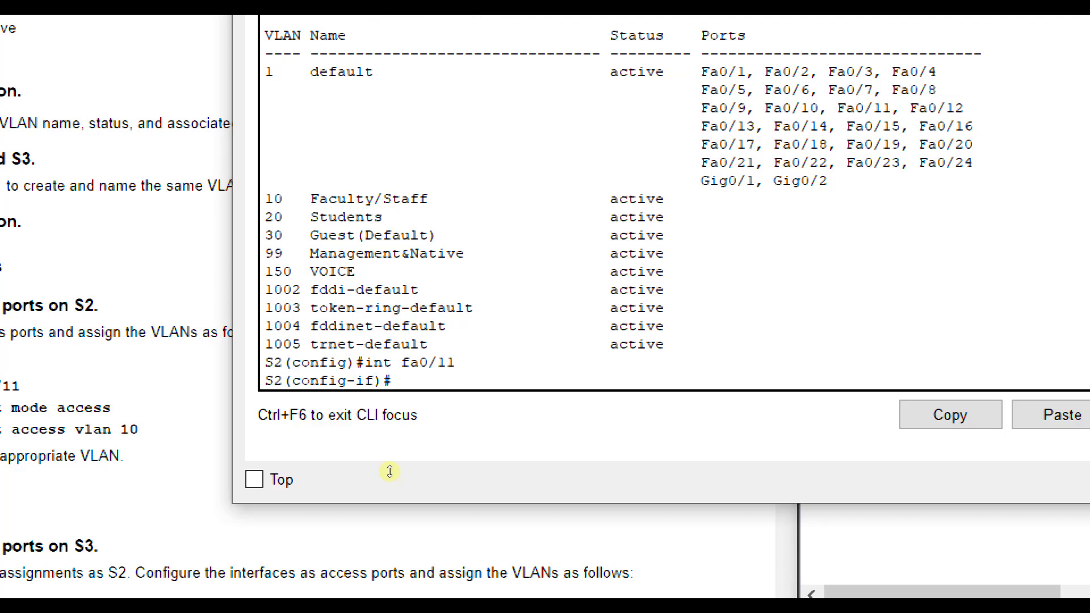
pyautogui.write('switchport mode a')
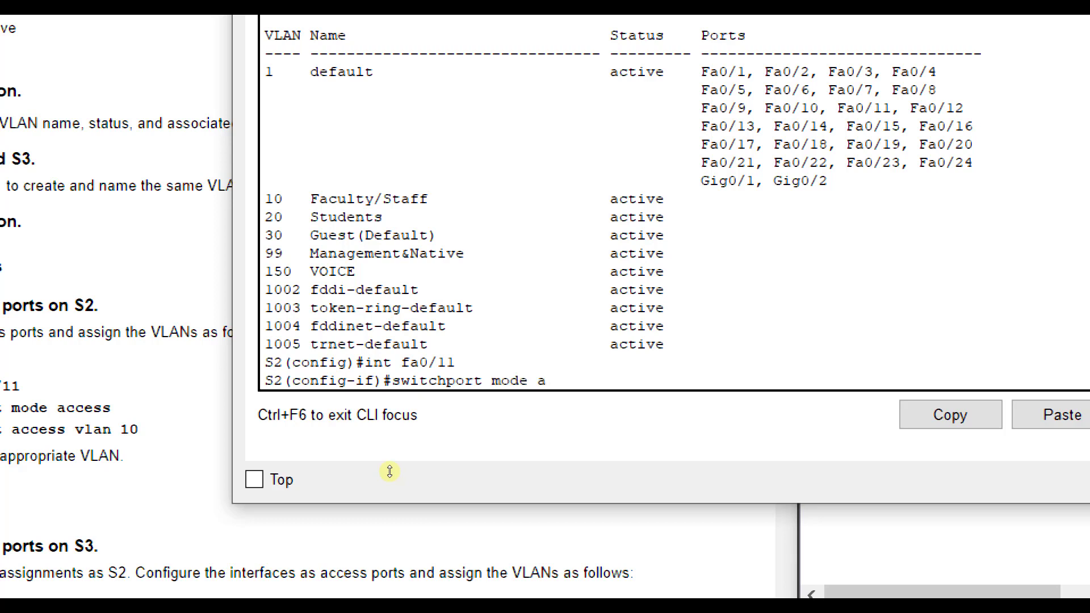
pyautogui.write('ccess')
pyautogui.press('Return')
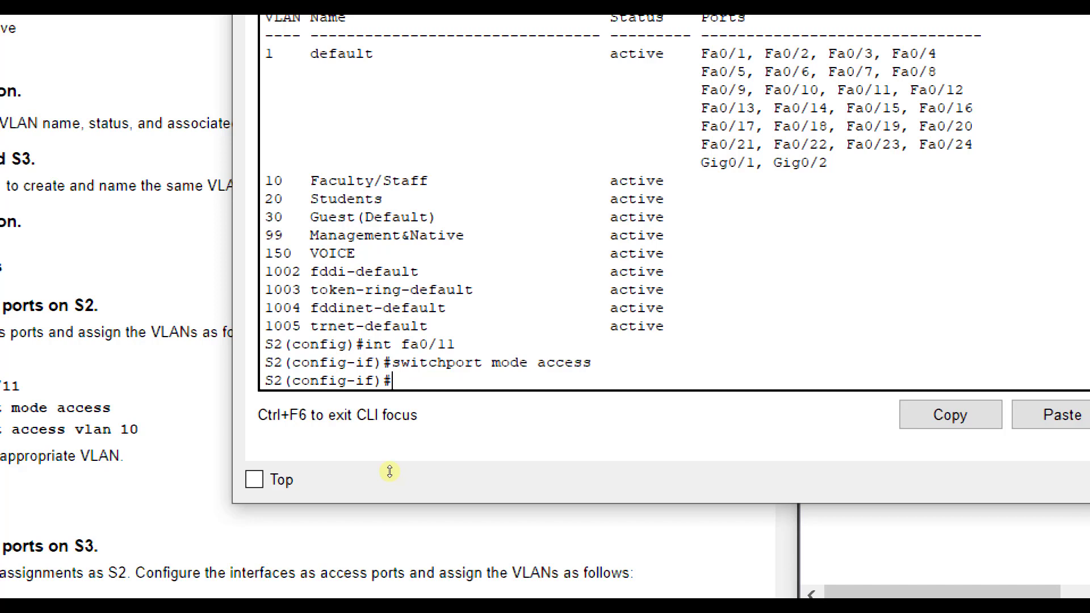
pyautogui.write('switchport access vlan ')
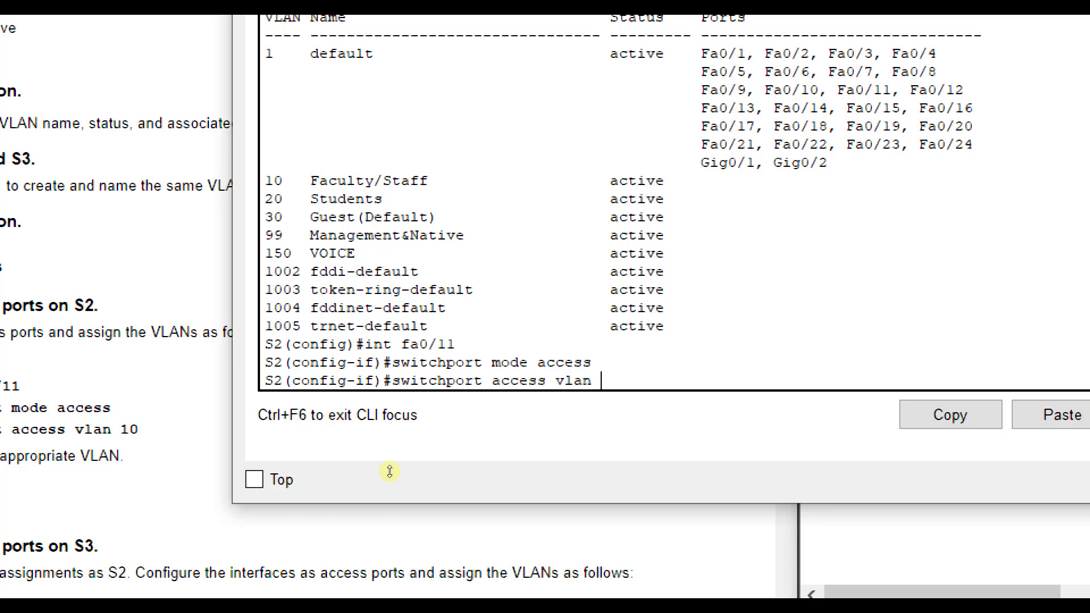
pyautogui.write('10')
pyautogui.press('Return')
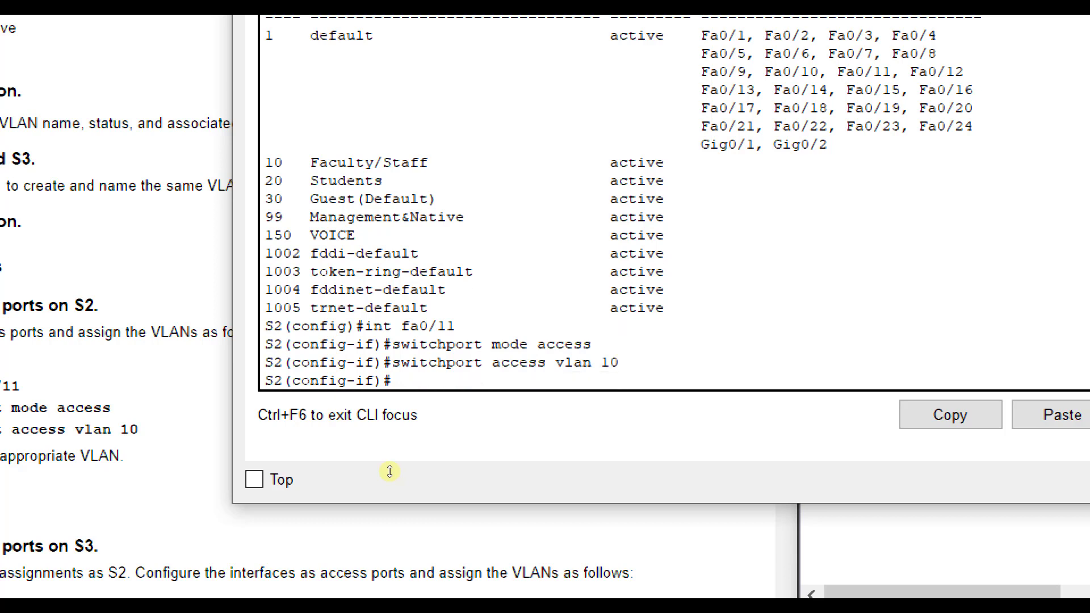
pyautogui.write('exit')
pyautogui.press('Return')
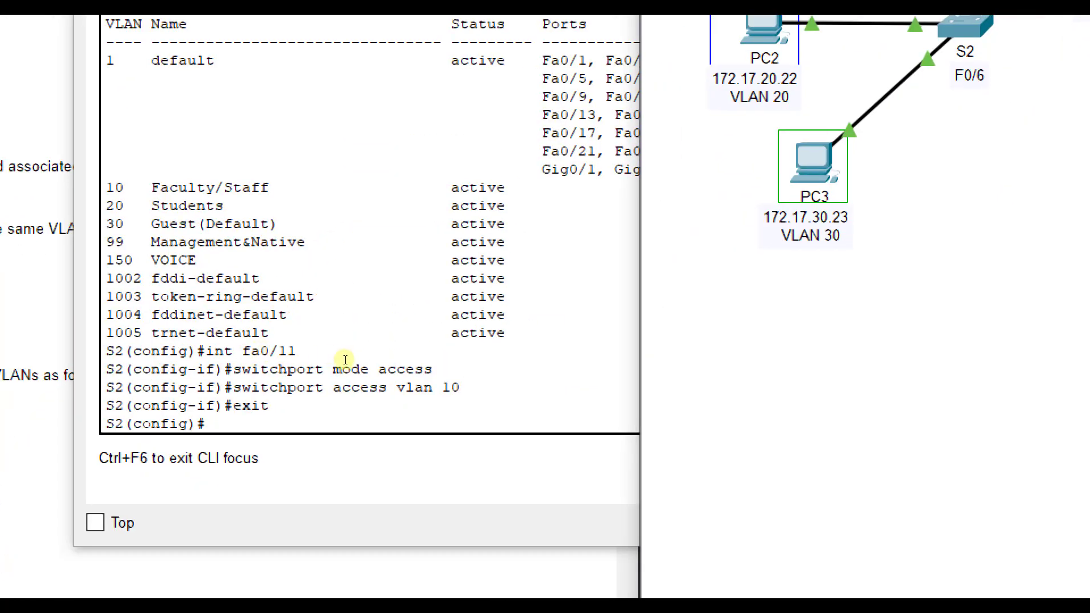
# Enter S2's interface Fa0/18 and make it an access port.
pyautogui.click(359, 419)
pyautogui.write('int ')
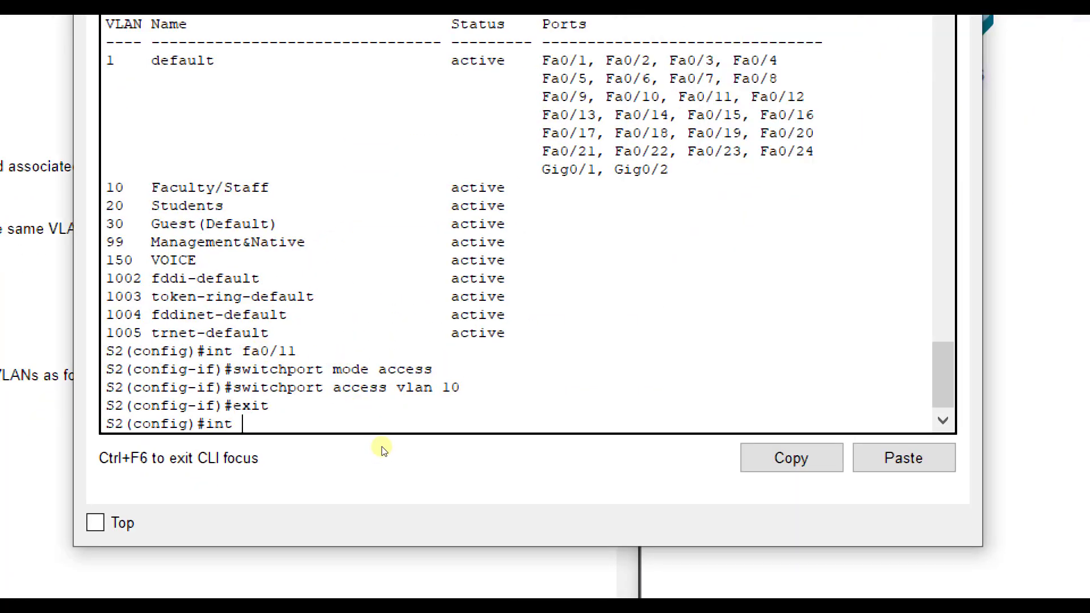
pyautogui.write('fa0/18')
pyautogui.press('Return')
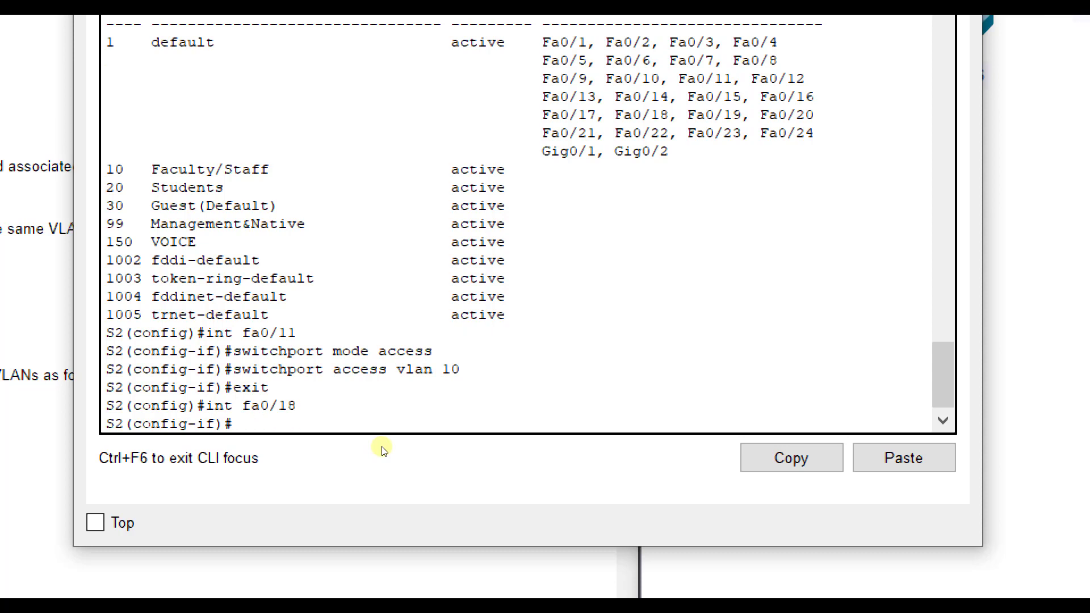
pyautogui.write('switchport mode')
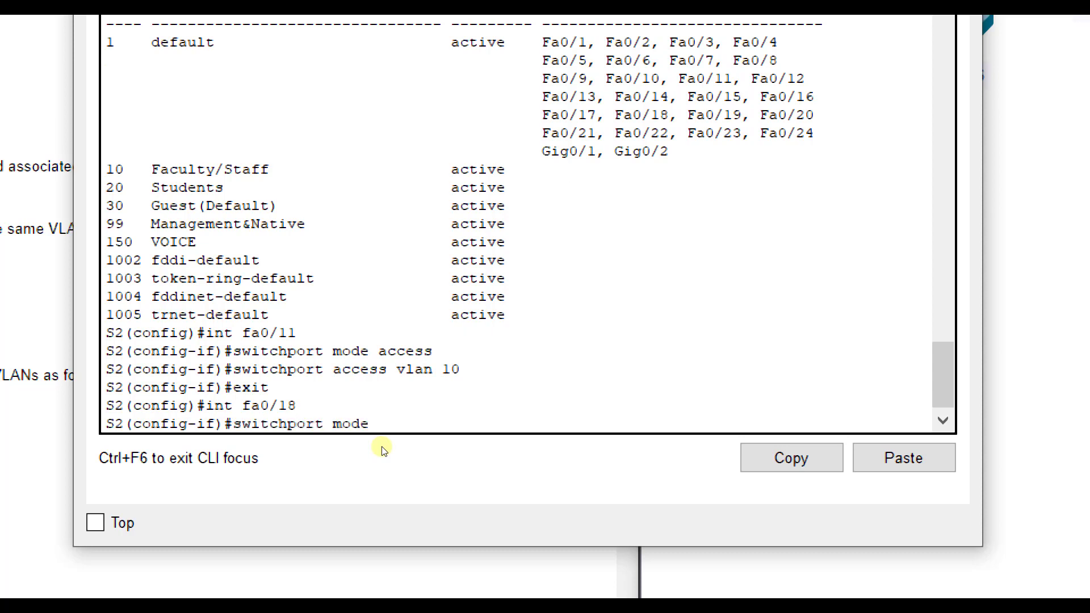
pyautogui.write('access')
pyautogui.press('Return')
# Assign Fa0/18 to access VLAN 20 and return to global configuration.
pyautogui.write('sw')
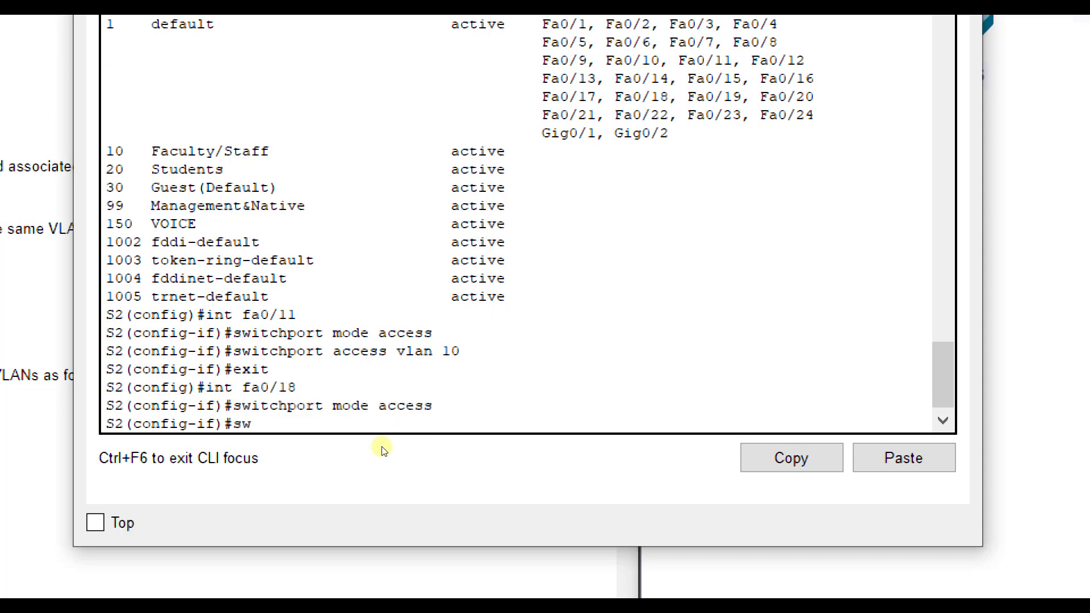
pyautogui.write('itchport')
pyautogui.write(' acce')
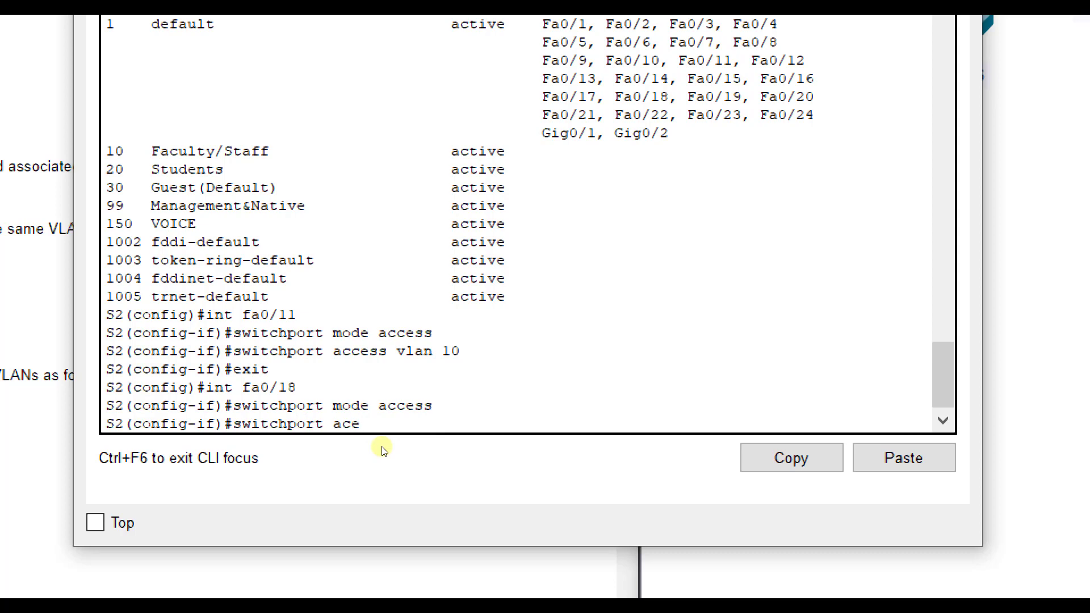
pyautogui.press('BackSpace')
pyautogui.write('cess vlan 20')
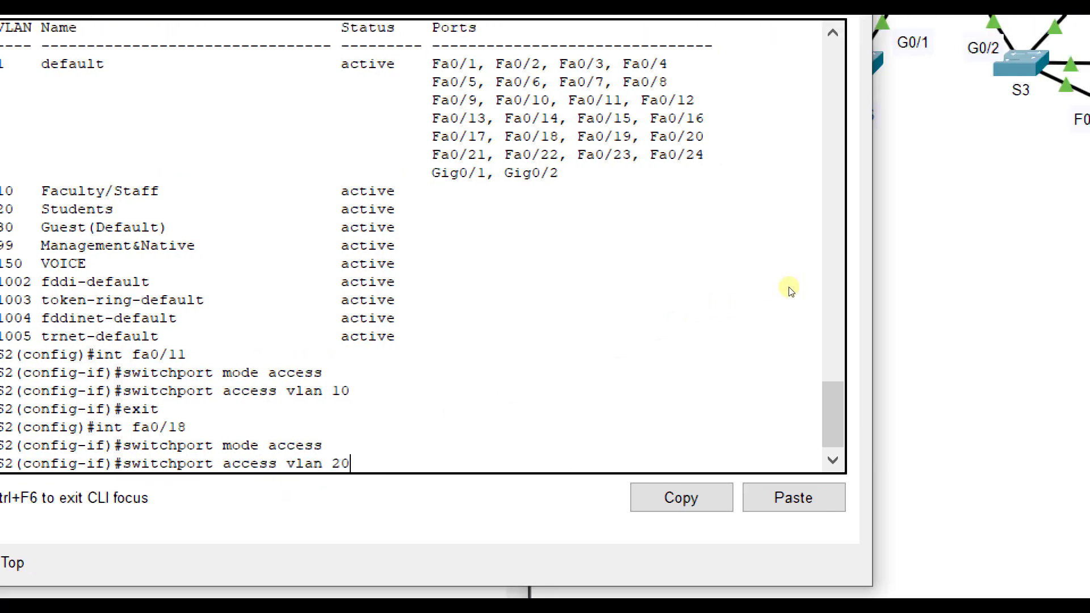
pyautogui.click(731, 175)
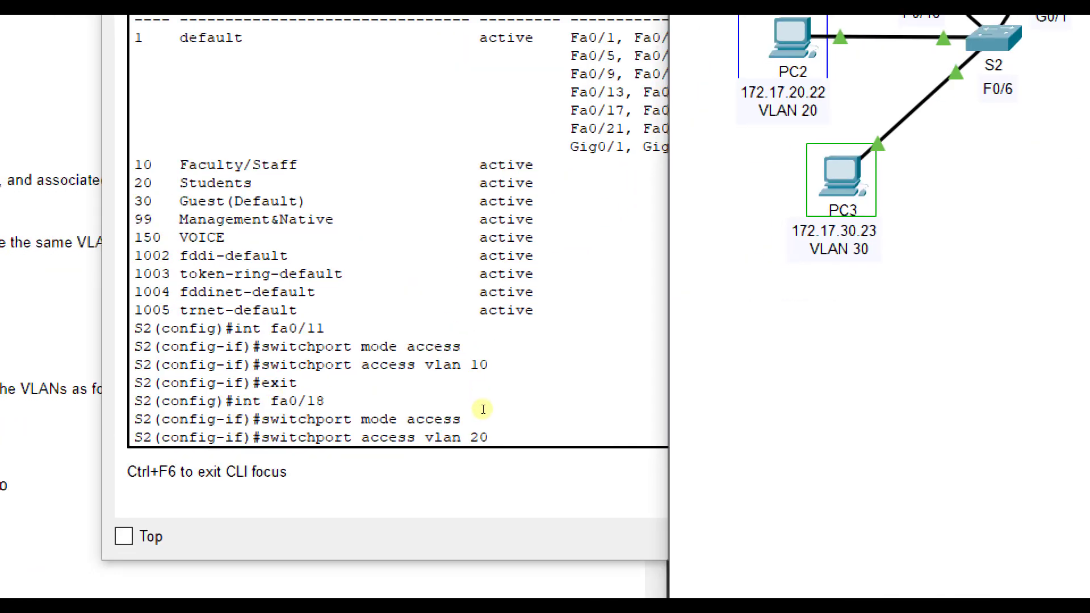
pyautogui.click(484, 407)
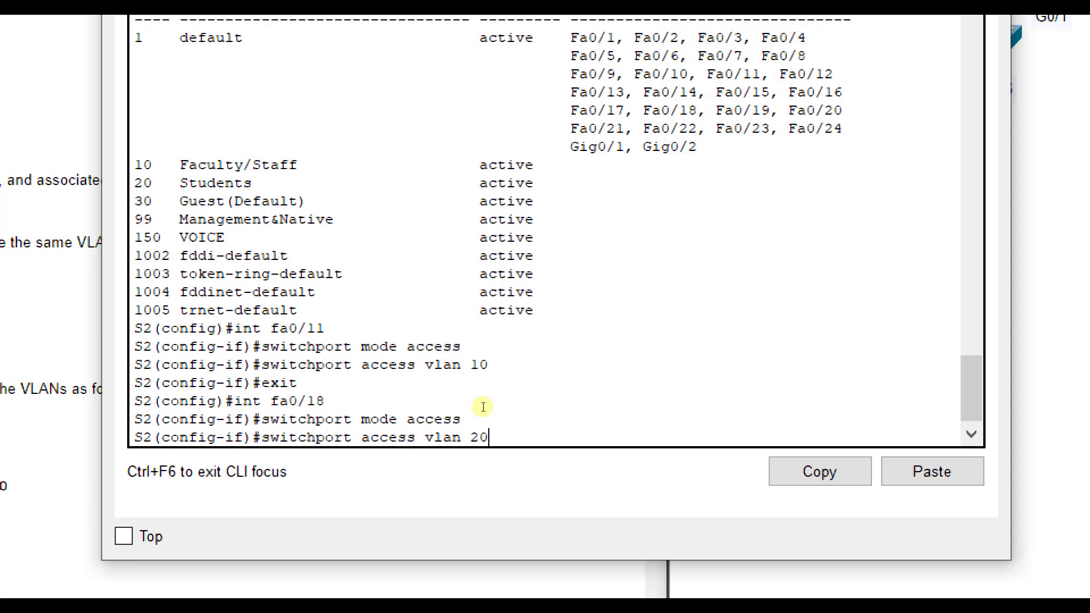
pyautogui.press('Return')
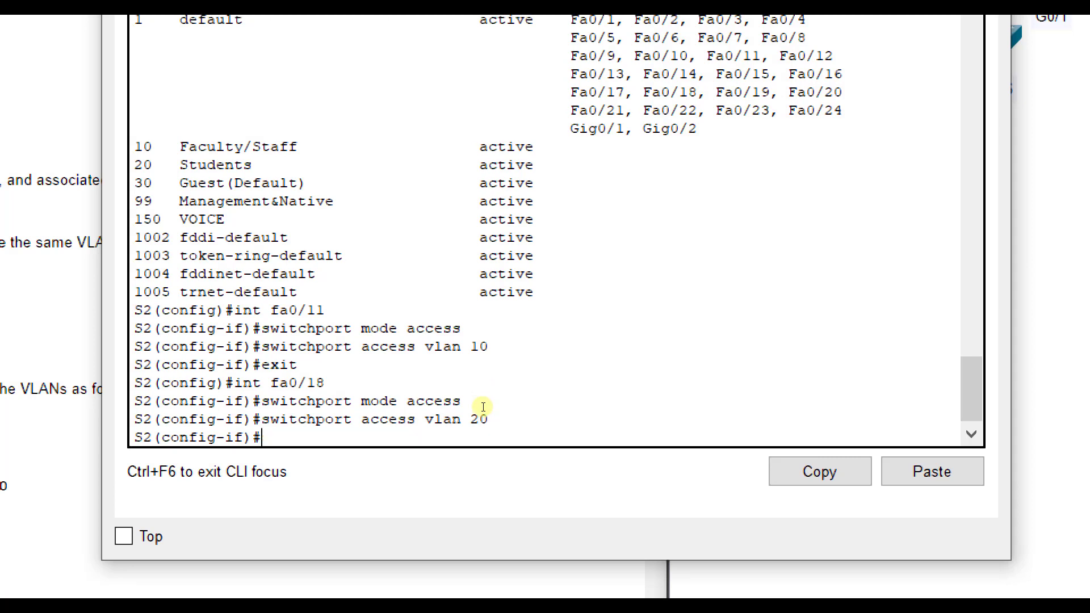
pyautogui.write('exit')
pyautogui.press('Return')
# On S2, configure int fa0/6 as an access port in VLAN 30, then exit.
pyautogui.write('int f')
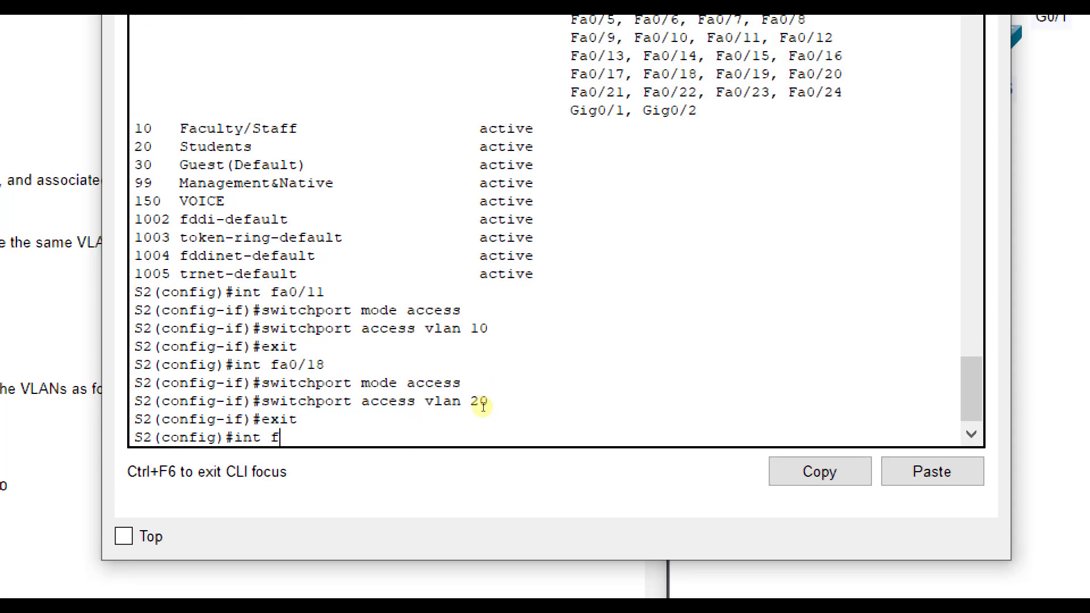
pyautogui.write('a0.')
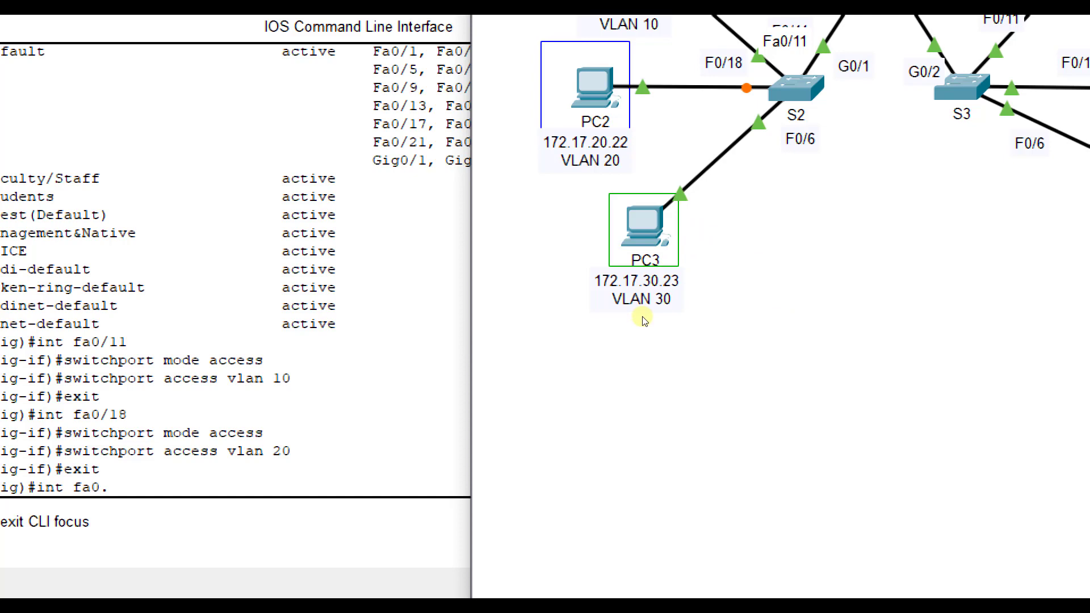
pyautogui.click(370, 409)
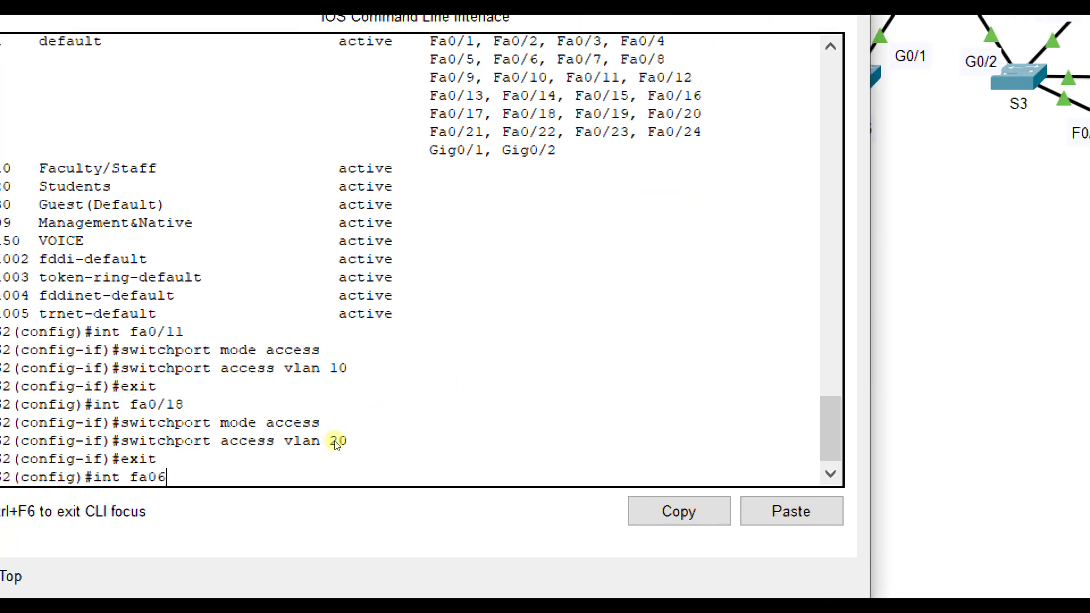
pyautogui.press('Return')
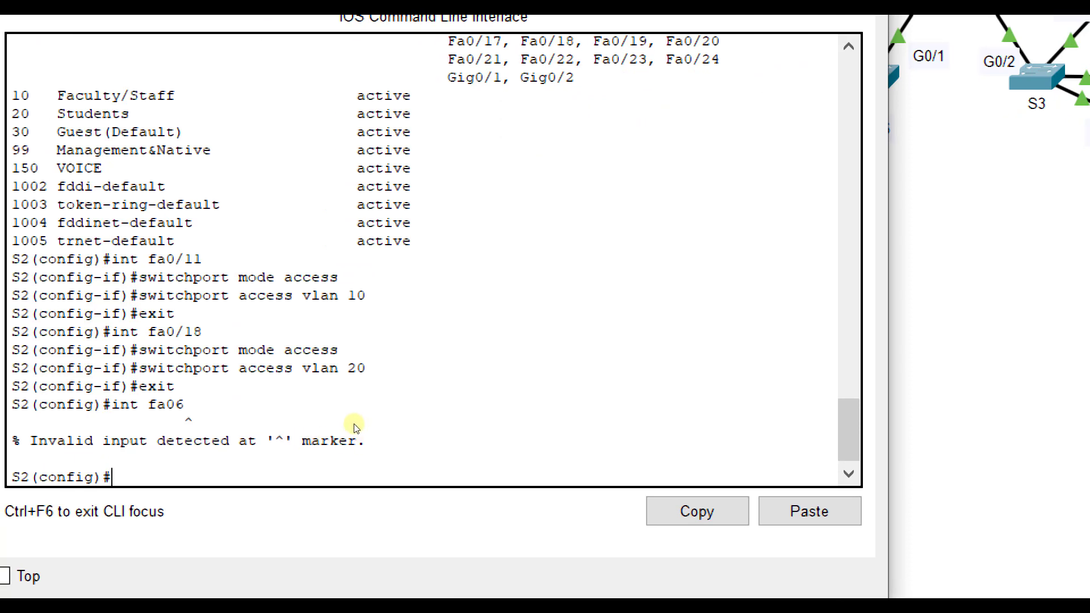
pyautogui.write('int fa0/6')
pyautogui.press('Return')
pyautogui.write('switchport mode access')
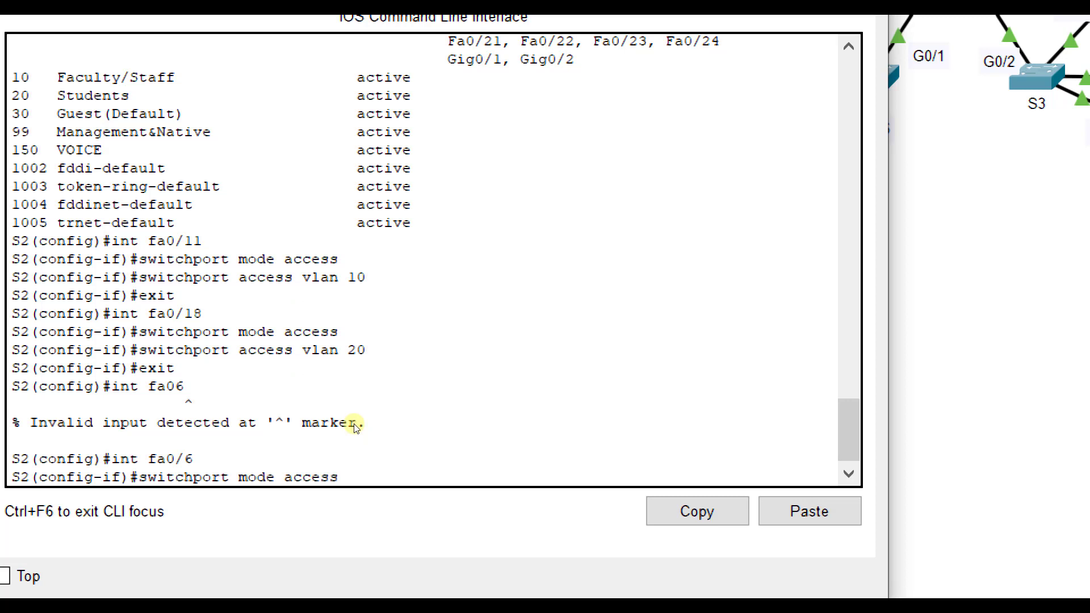
pyautogui.press('Return')
pyautogui.write('switchport')
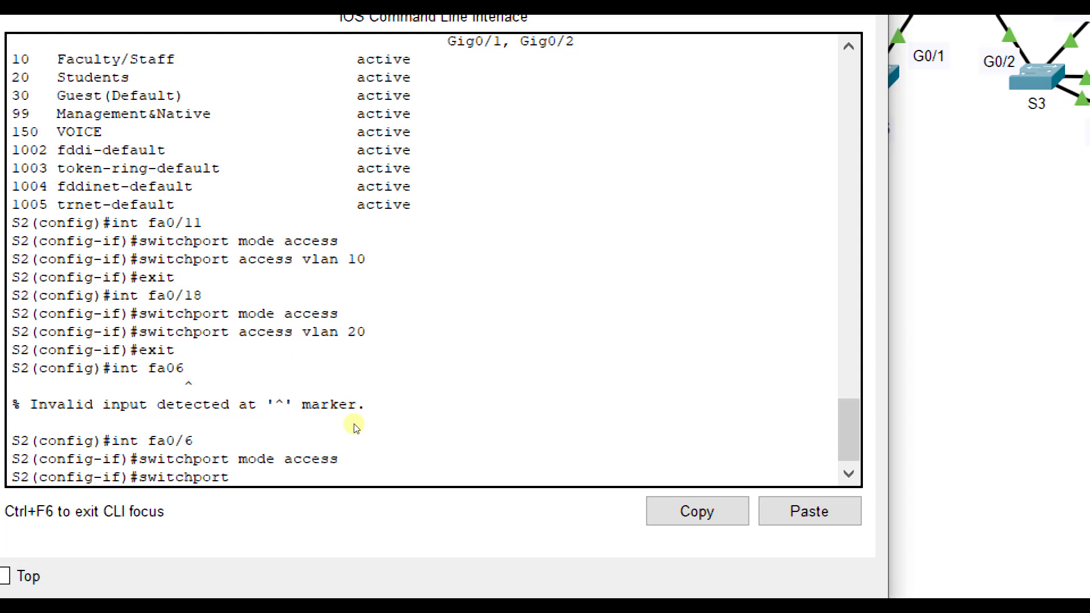
pyautogui.write(' access vlan 30')
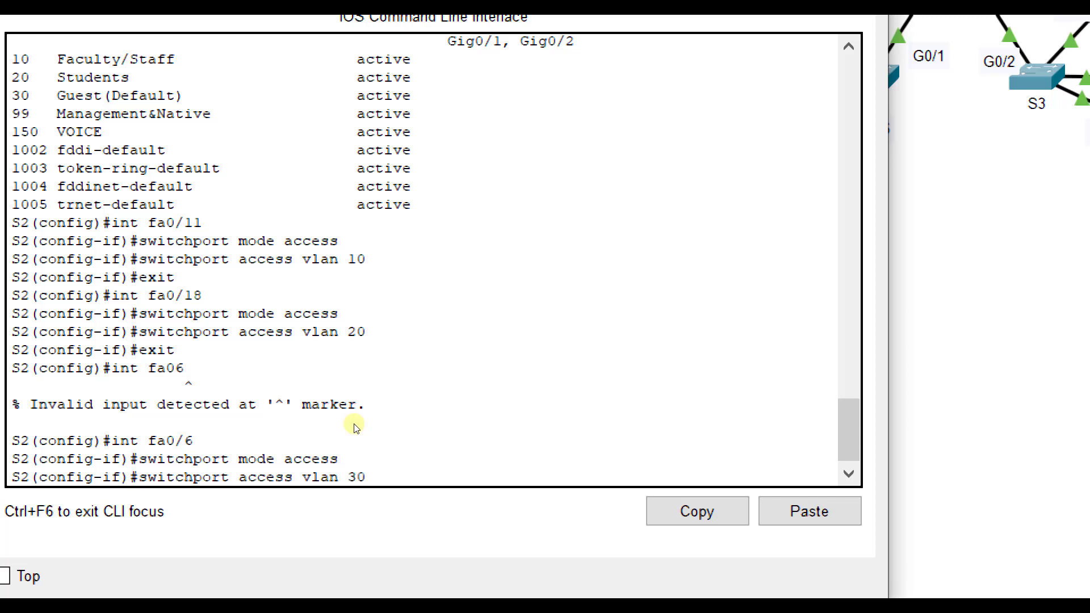
pyautogui.press('Return')
pyautogui.write('exit')
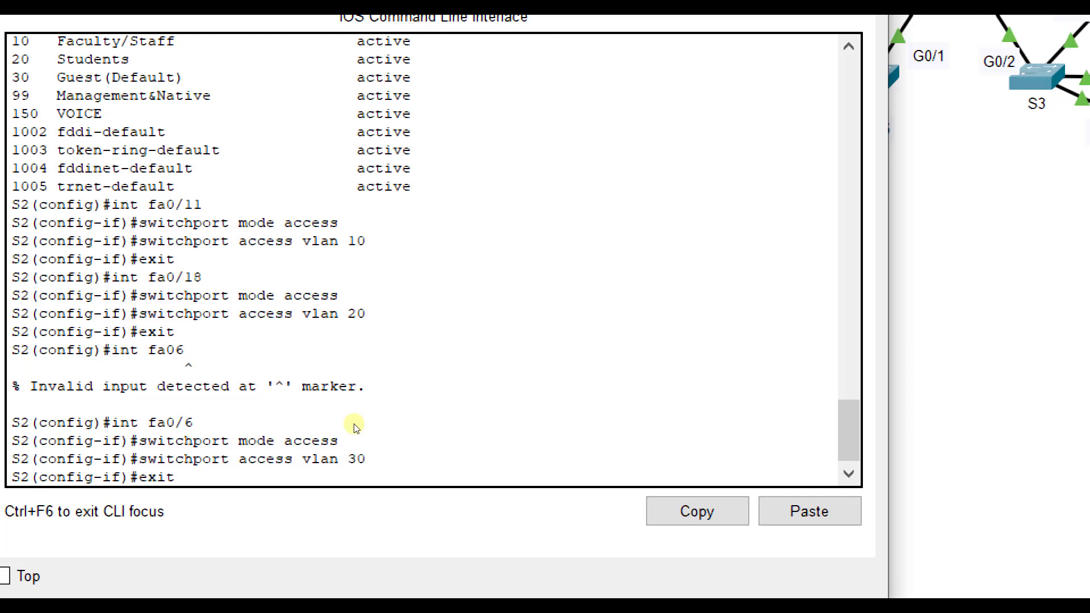
pyautogui.press('Return')
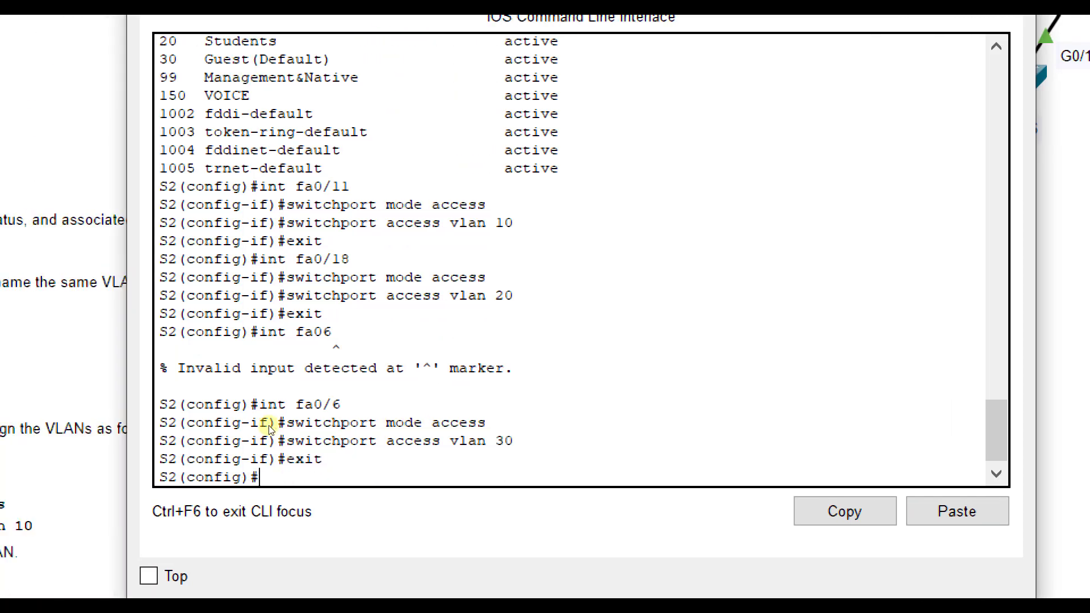
# Run 'do show vlan brief' on S2, fixing the missing 'show' keyword.
pyautogui.write('do vlan brief')
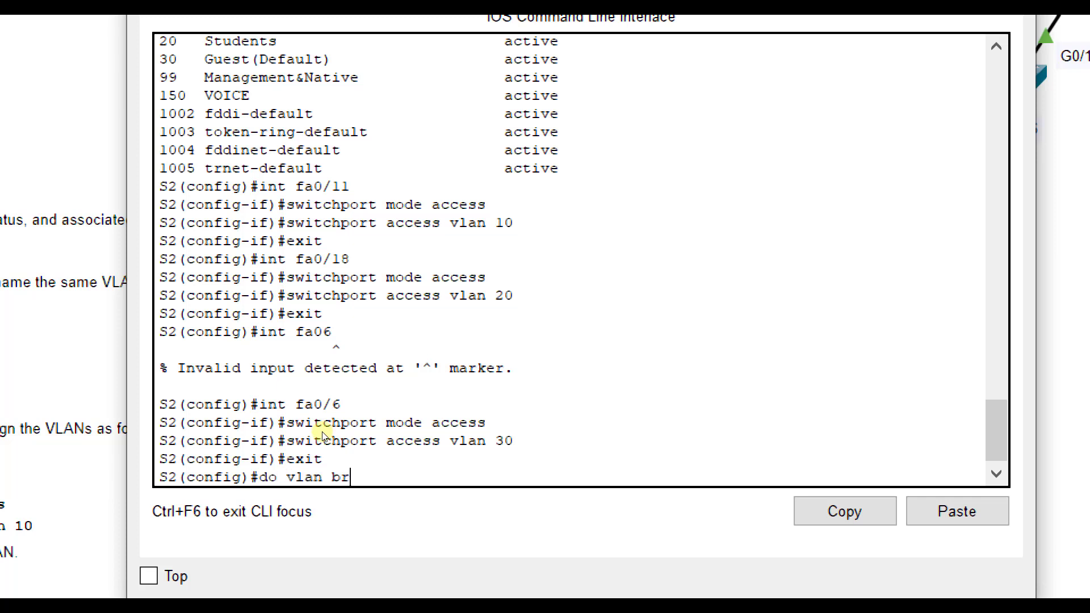
pyautogui.press('Return')
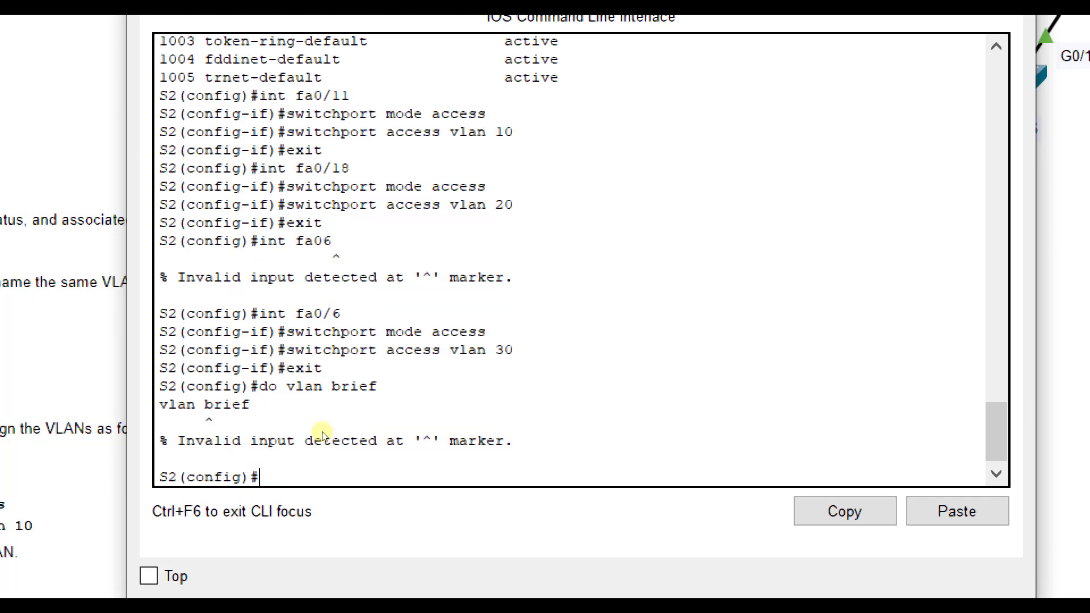
pyautogui.press('Up')
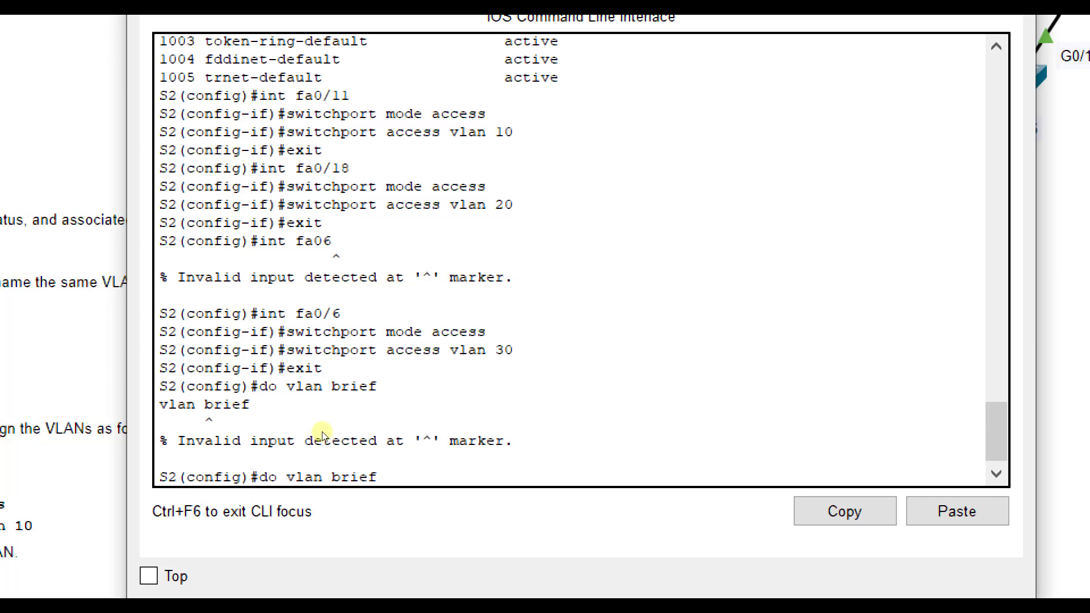
pyautogui.press('Left')
pyautogui.press('Left')
pyautogui.press('Left')
pyautogui.press('Left')
pyautogui.press('Left')
pyautogui.press('Left')
pyautogui.press('Left')
pyautogui.press('Left')
pyautogui.press('Left')
pyautogui.press('Left')
pyautogui.write('show')
pyautogui.press('Return')
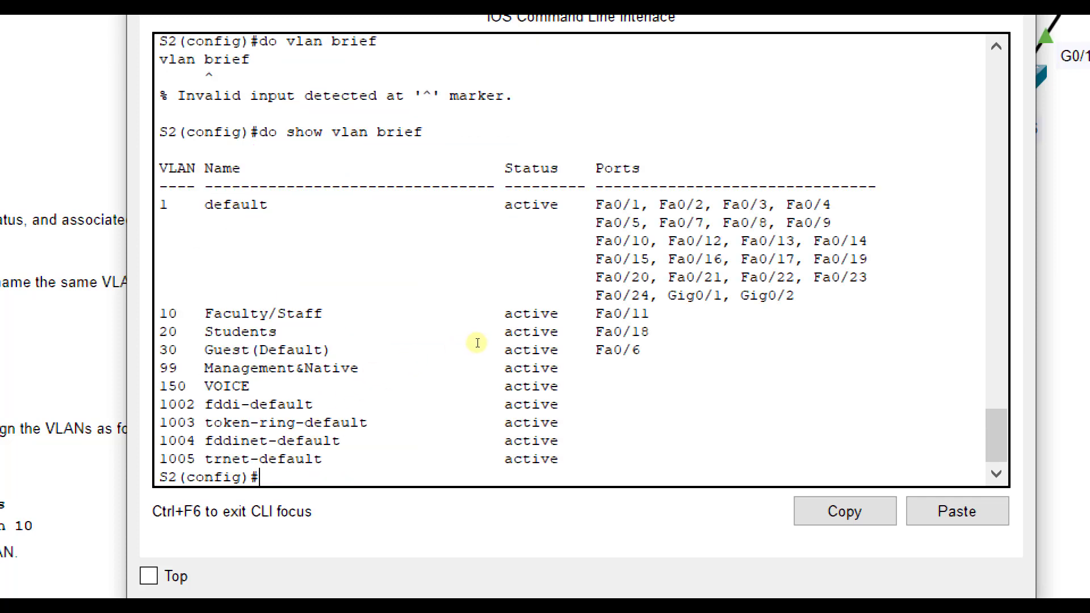
# Highlight the VLAN 10, 20 and 30 rows listing Fa0/11, Fa0/18 and Fa0/6.
pyautogui.moveTo(527, 325); pyautogui.dragTo(160, 316)
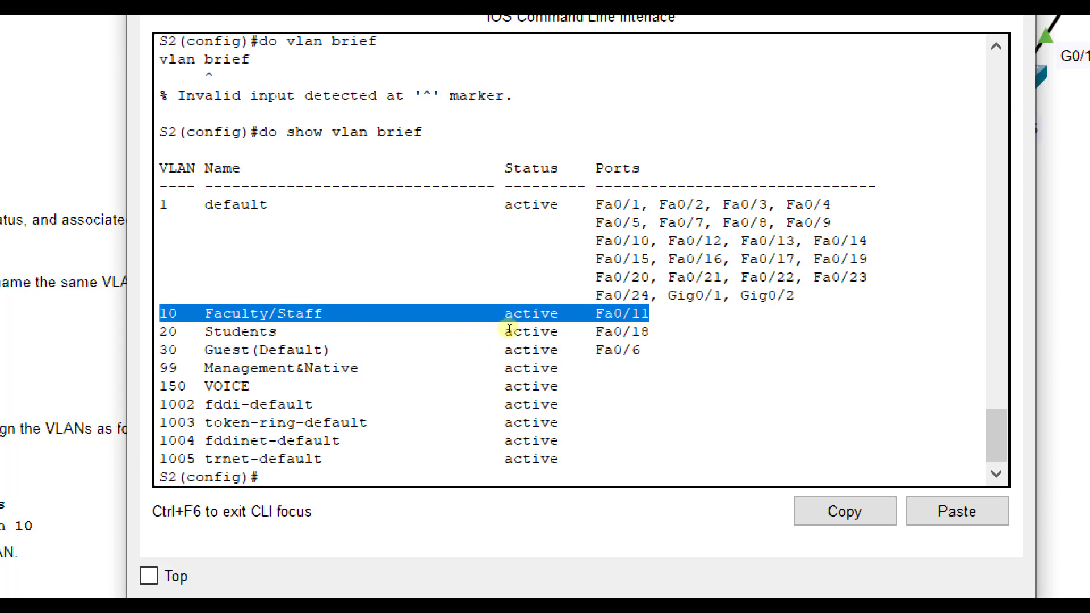
pyautogui.moveTo(528, 333); pyautogui.dragTo(275, 331)
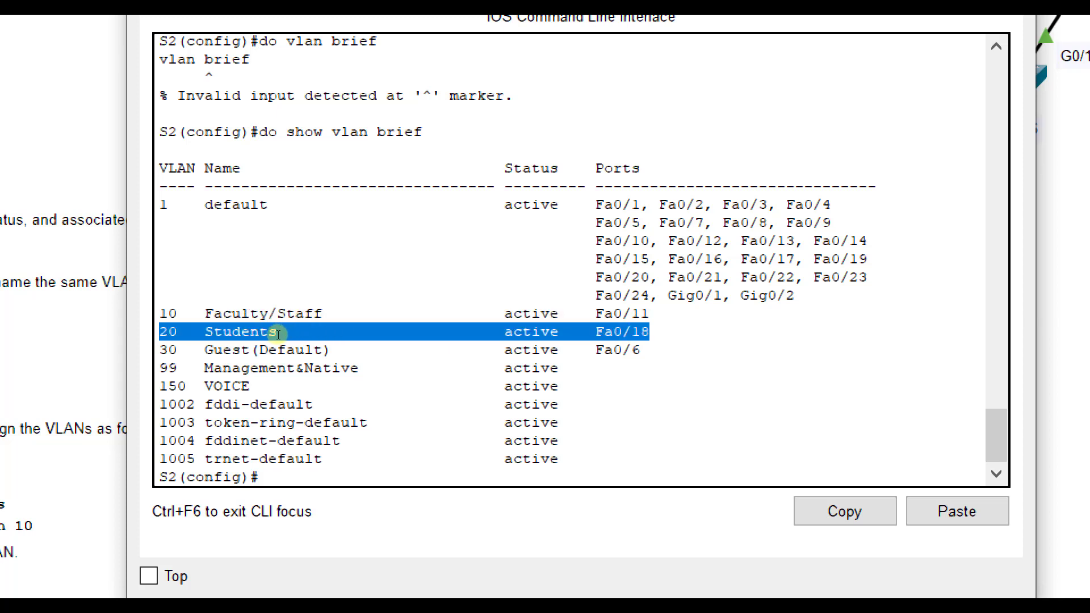
pyautogui.moveTo(545, 345); pyautogui.dragTo(275, 348)
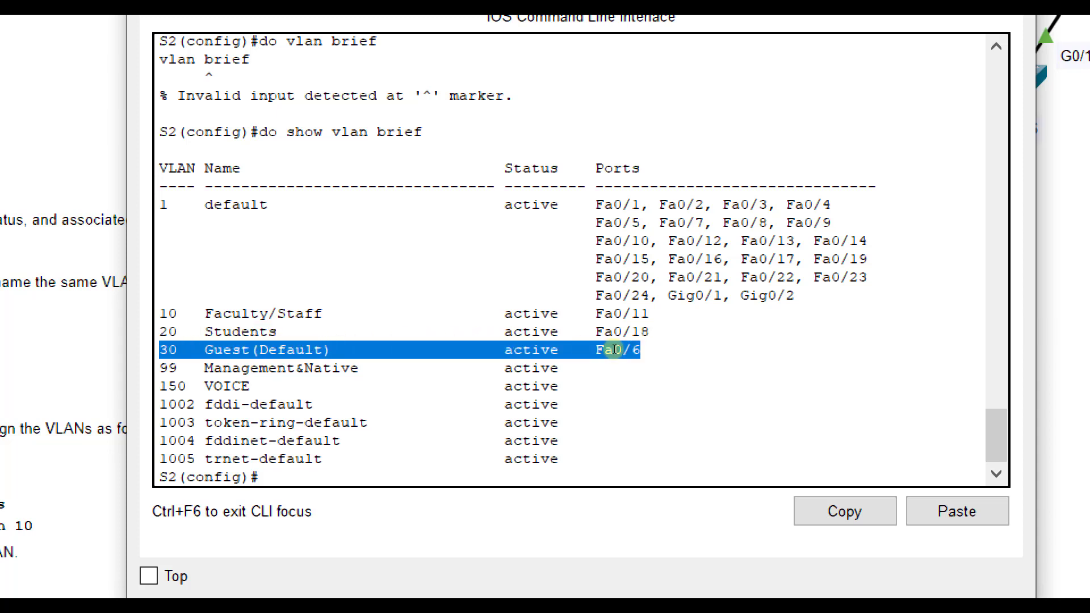
pyautogui.click(593, 334)
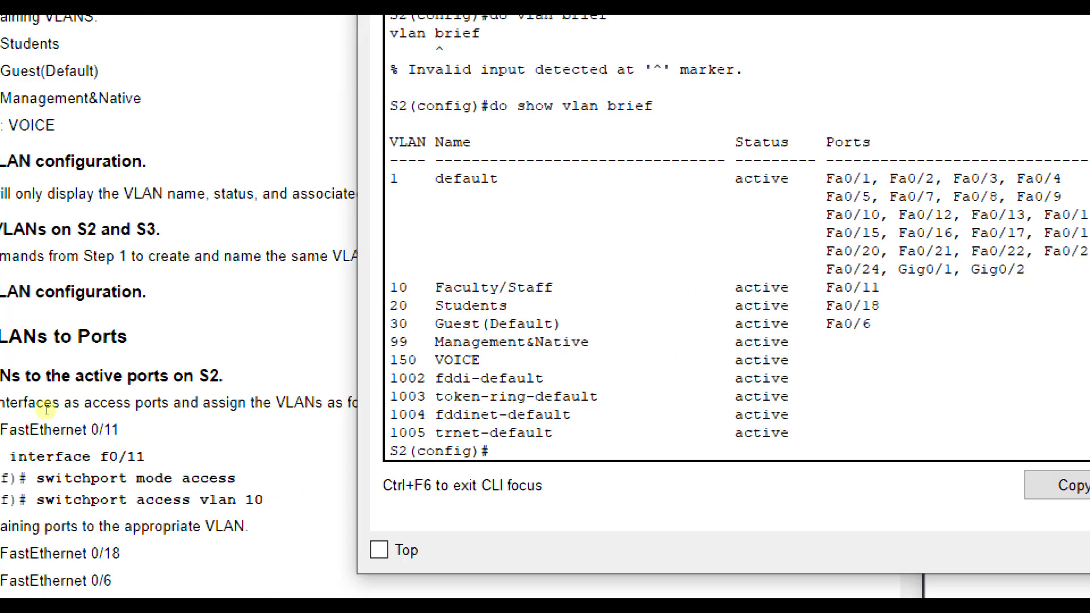
# Scroll down the lab instructions, then bring up S3's command line.
pyautogui.click(122, 410)
pyautogui.scroll(-5, 137, 375)
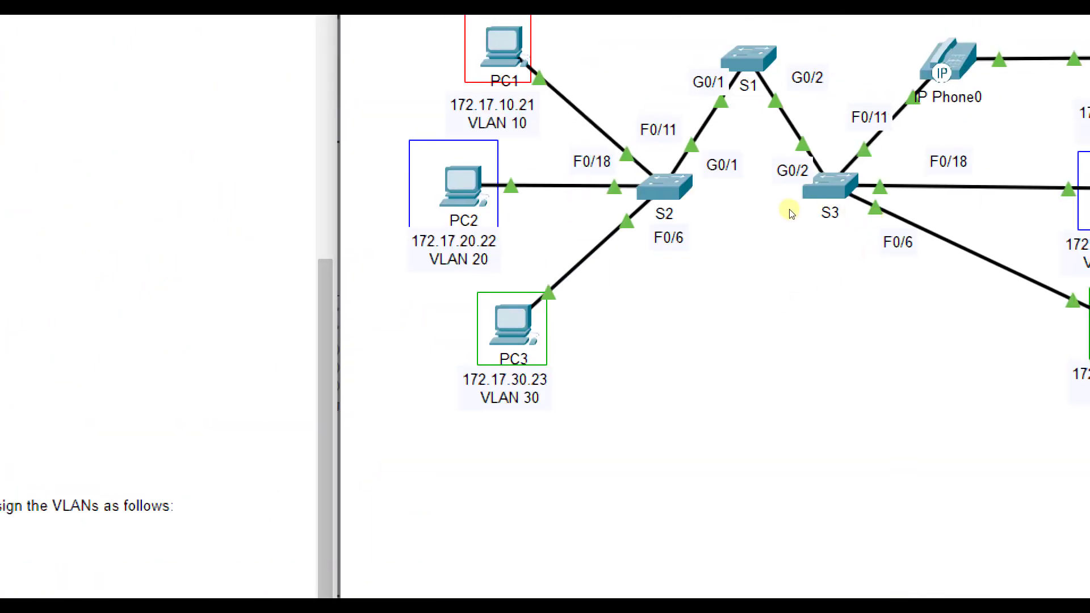
pyautogui.click(794, 217)
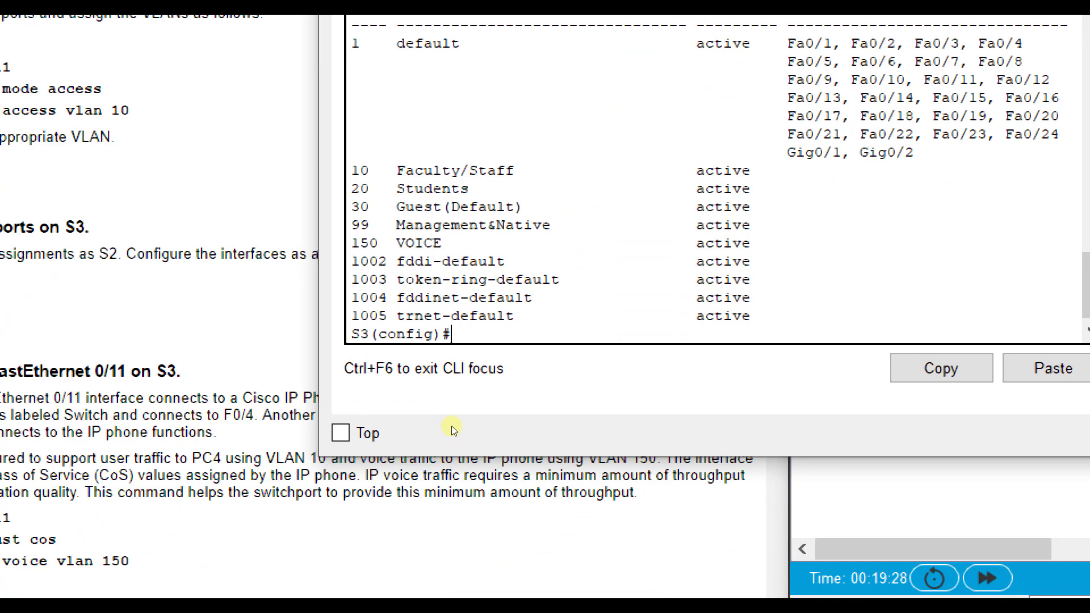
# On S3, make Fa0/11 an access port in VLAN 10, then exit.
pyautogui.write('int fa0/11')
pyautogui.press('Return')
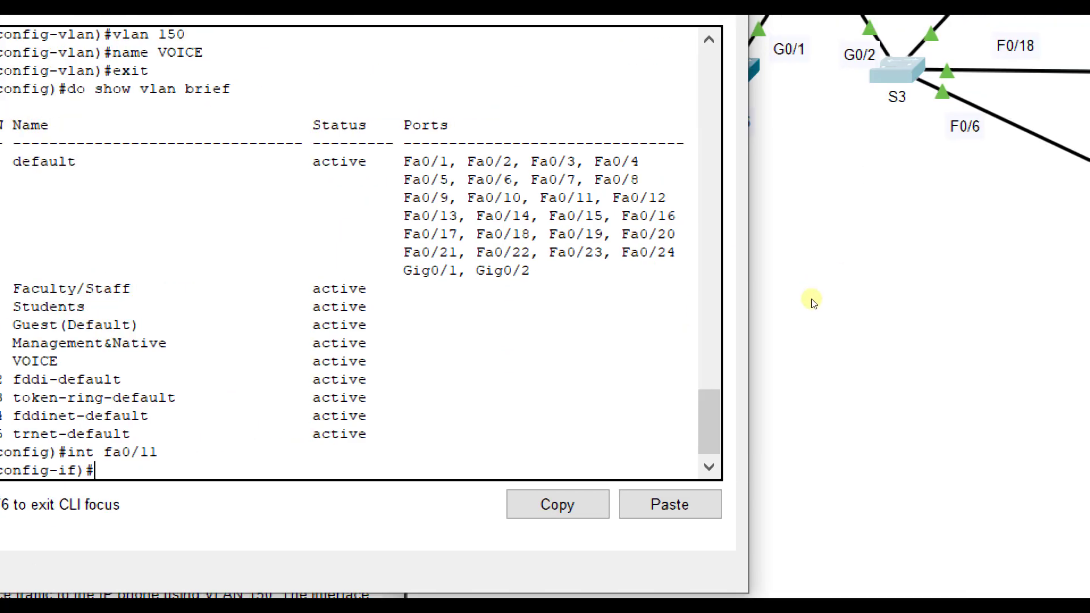
pyautogui.click(936, 158)
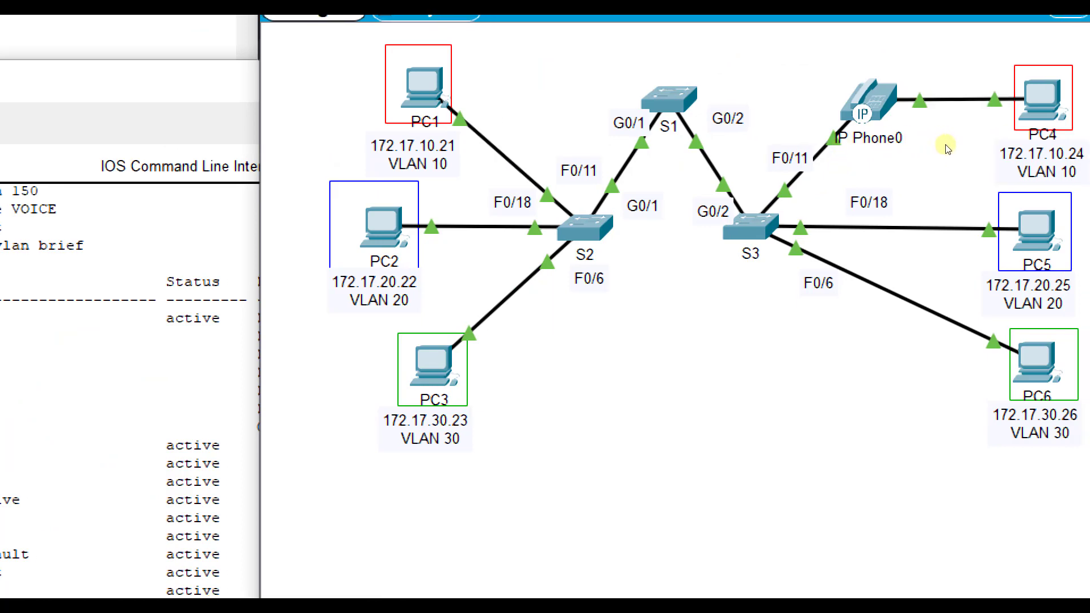
pyautogui.click(171, 352)
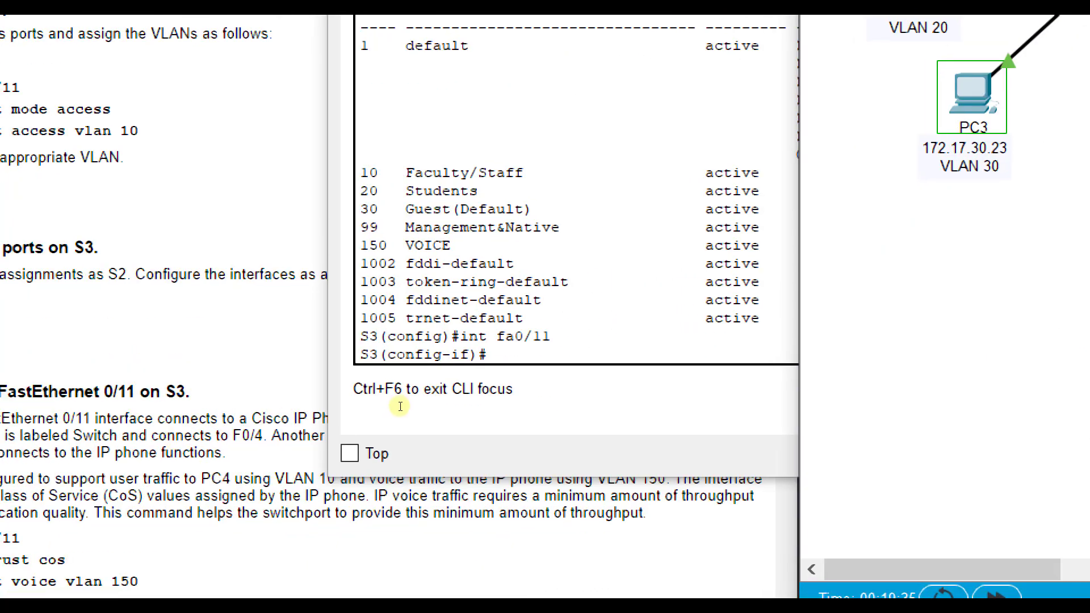
pyautogui.click(427, 434)
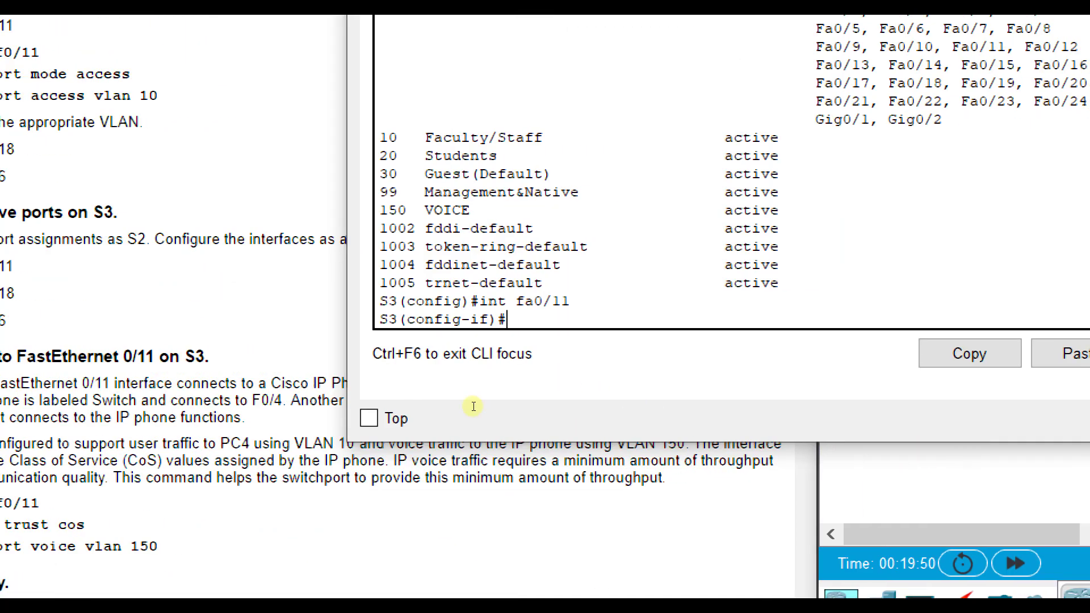
pyautogui.write('switchport access vlan')
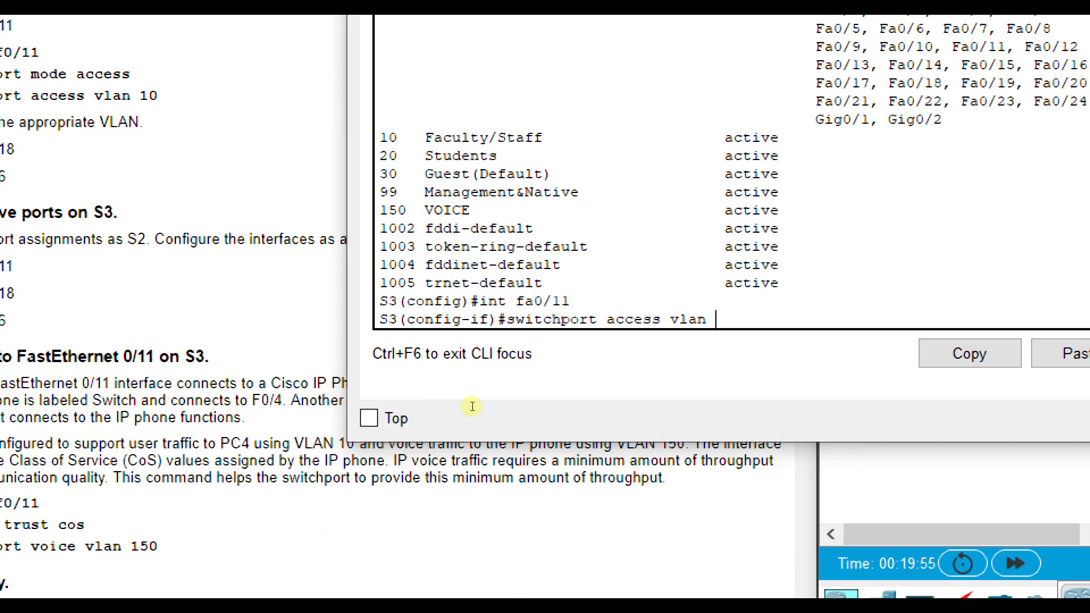
pyautogui.press('BackSpace')
pyautogui.press('BackSpace')
pyautogui.press('BackSpace')
pyautogui.press('BackSpace')
pyautogui.press('BackSpace')
pyautogui.press('BackSpace')
pyautogui.press('BackSpace')
pyautogui.press('BackSpace')
pyautogui.press('BackSpace')
pyautogui.press('BackSpace')
pyautogui.press('BackSpace')
pyautogui.press('BackSpace')
pyautogui.write('mode access')
pyautogui.press('Return')
pyautogui.write('switch')
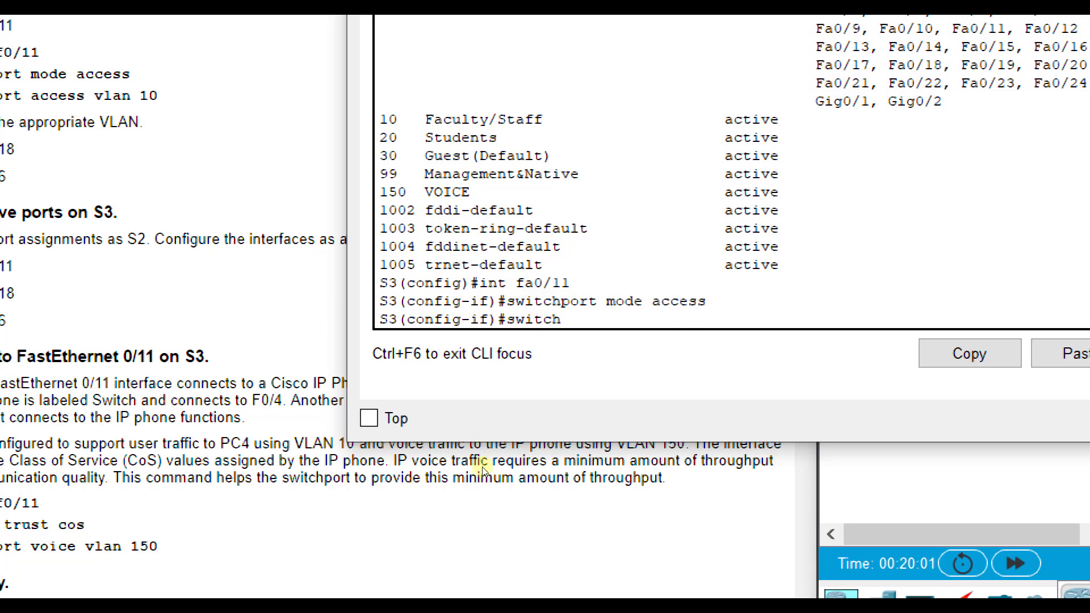
pyautogui.write('port access vlan 10')
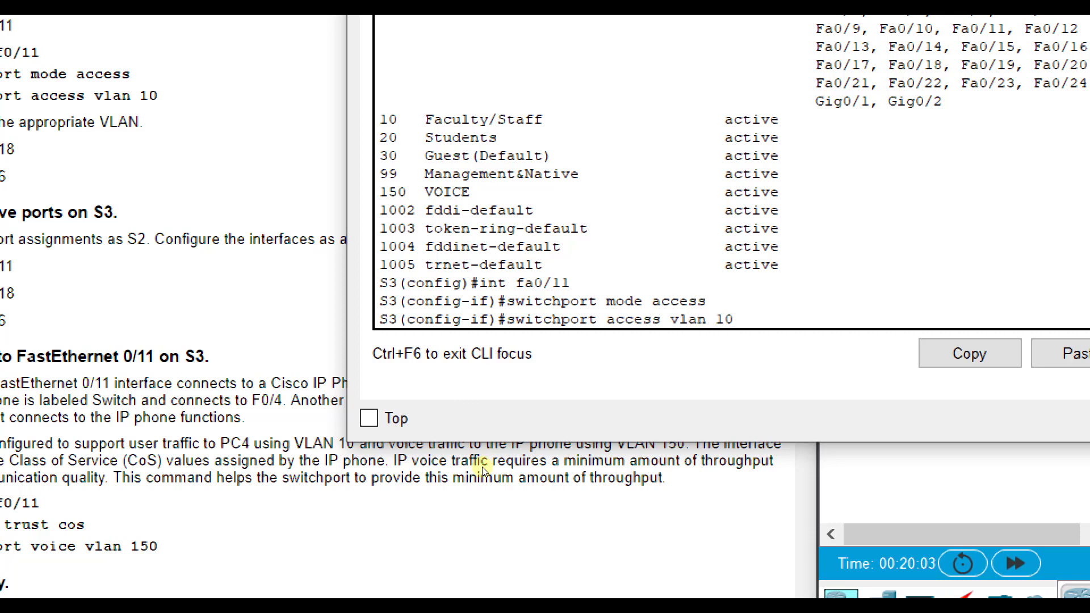
pyautogui.press('Return')
pyautogui.write('exit')
pyautogui.press('Return')
# Make S3's Fa0/18 an access port in VLAN 20, then exit.
pyautogui.write('int a')
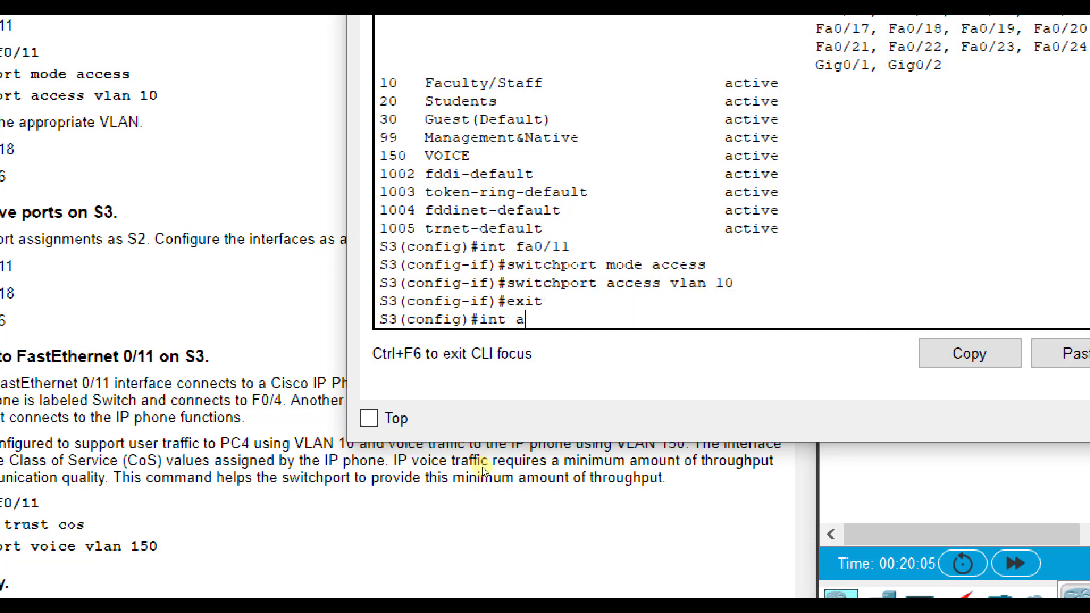
pyautogui.press('BackSpace')
pyautogui.write('fa0/18')
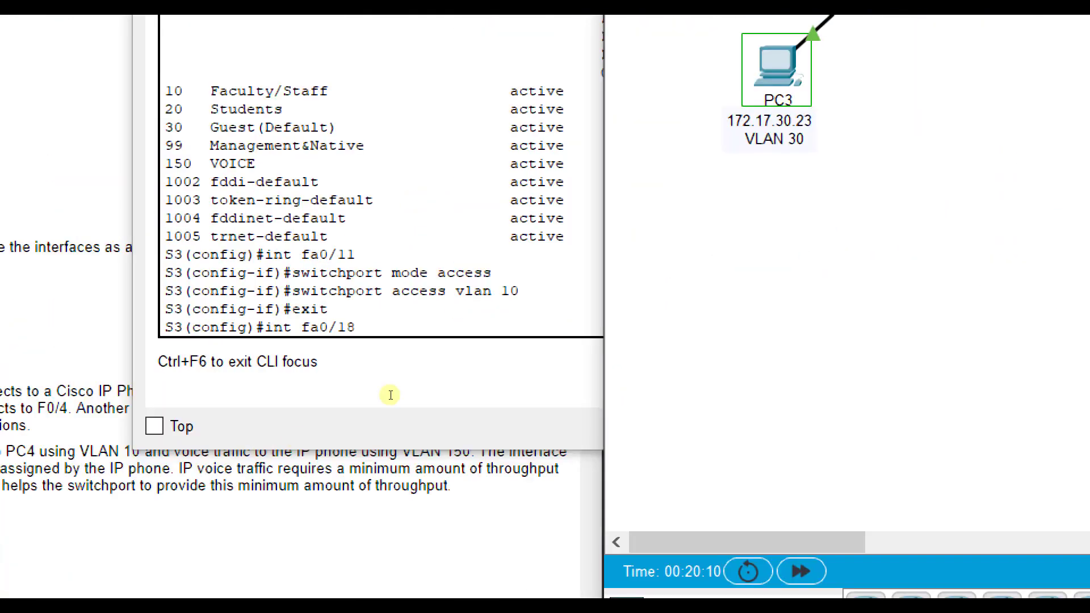
pyautogui.click(428, 404)
pyautogui.press('Return')
pyautogui.write('sw')
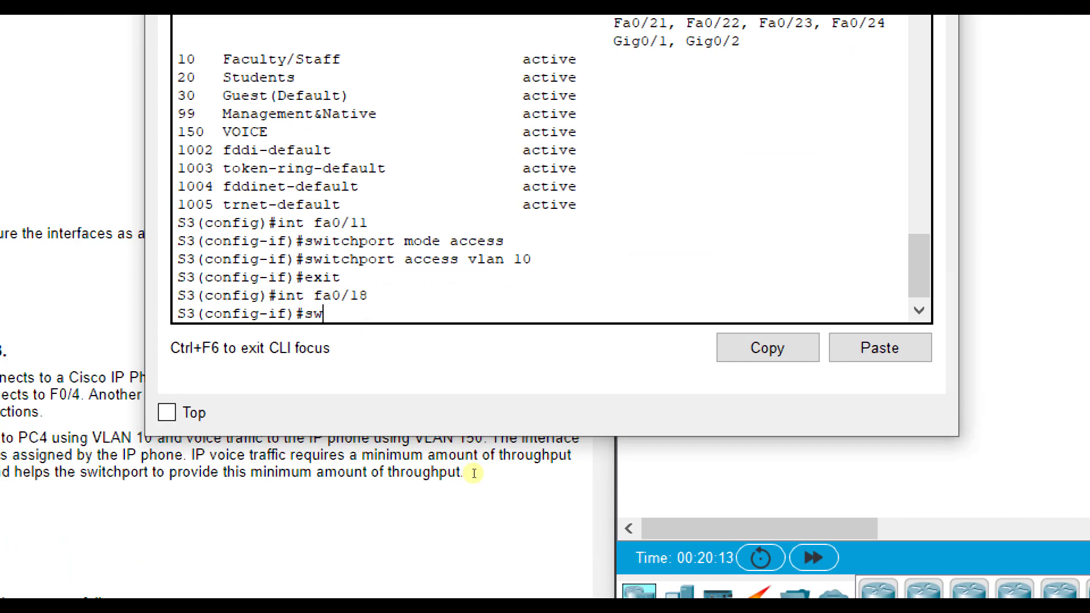
pyautogui.write('itchport mode access')
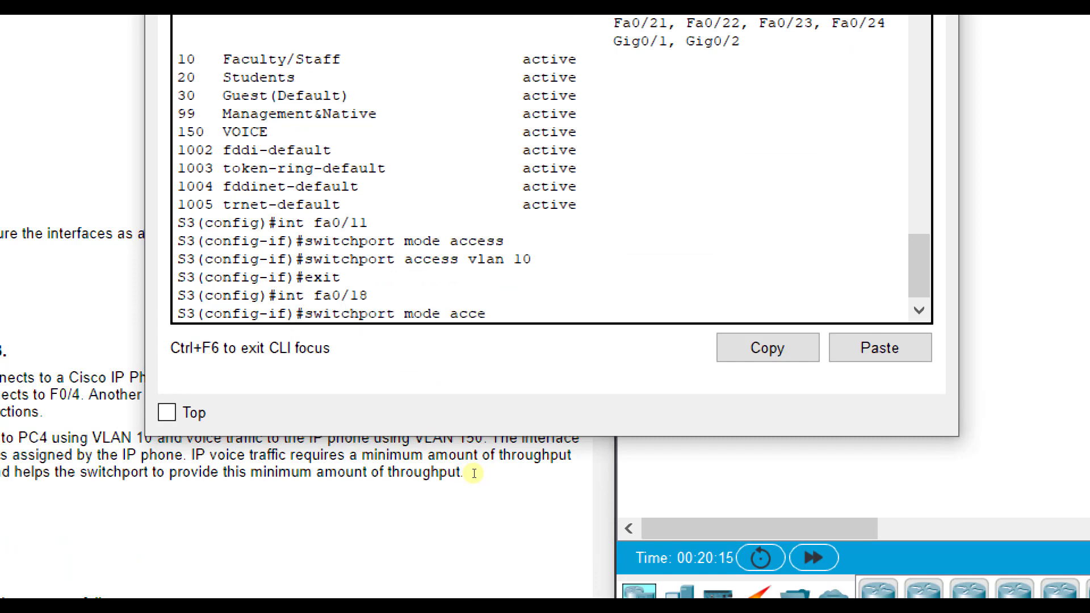
pyautogui.press('Return')
pyautogui.write('switchport a')
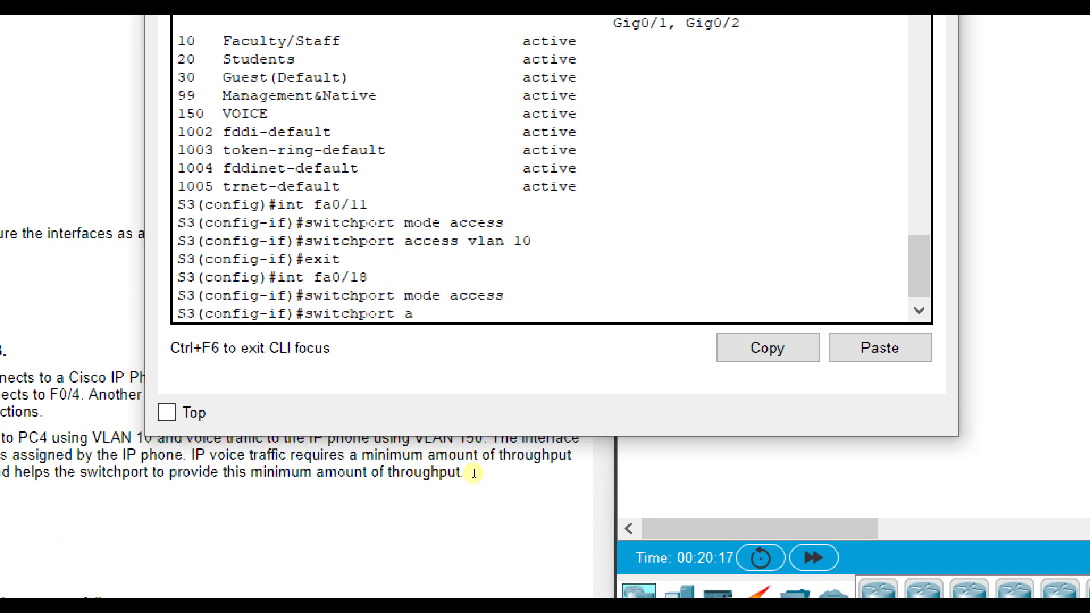
pyautogui.write('ccess vlan 20')
pyautogui.press('Return')
pyautogui.write('exit')
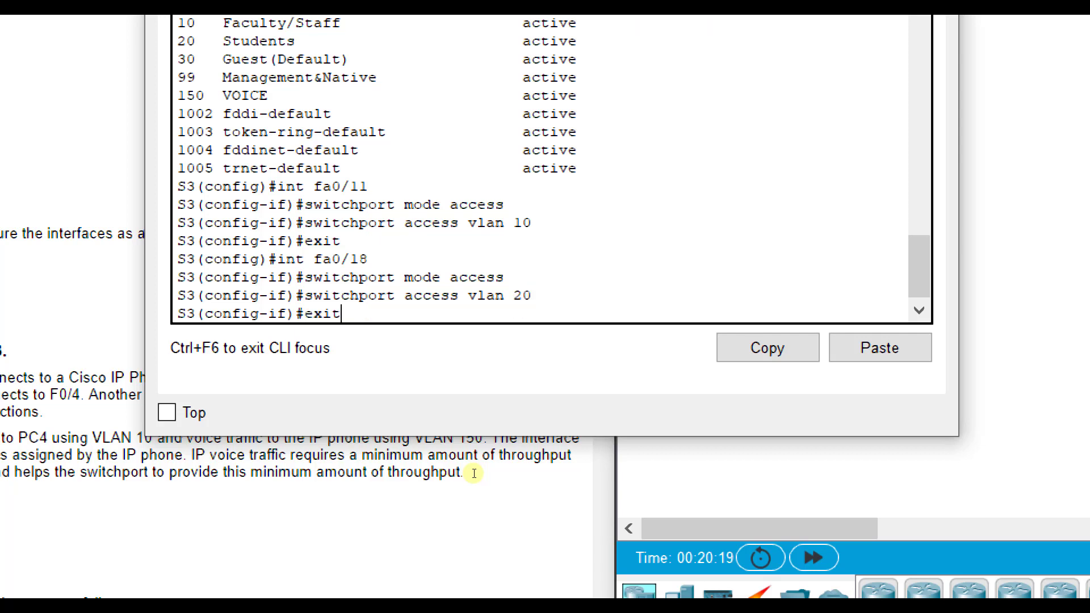
pyautogui.press('Return')
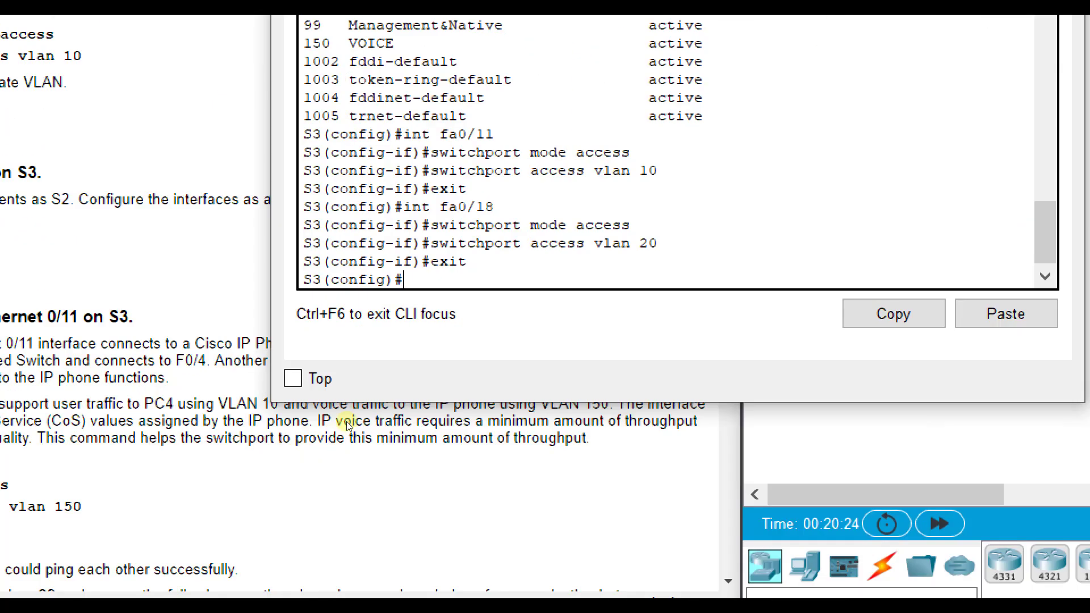
# Make S3's Fa0/6 an access port in VLAN 30.
pyautogui.write('int fa')
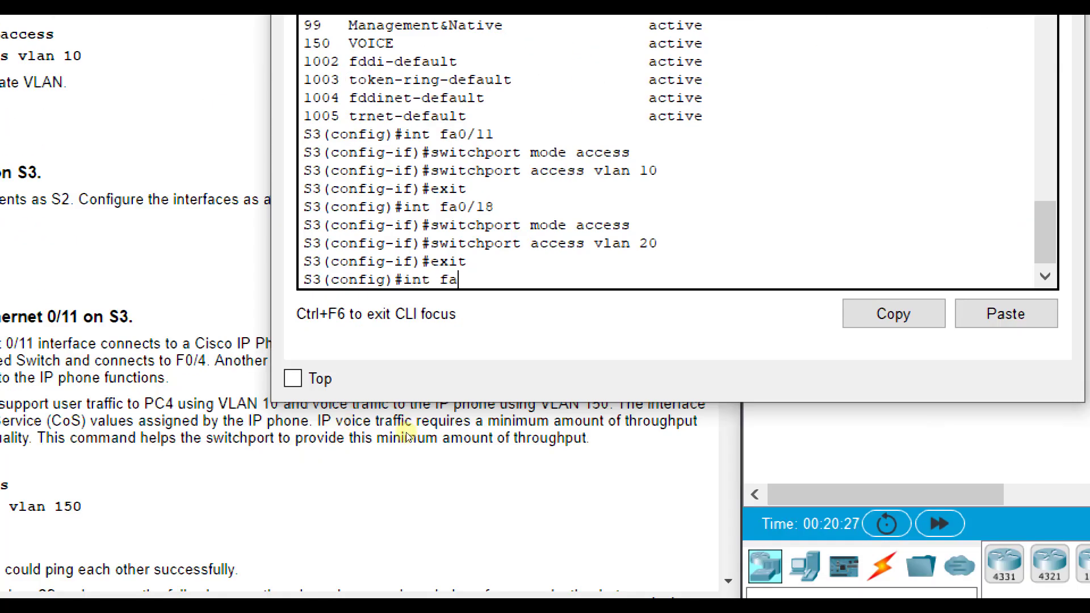
pyautogui.write('0/6')
pyautogui.press('Return')
pyautogui.write('swit')
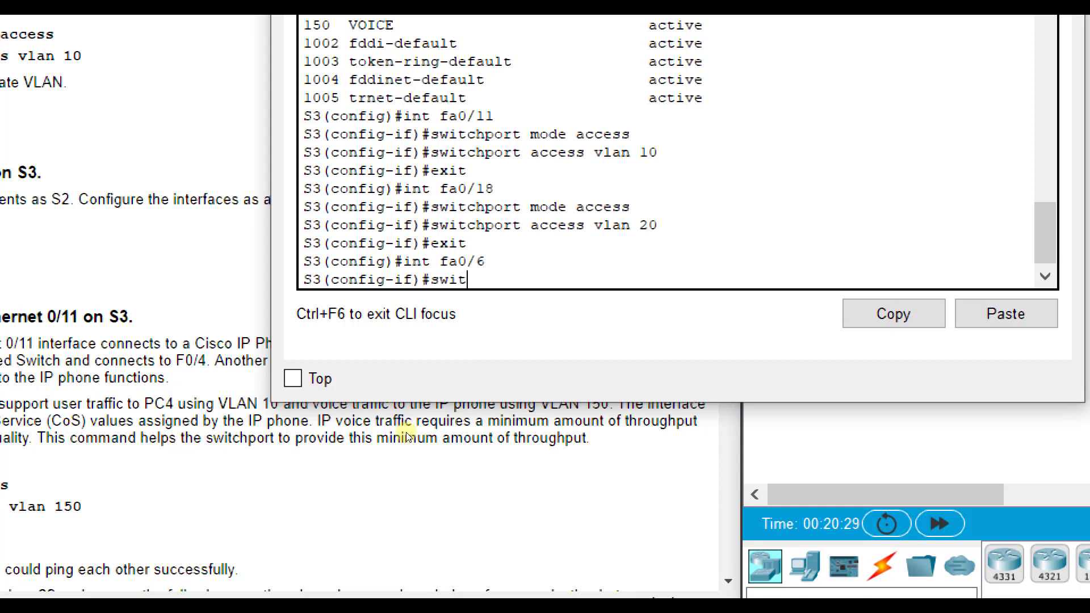
pyautogui.write('chport mode acces')
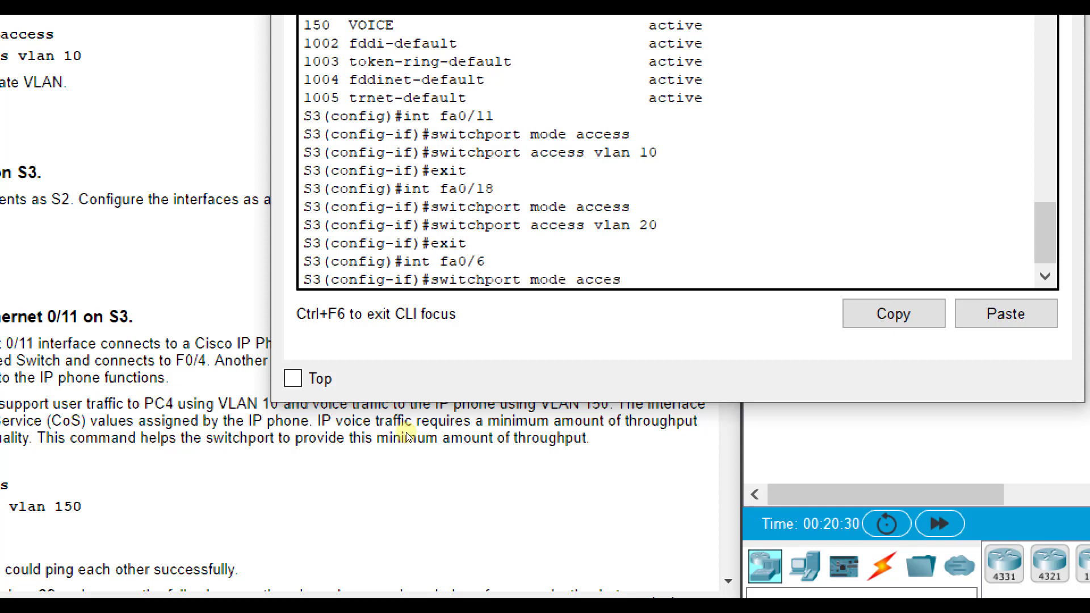
pyautogui.write('s')
pyautogui.press('Return')
pyautogui.write('switchp')
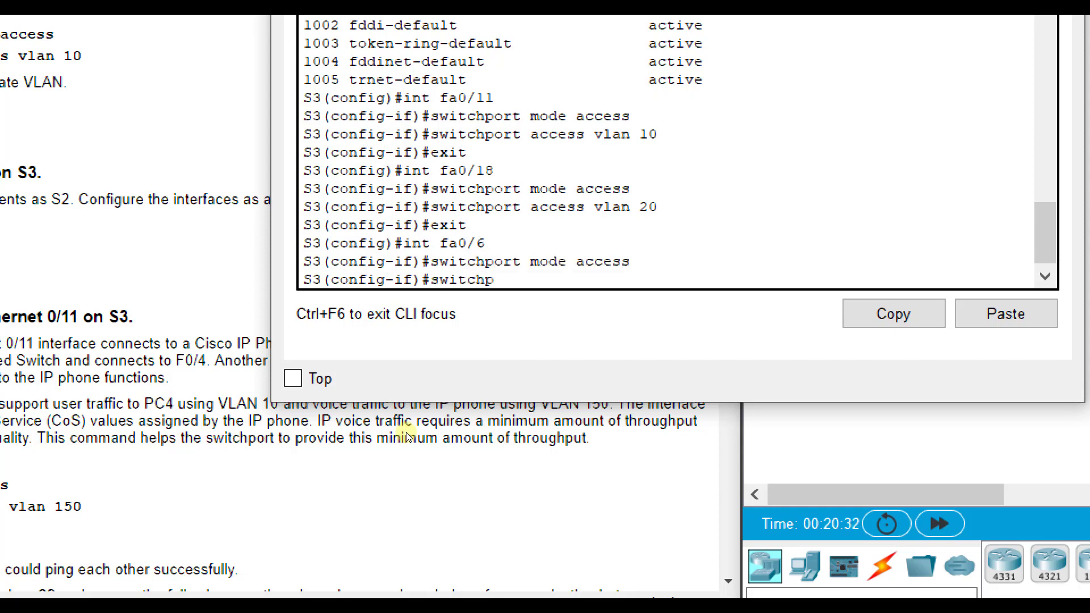
pyautogui.write('ort access vlan 30')
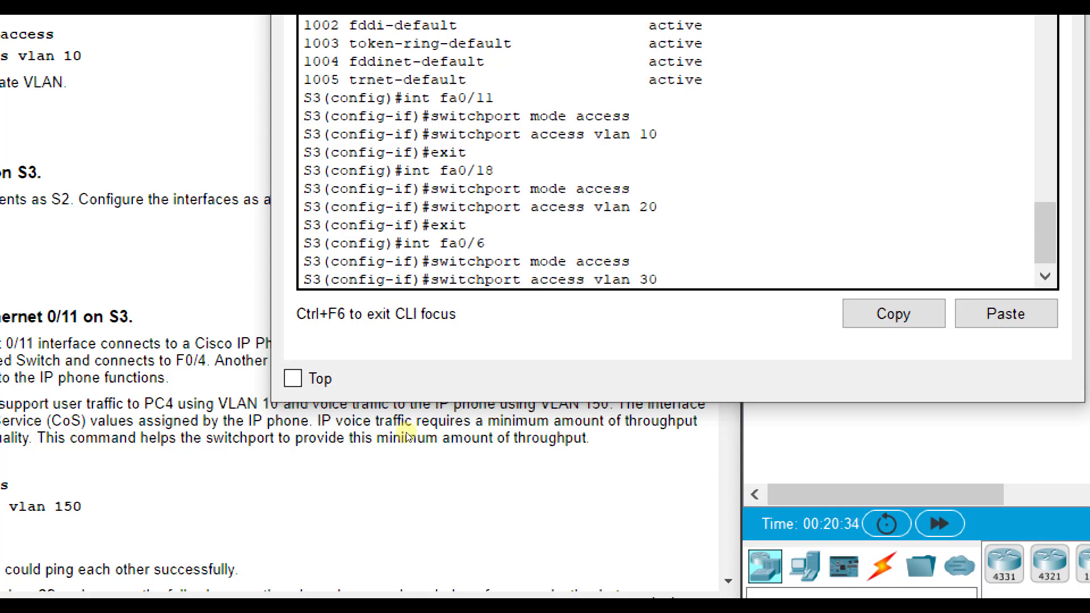
pyautogui.press('Return')
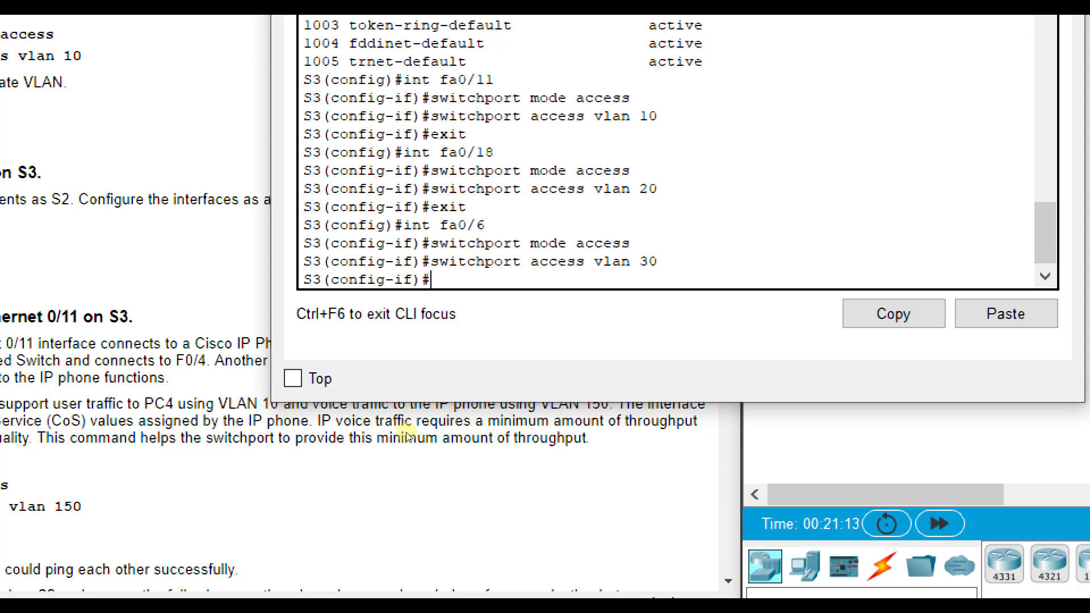
# Exit Fa0/6 and check S3's 'show vlan brief' output for VLANs 10, 20 and 30.
pyautogui.write('exit')
pyautogui.press('Return')
pyautogui.write('sh')
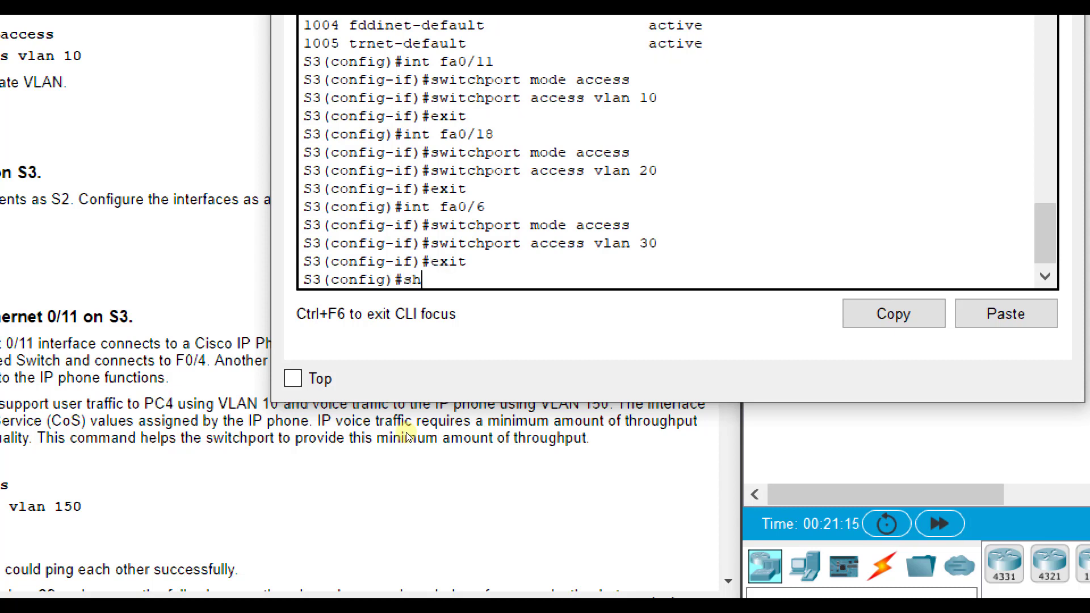
pyautogui.write(' show vlan brief')
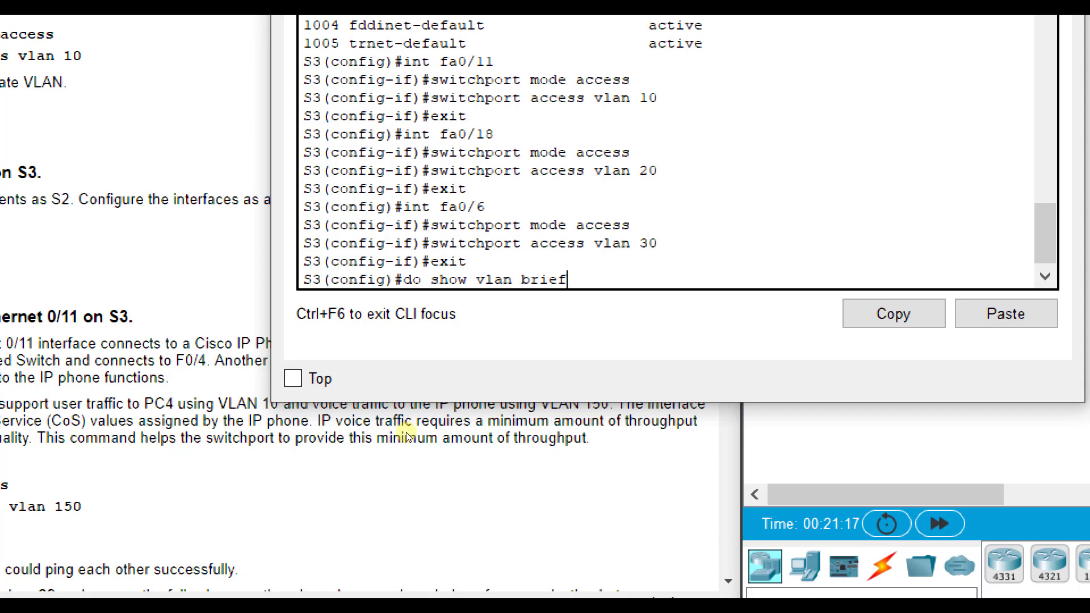
pyautogui.press('Return')
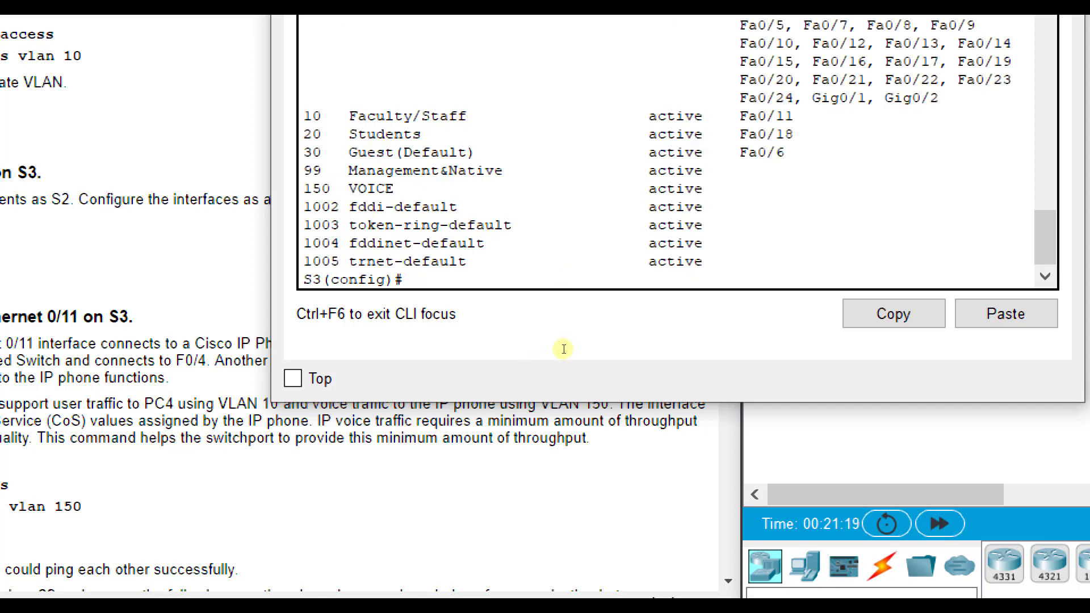
pyautogui.moveTo(538, 346); pyautogui.dragTo(316, 328)
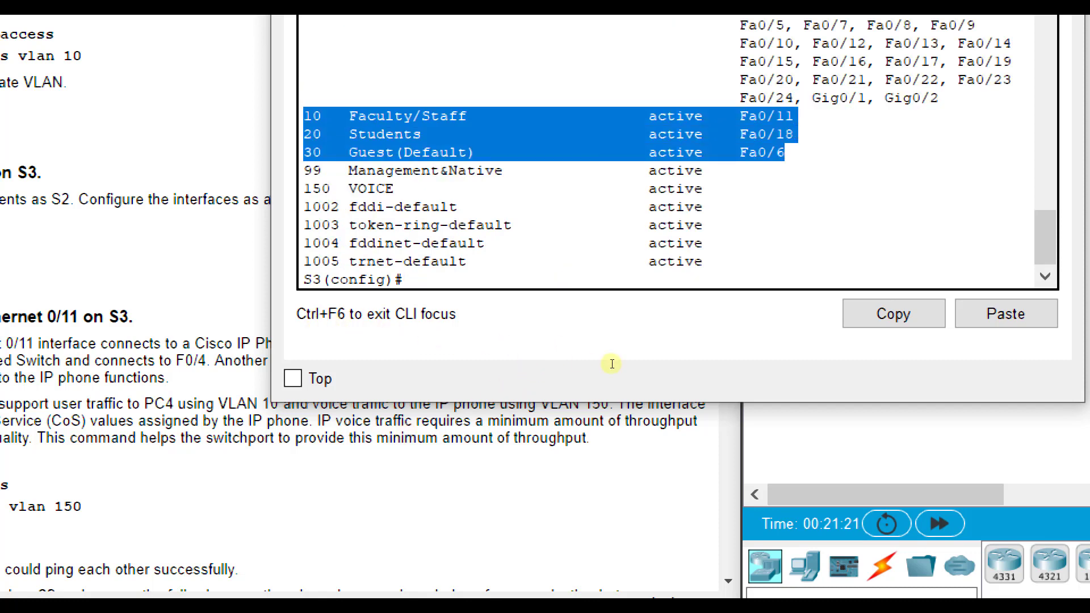
pyautogui.hotkey('ctrl', 'c')
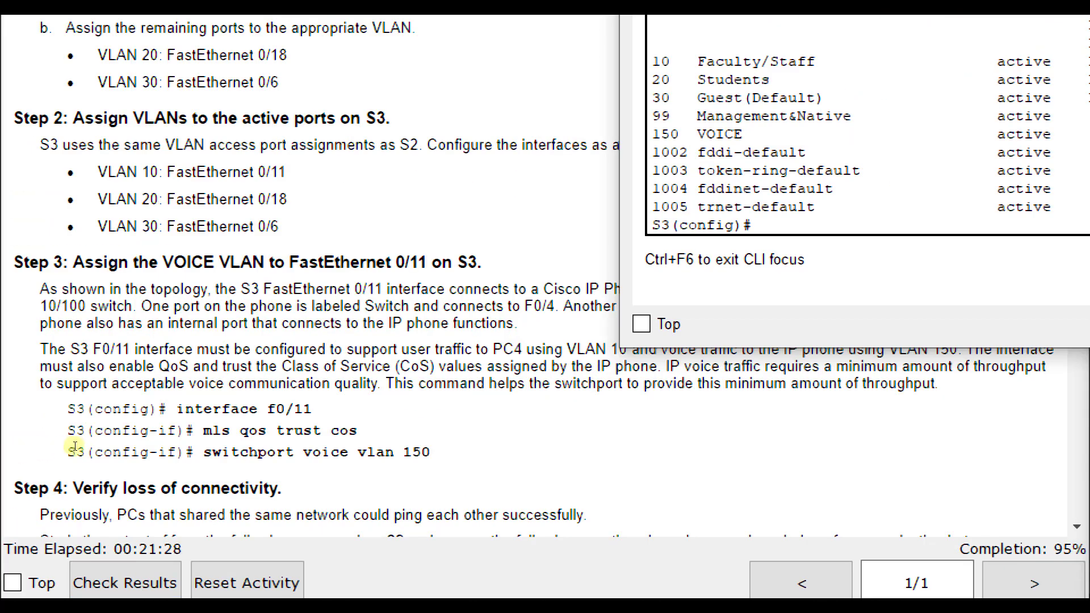
pyautogui.click(0, 507)
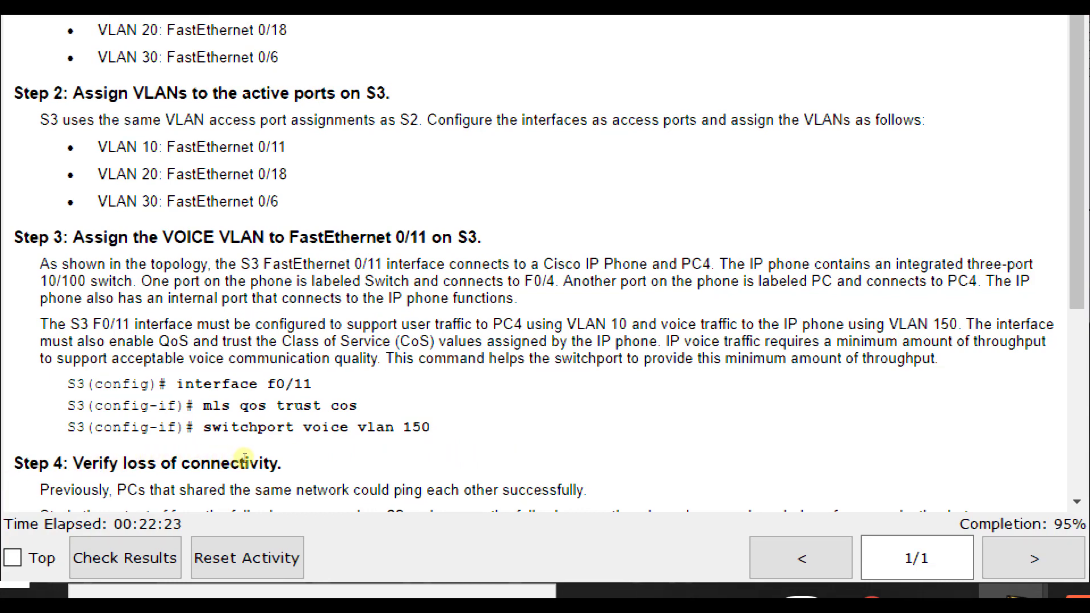
pyautogui.scroll(-1, 184, 490)
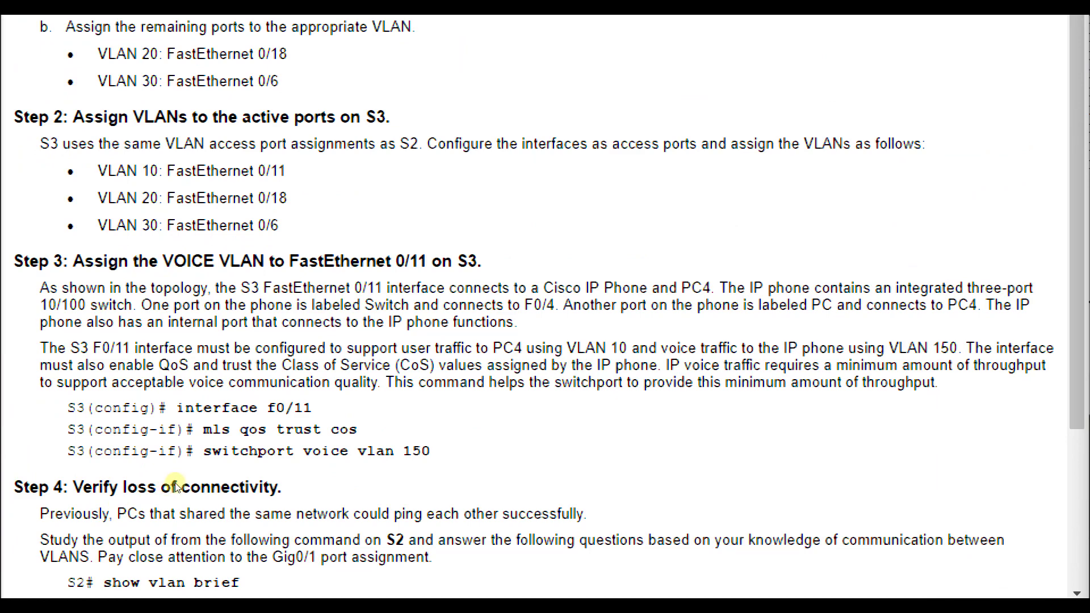
pyautogui.hotkey('shift', 'Right')
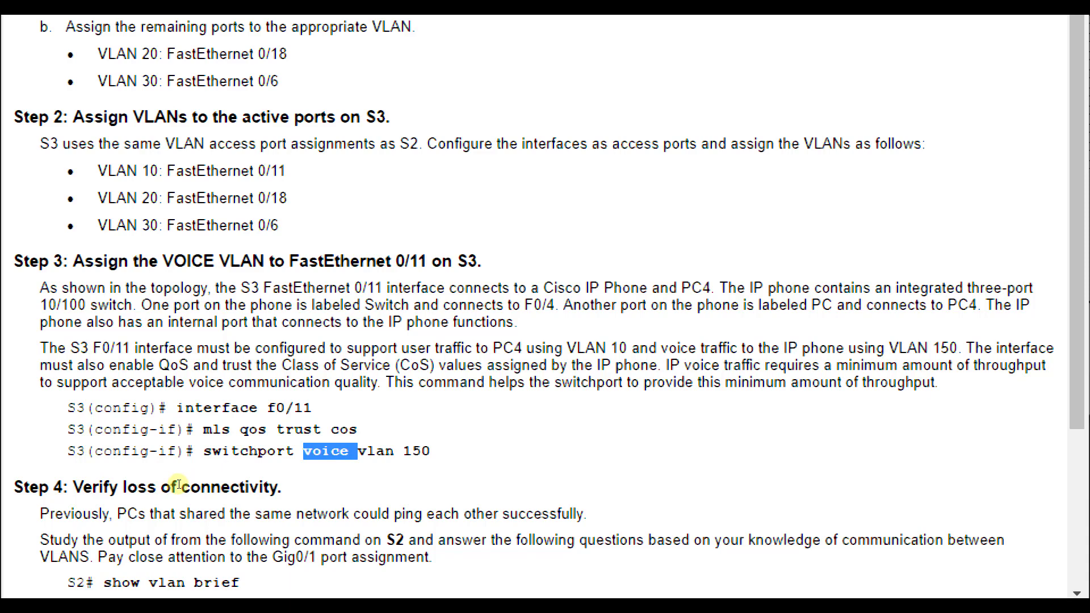
pyautogui.click(177, 484)
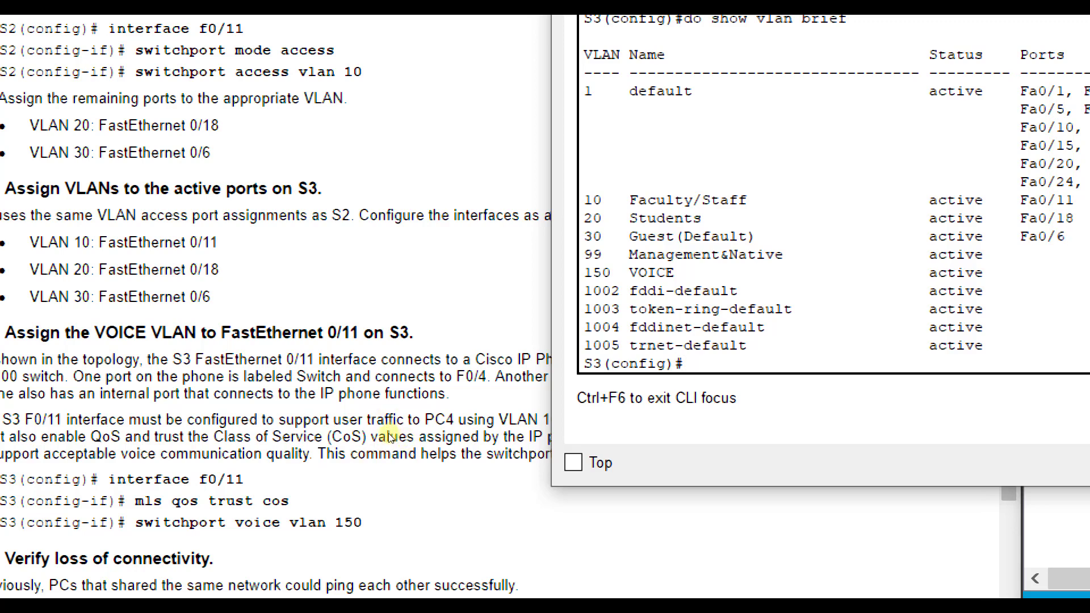
# On S3 Fa0/11, enter 'mls qos trust cos' and 'switchport voice vlan 150'.
pyautogui.write('int fa0/11')
pyautogui.press('Return')
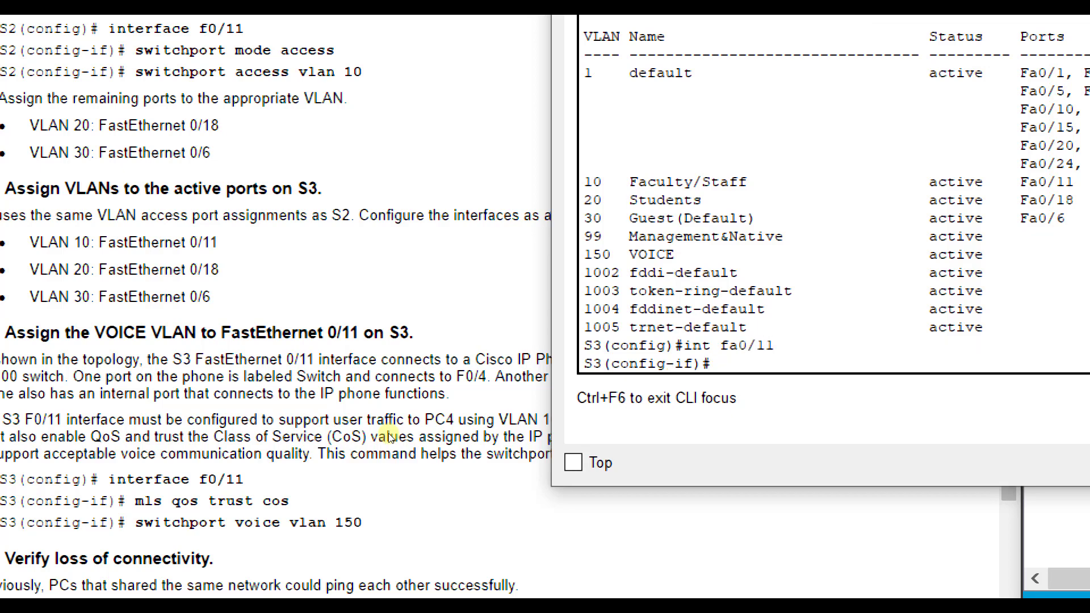
pyautogui.write('mls qos trust cod')
pyautogui.write('s')
pyautogui.press('Return')
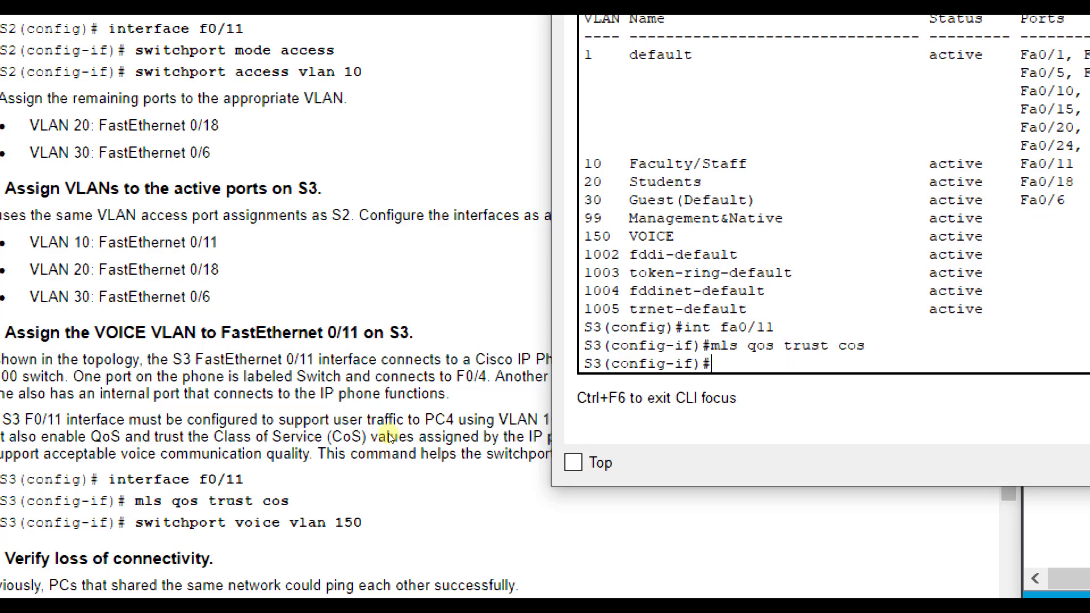
pyautogui.write('switchport voice vlan')
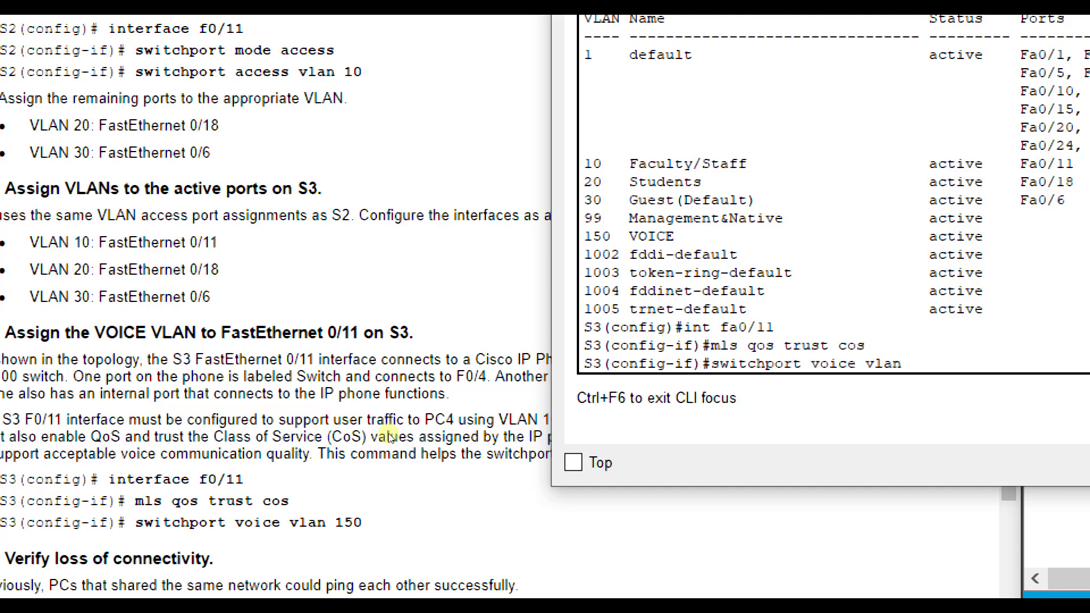
pyautogui.write(' 150')
pyautogui.press('Return')
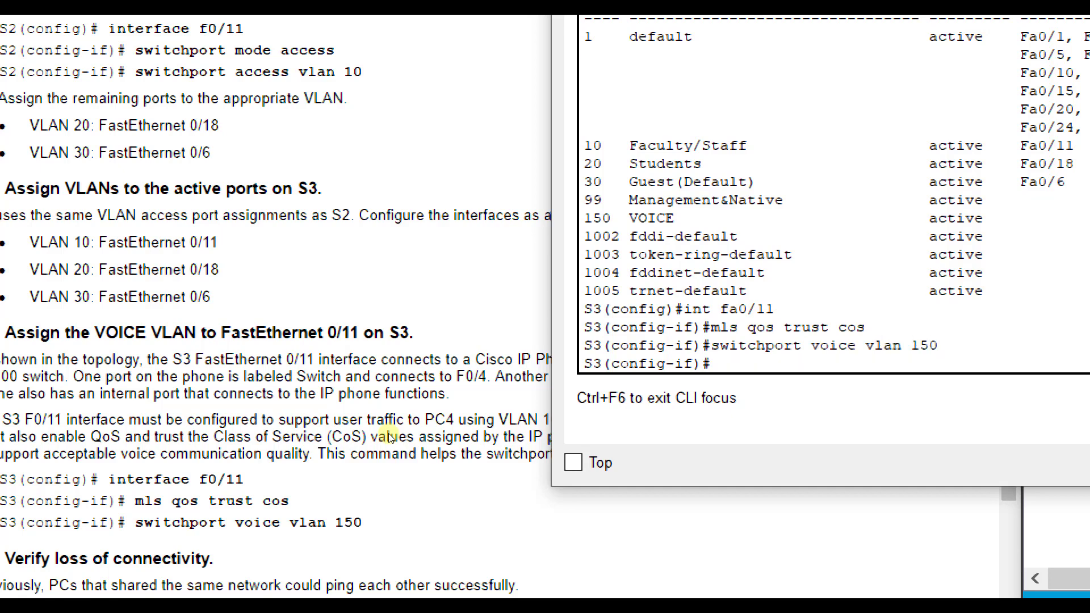